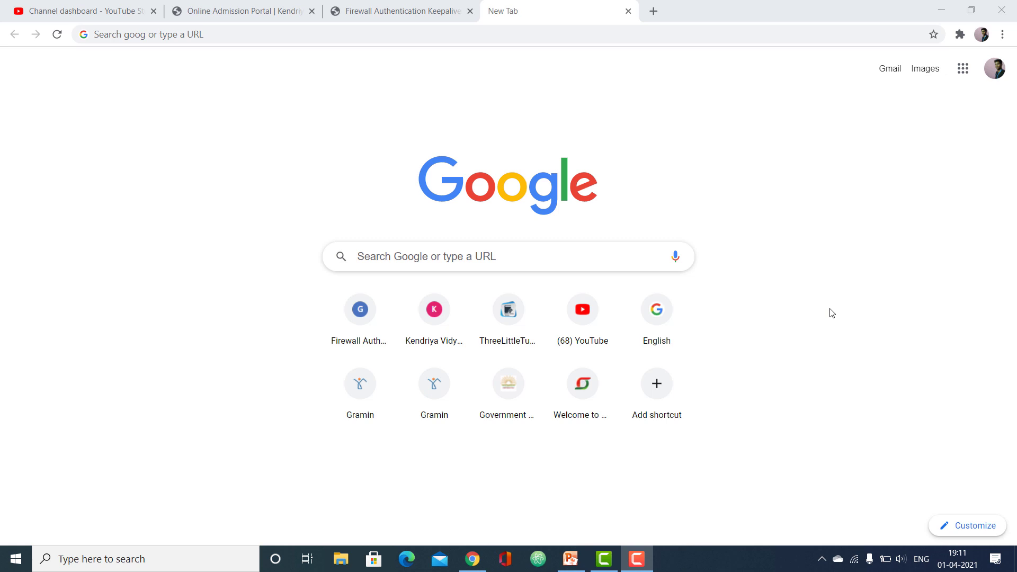
Step: Open the ThreeLittleTutor site and scroll to its KVS Admission Application Form 2021-22 links
click(527, 326)
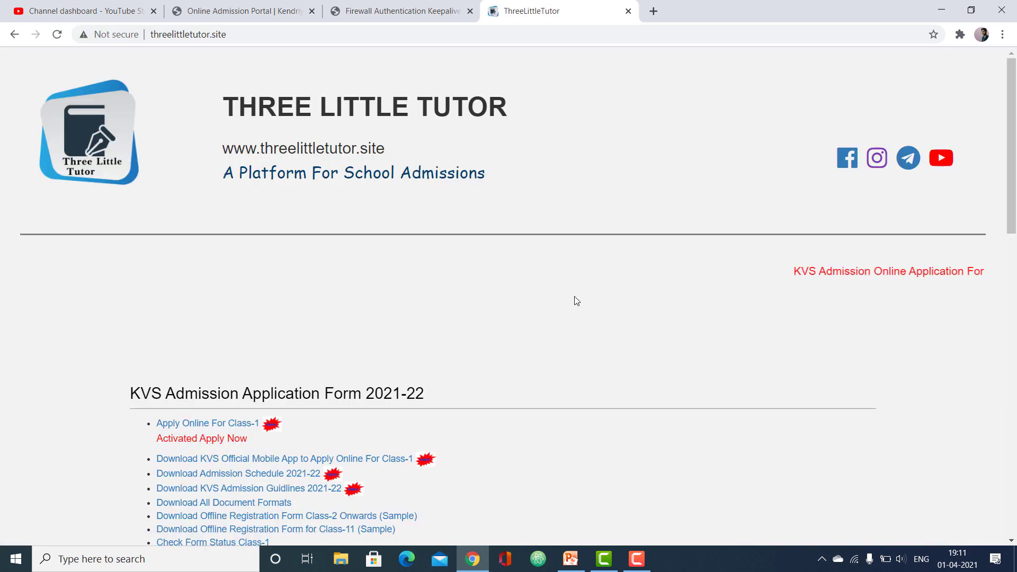
scroll(576, 301, down, 1)
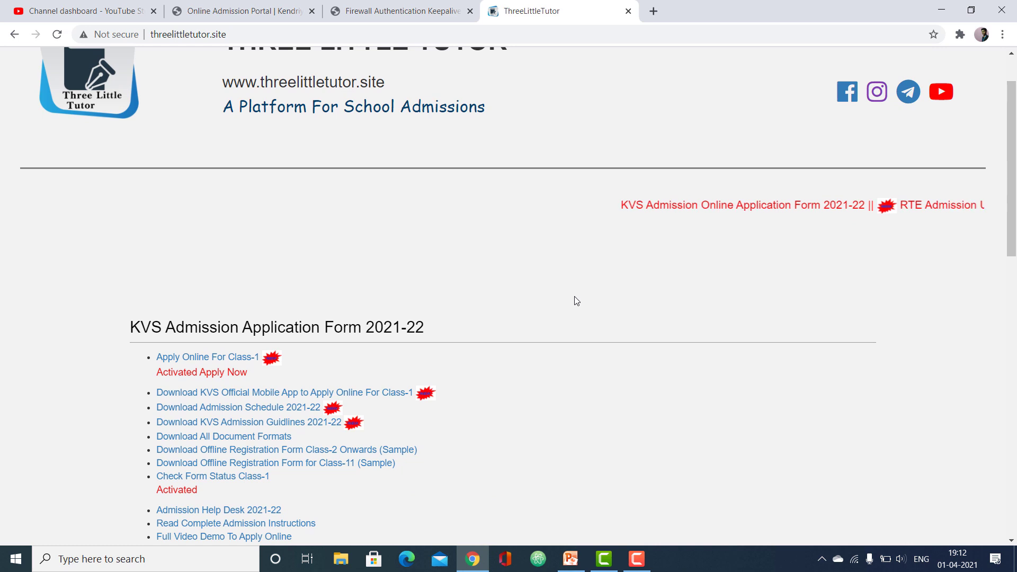
scroll(576, 301, down, 2)
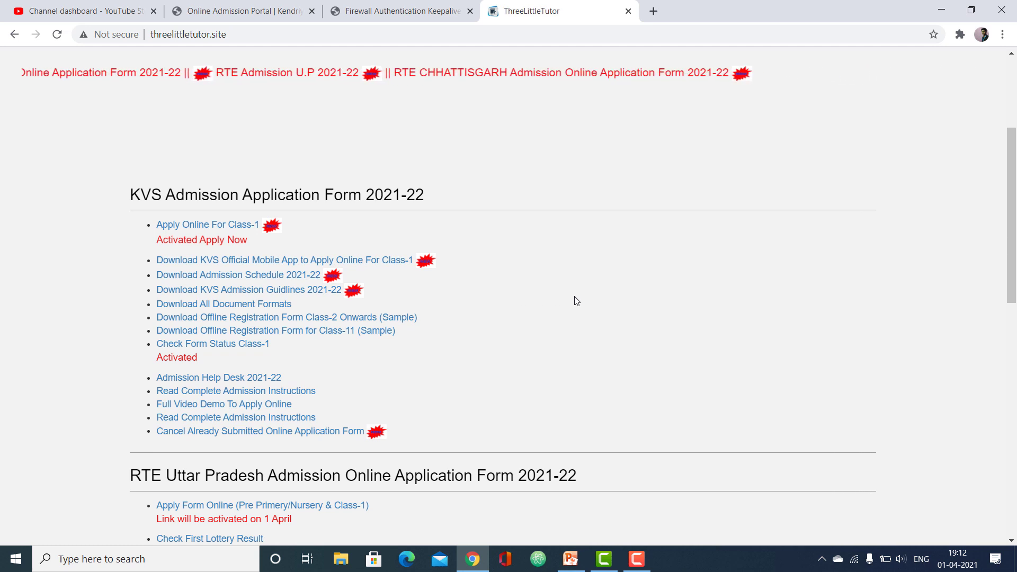
Step: Open the Class-1 online application portal and start a new registration
click(240, 223)
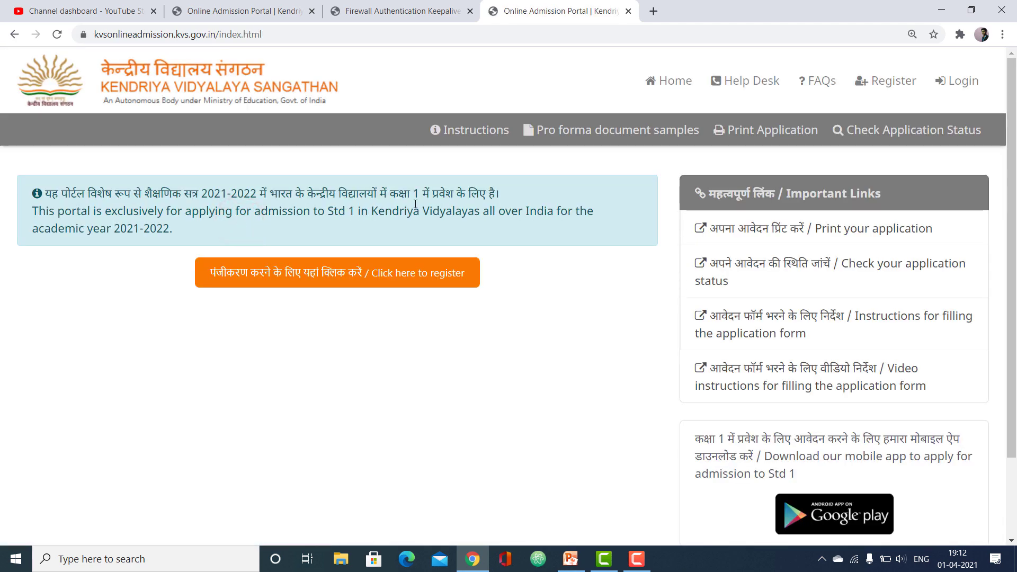
click(331, 278)
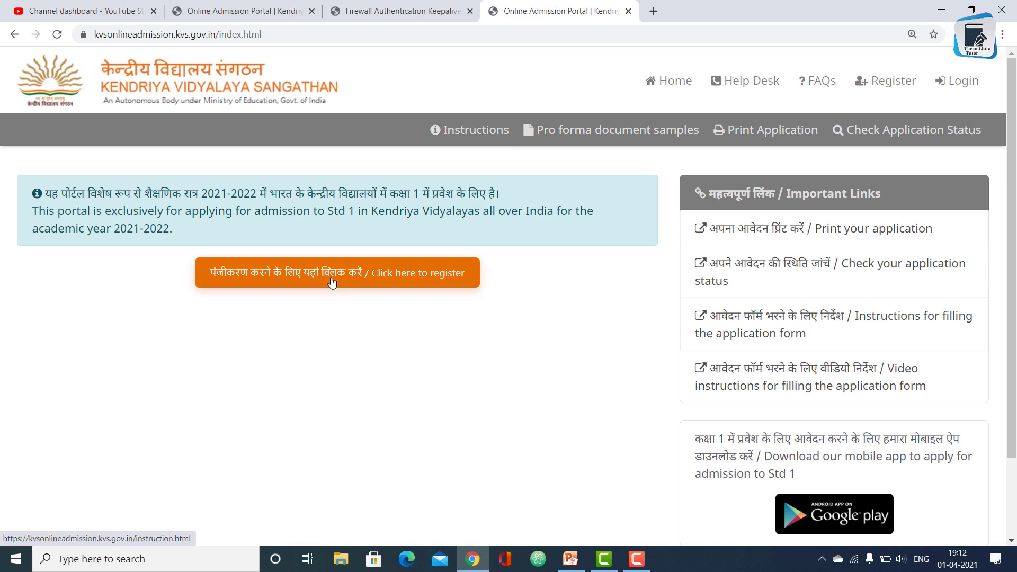
click(331, 282)
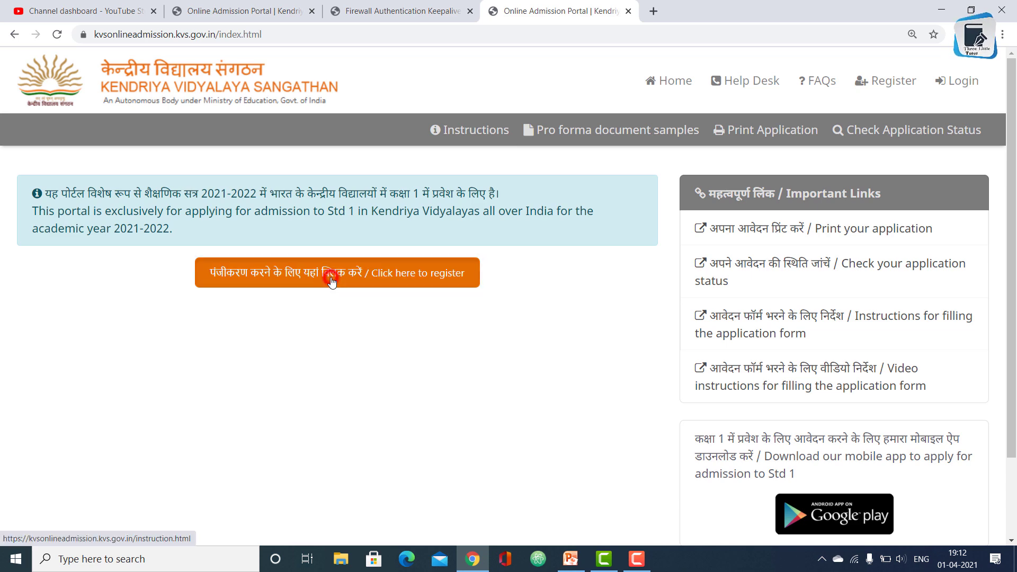
Step: Accept the declaration at the bottom of the instructions and proceed to the New Registration form
scroll(545, 212, down, 1)
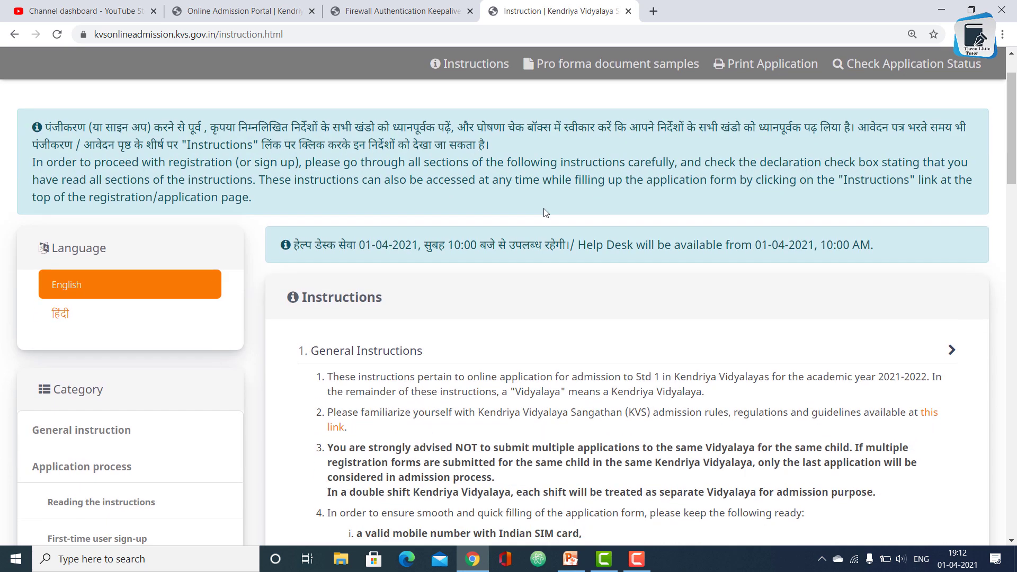
scroll(544, 212, down, 5)
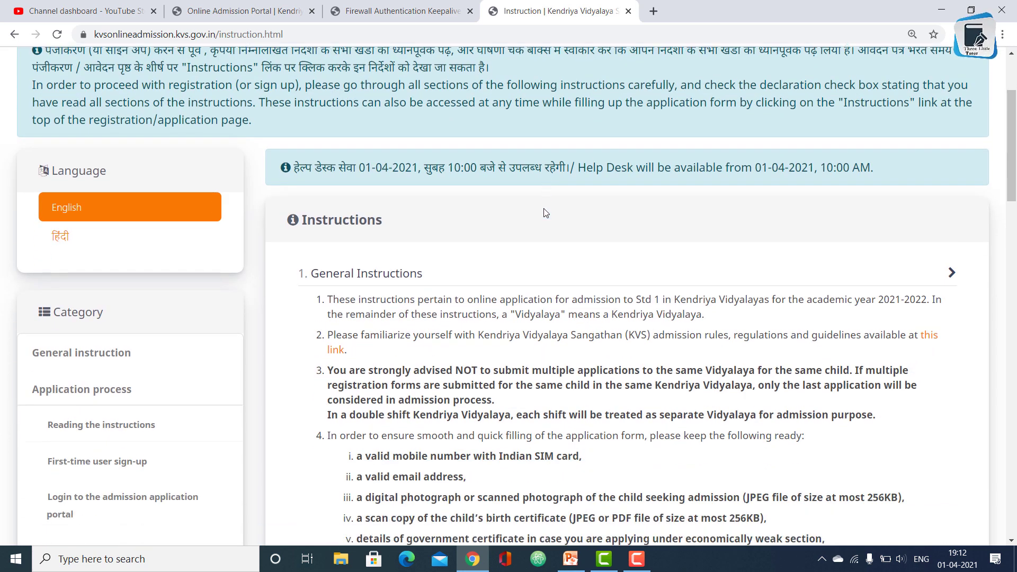
scroll(544, 208, down, 1)
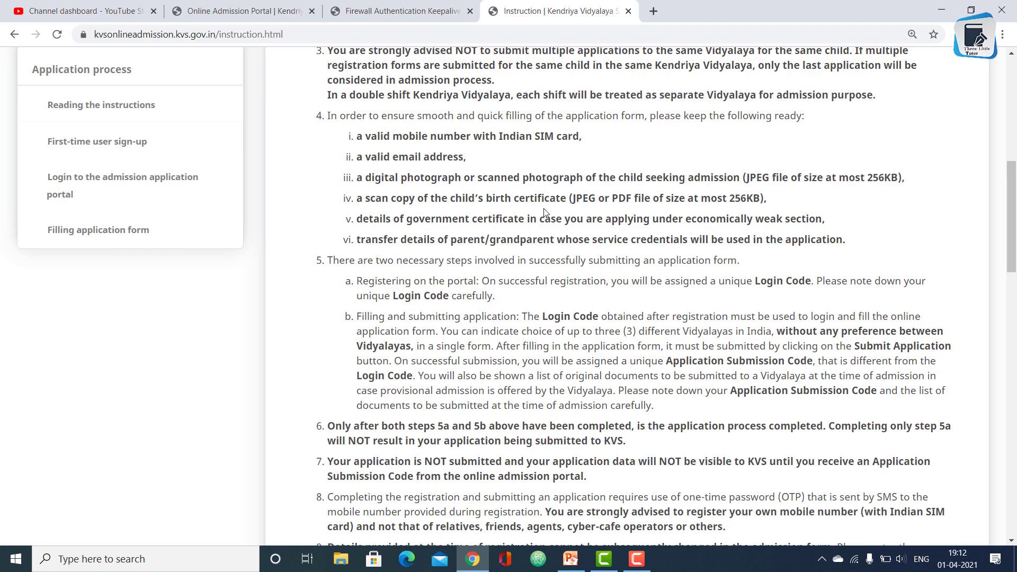
scroll(545, 208, down, 12)
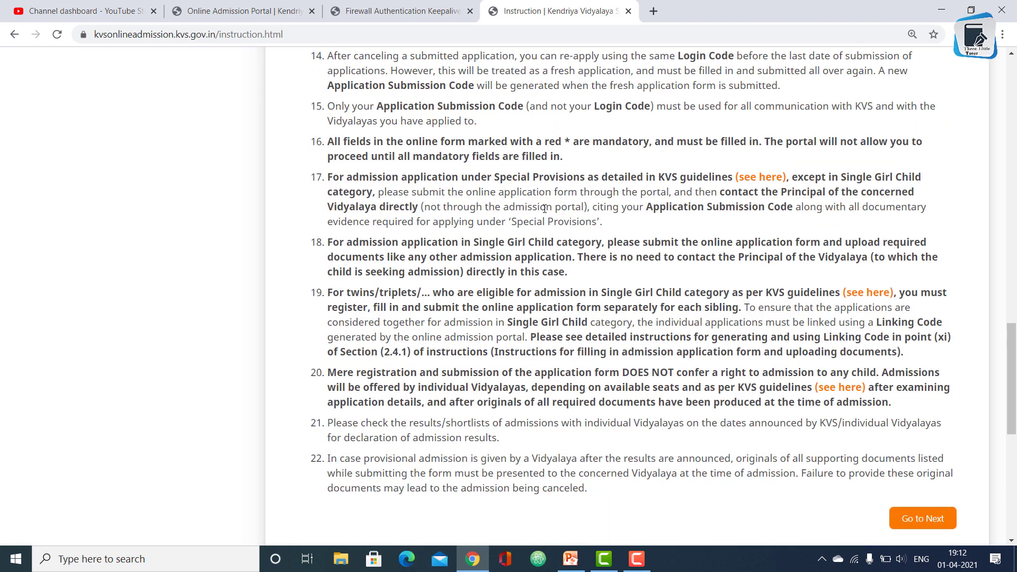
scroll(544, 208, down, 7)
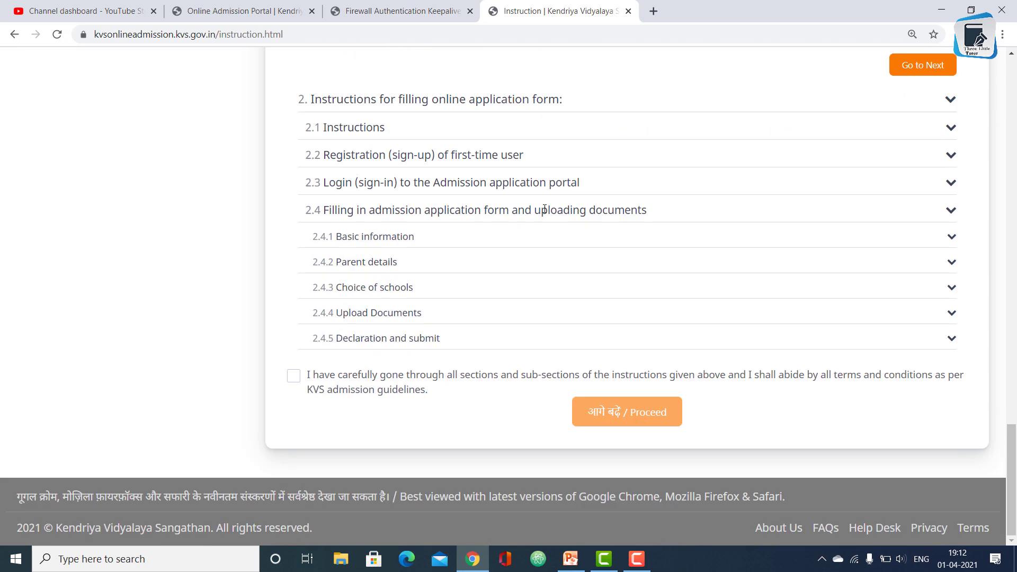
click(293, 379)
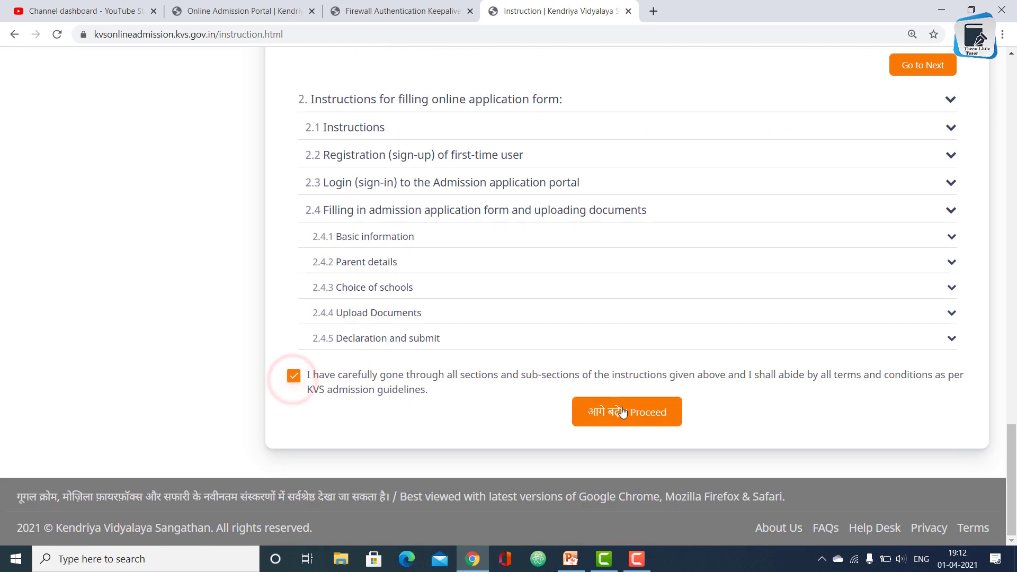
click(629, 413)
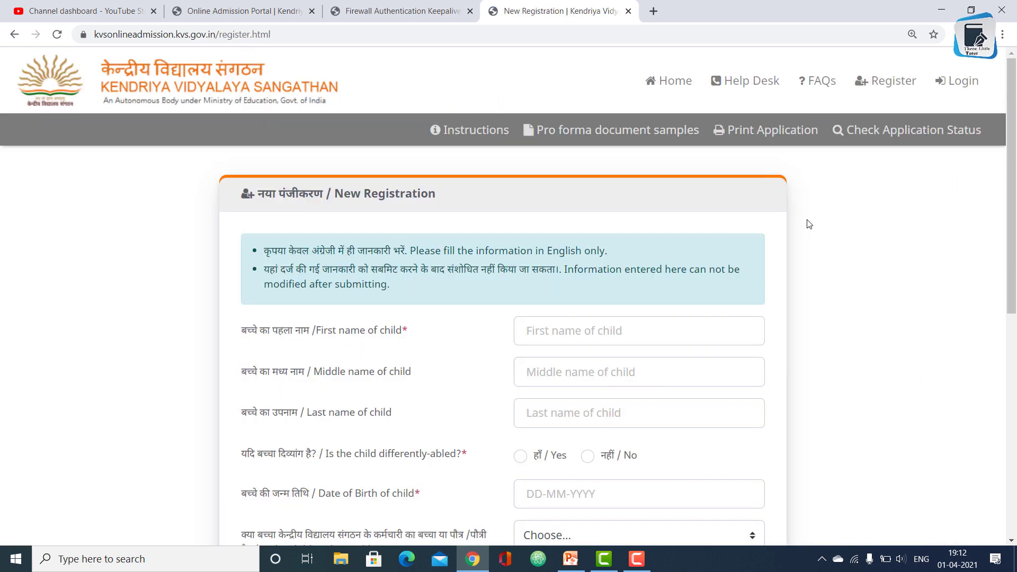
scroll(809, 224, down, 3)
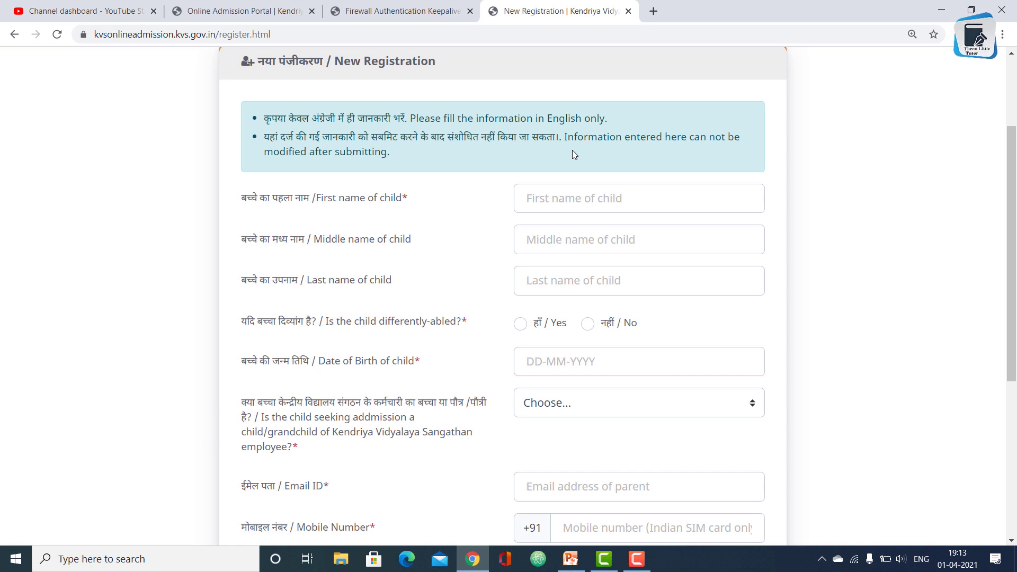
click(588, 193)
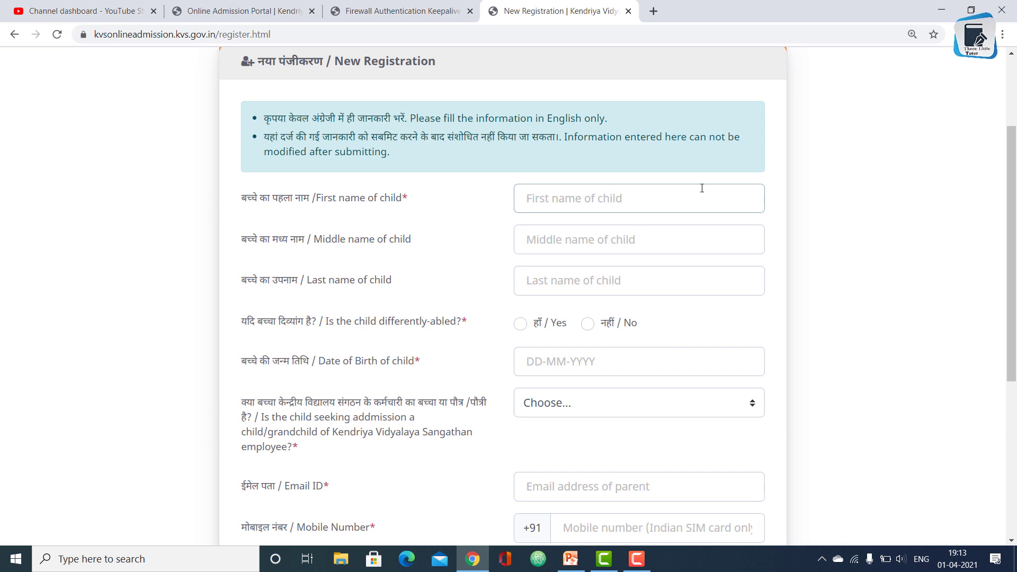
click(1011, 199)
drag(1011, 200, 1010, 212)
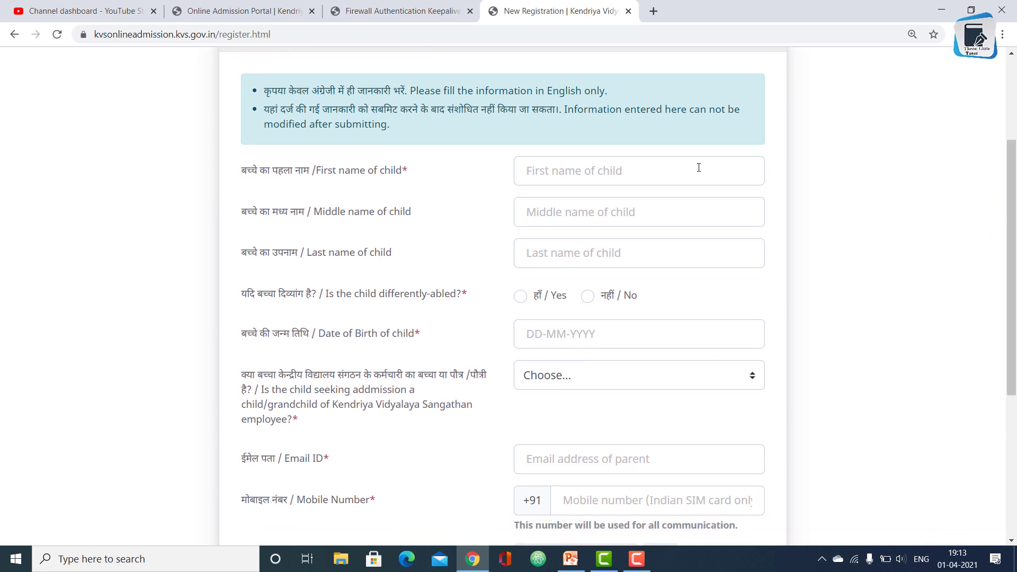
click(699, 167)
Step: Enter the child's first name, leaving the middle and last names blank
text(sandeep)
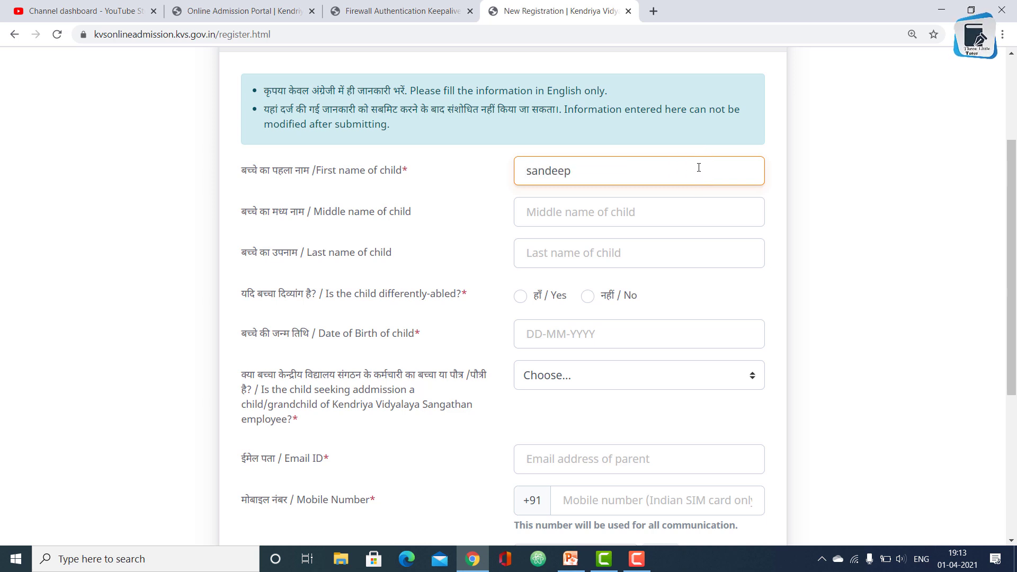
key(BackSpace)
click(643, 217)
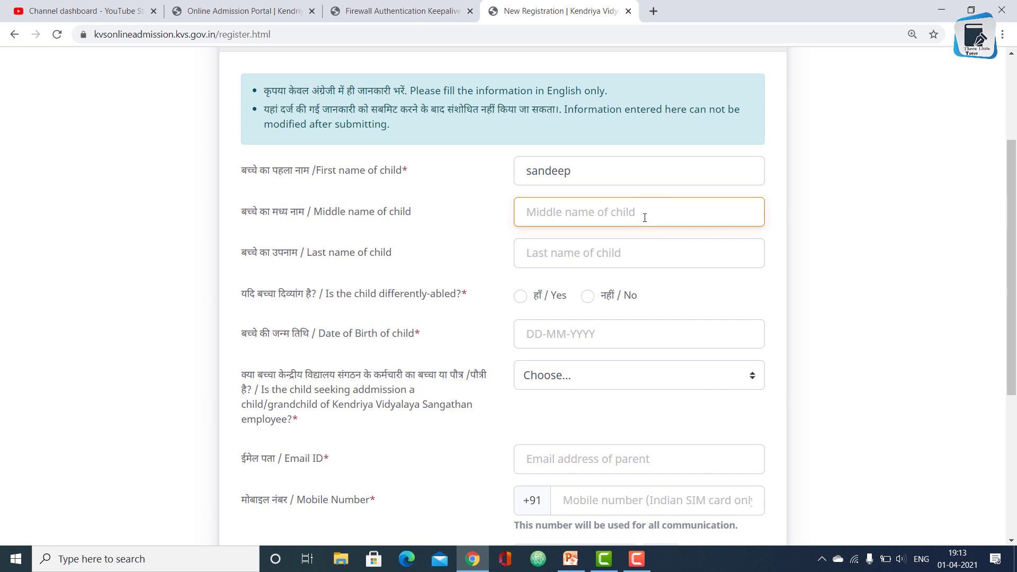
click(580, 256)
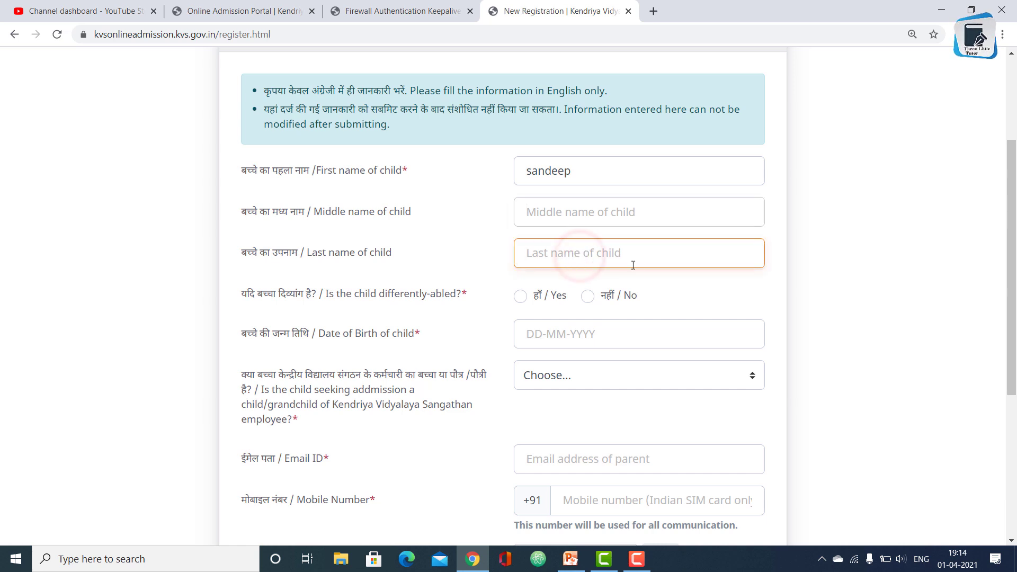
click(739, 286)
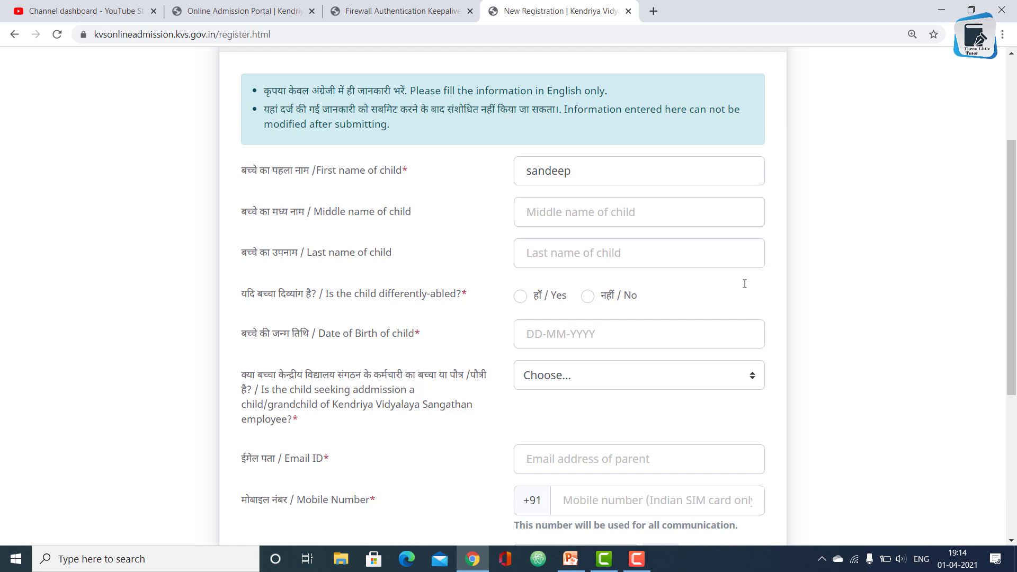
Step: Answer No to the differently-abled question and bring up the date-of-birth calendar
drag(1012, 249, 1009, 294)
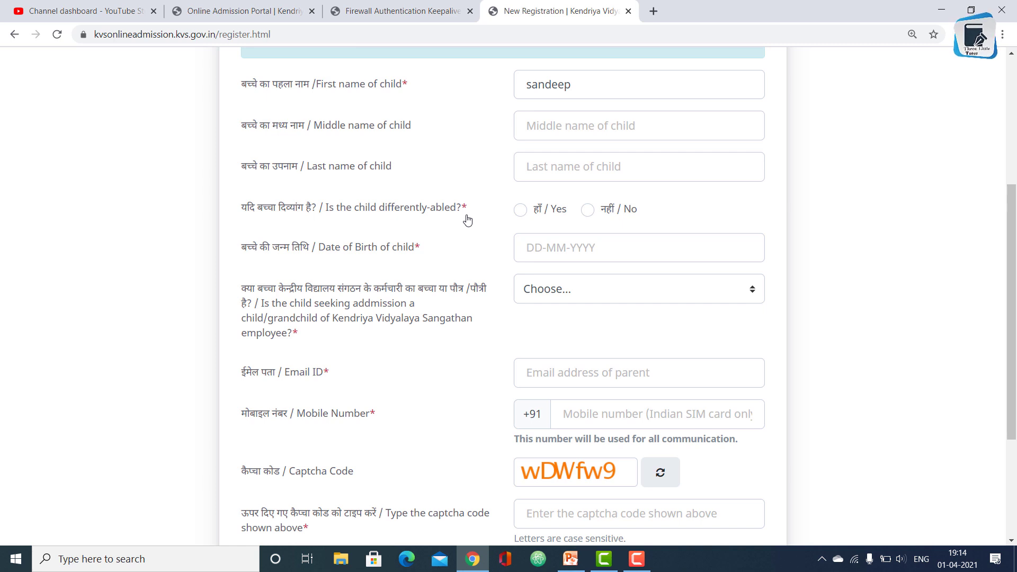
click(503, 212)
click(609, 229)
click(588, 212)
drag(1011, 285, 1012, 309)
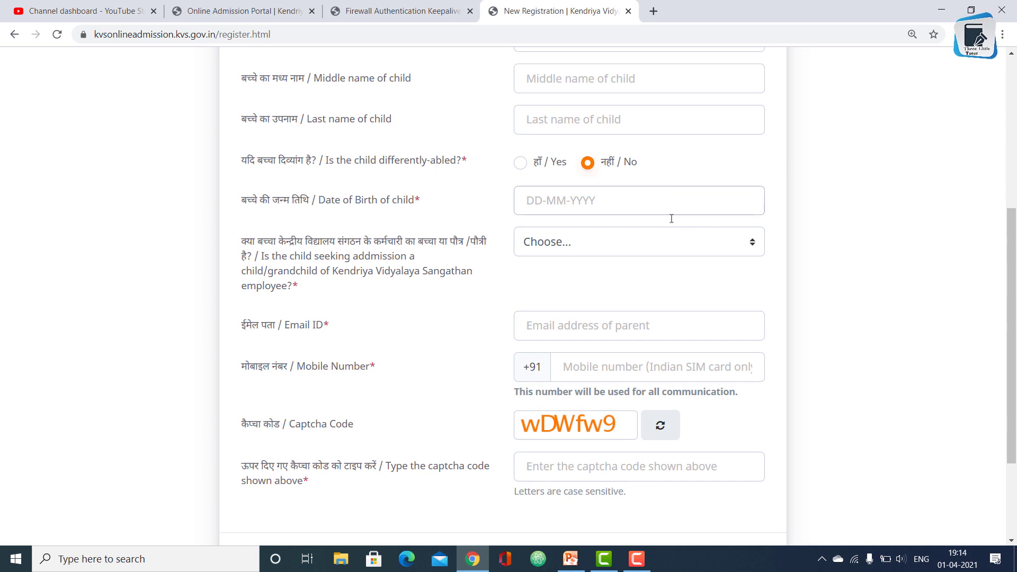
click(613, 201)
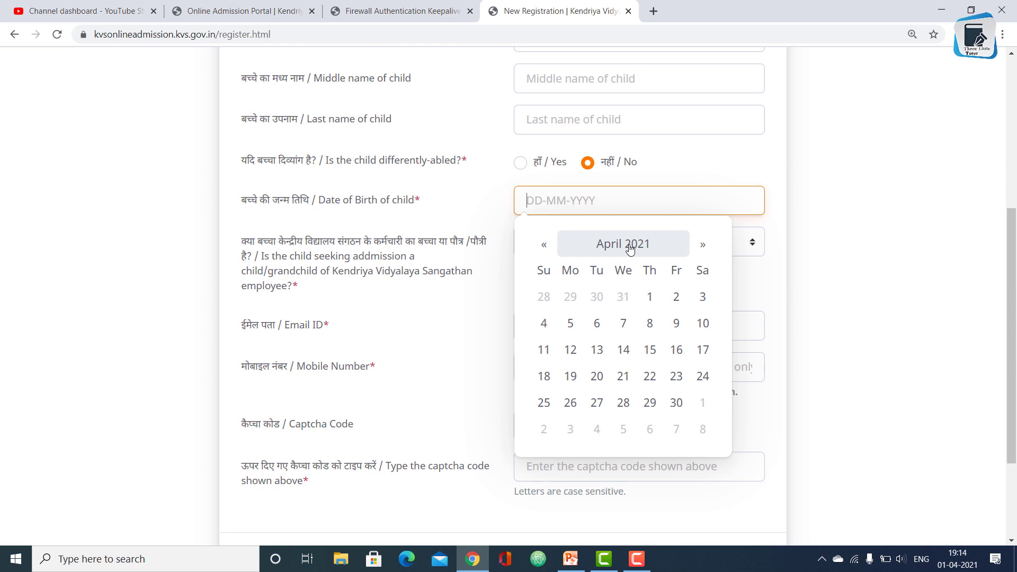
Step: Pick 15 September 2015 as the birth date, navigating the calendar to the 2010-2019 decade
click(629, 248)
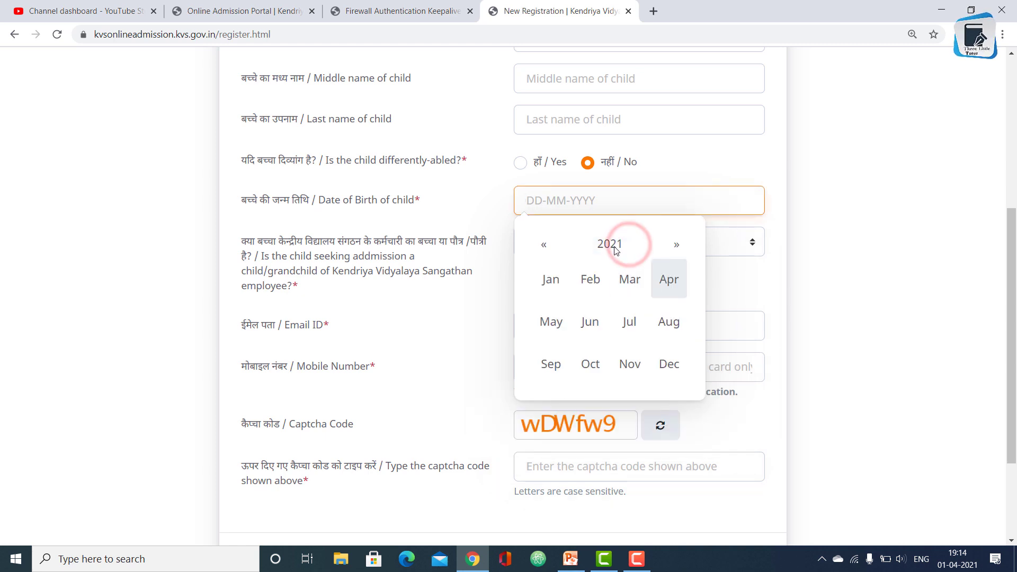
click(609, 247)
click(544, 246)
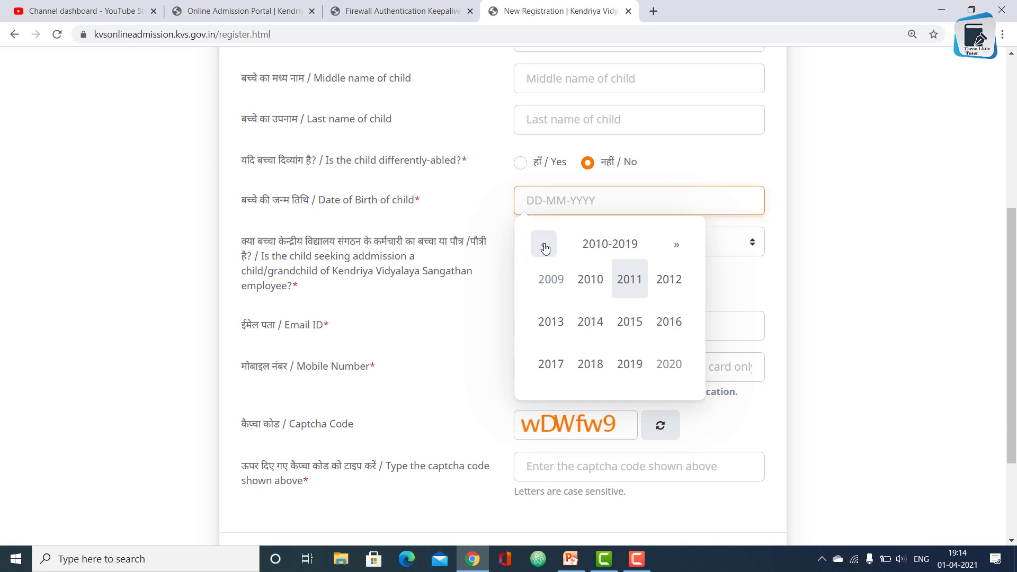
click(544, 246)
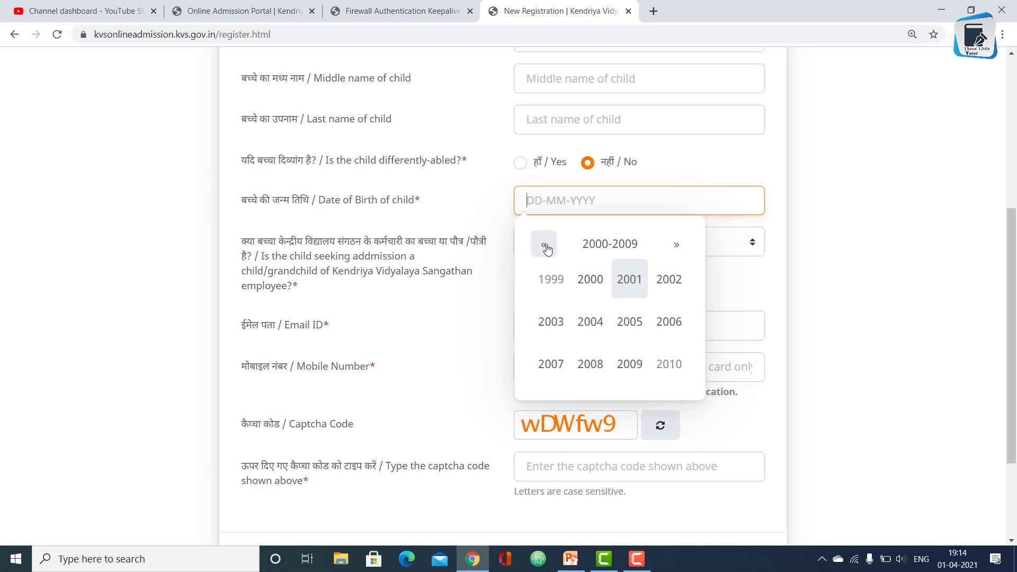
click(545, 245)
click(676, 245)
click(676, 246)
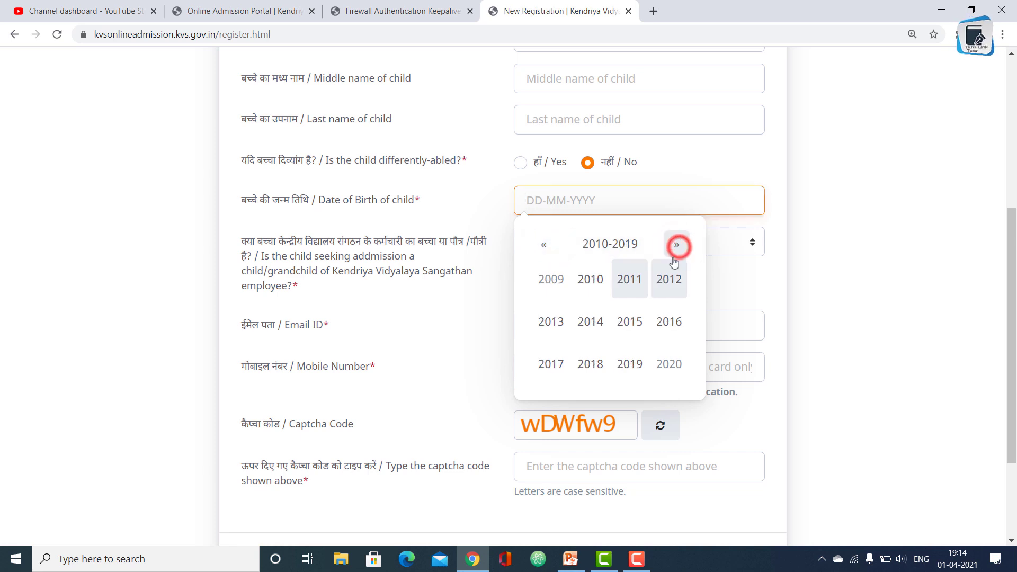
click(630, 321)
click(546, 361)
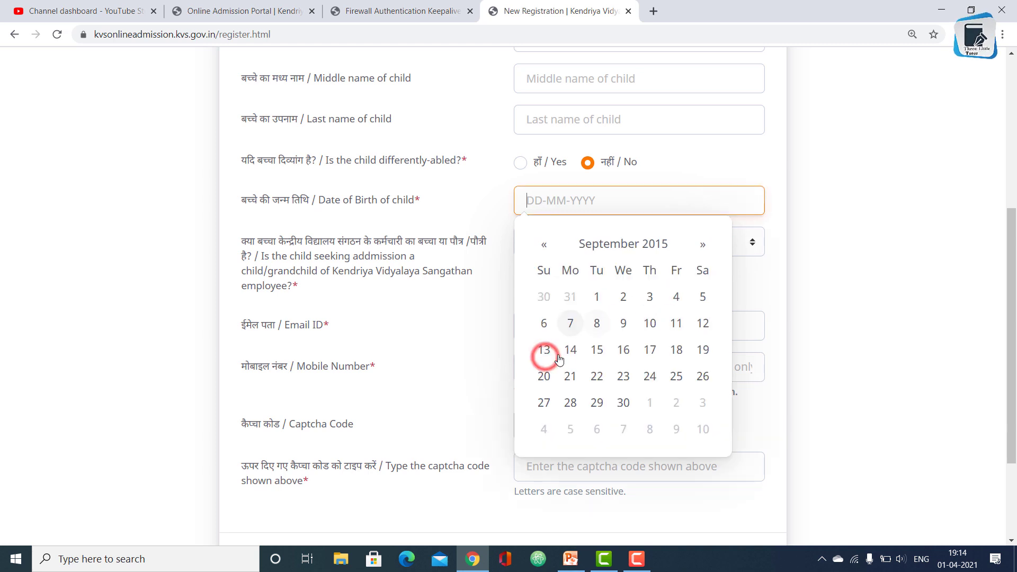
click(600, 347)
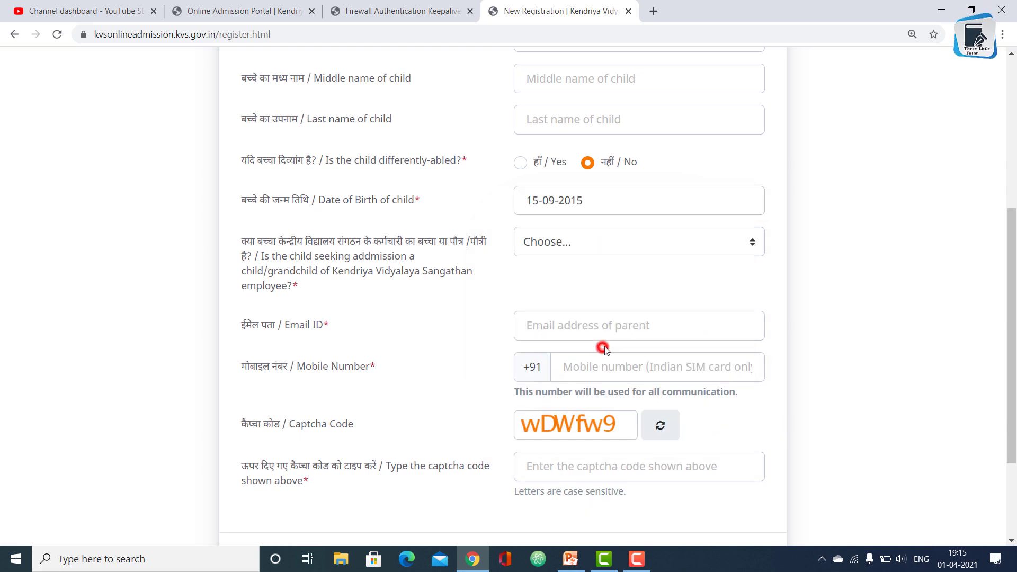
Step: Set the KVS employee child/grandchild question to 'Not Applicable'
click(835, 235)
drag(1009, 294, 1013, 325)
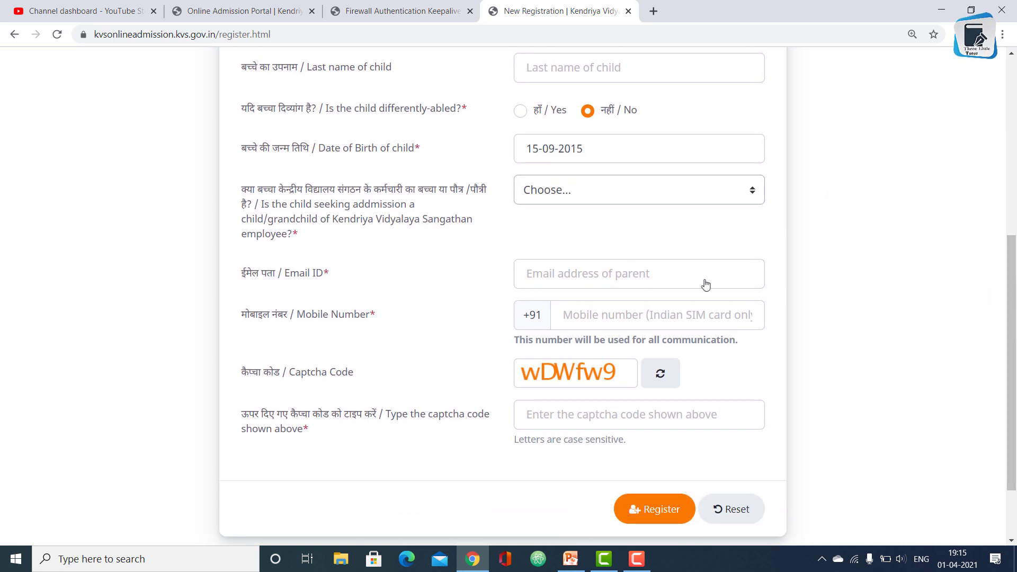
click(395, 242)
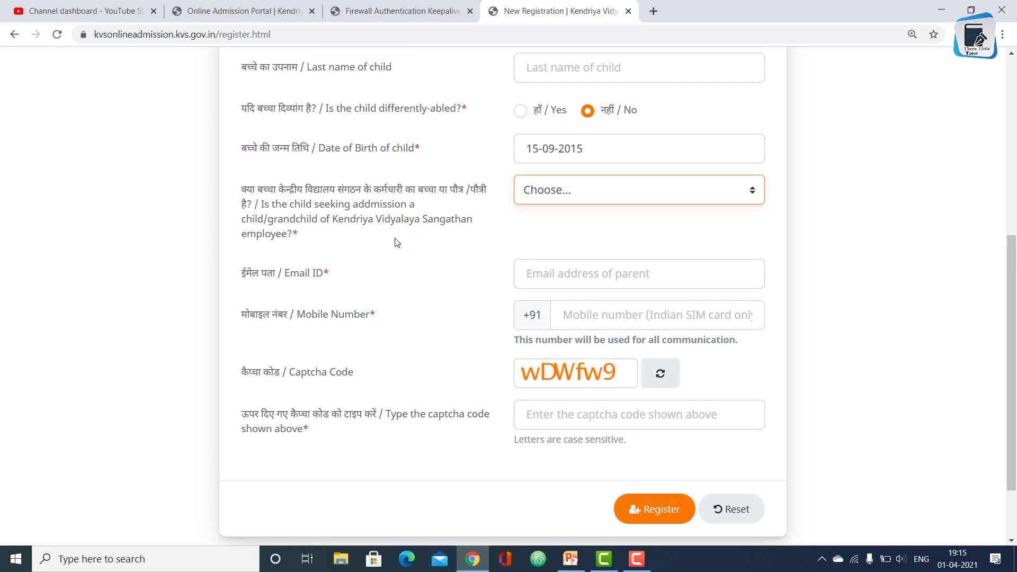
click(751, 224)
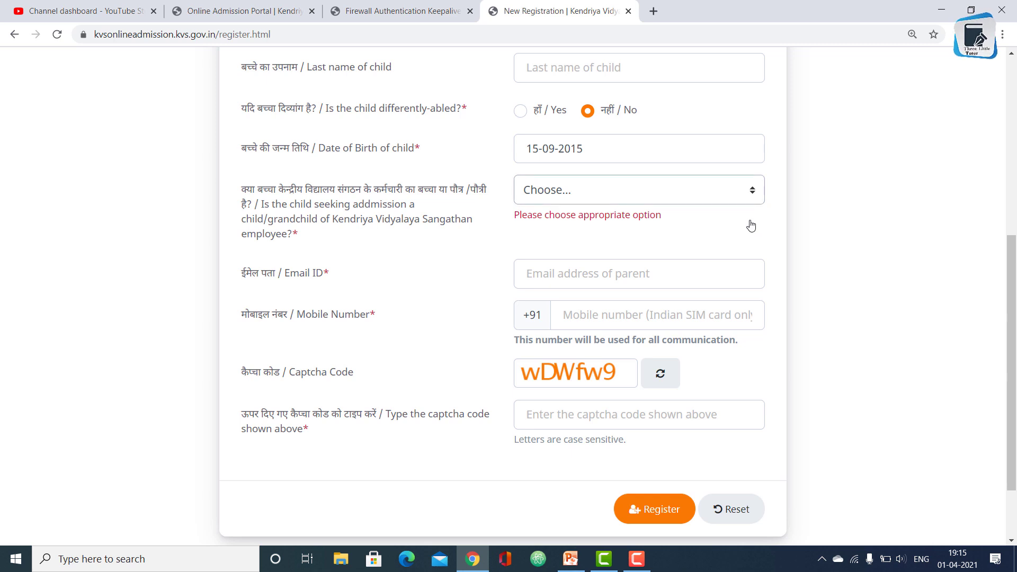
click(748, 193)
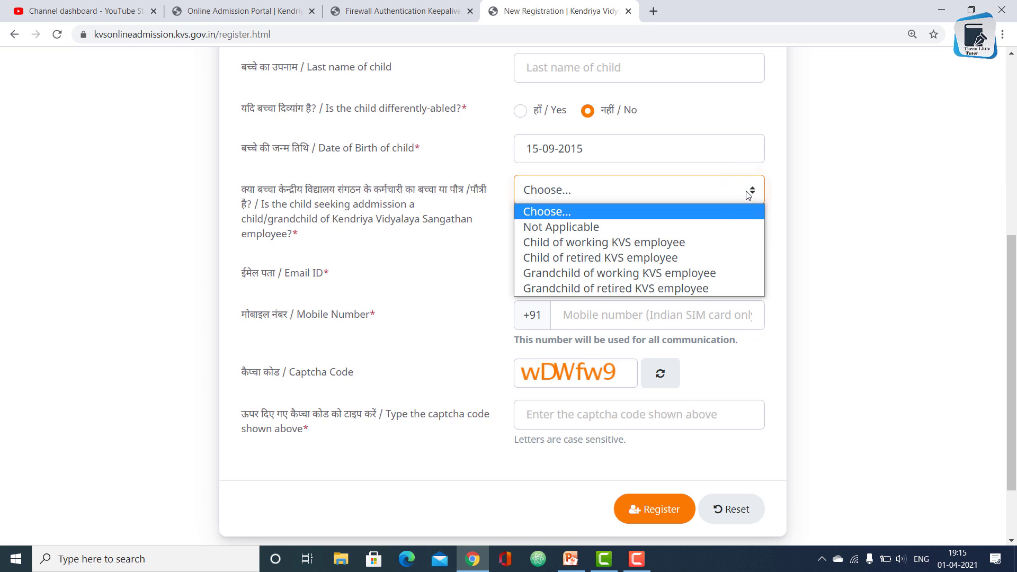
key(Down)
key(Down)
key(Down)
key(Down)
key(Down)
key(Up)
key(Up)
key(Down)
key(Down)
key(Up)
key(Up)
key(Up)
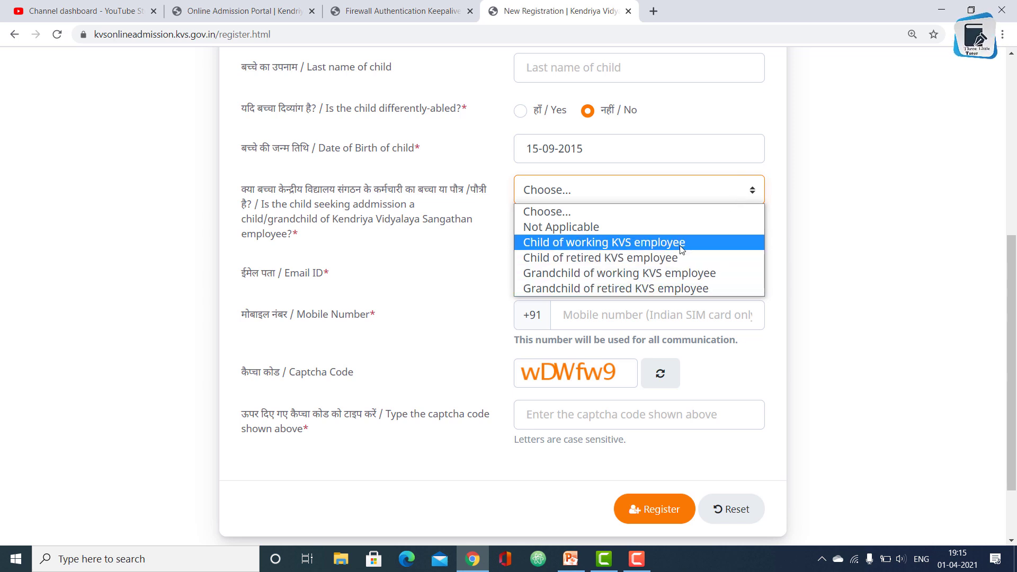
key(Down)
key(Down)
key(Up)
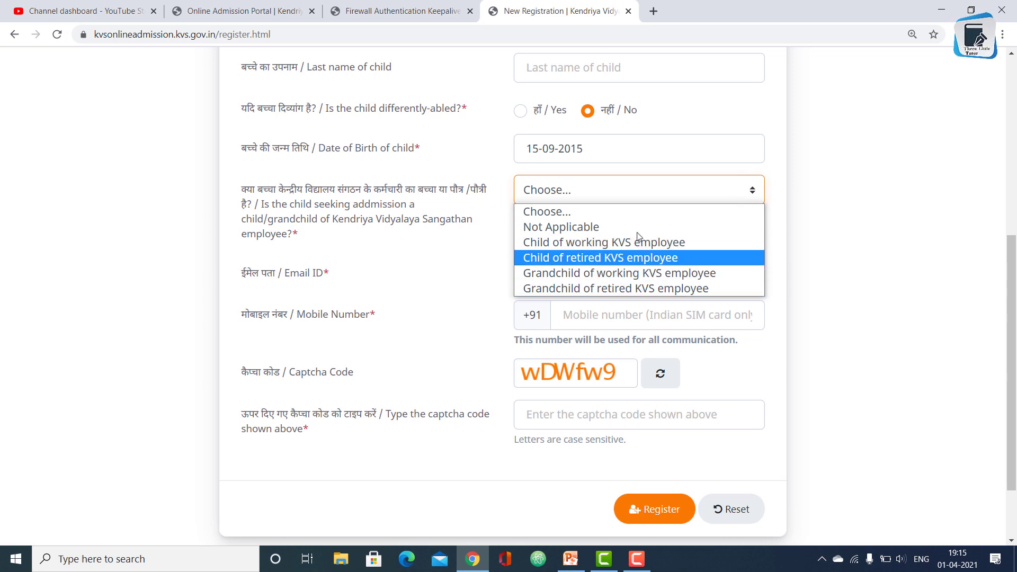
key(Up)
key(Up)
click(624, 228)
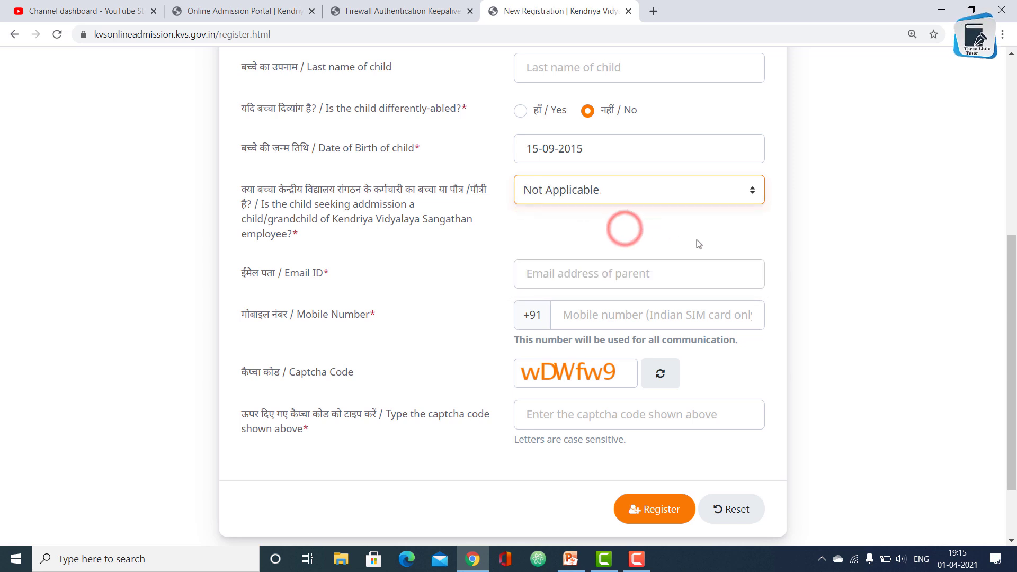
Step: Type the parent's Gmail address into the Email ID field, correcting typos along the way
drag(1009, 244, 1015, 365)
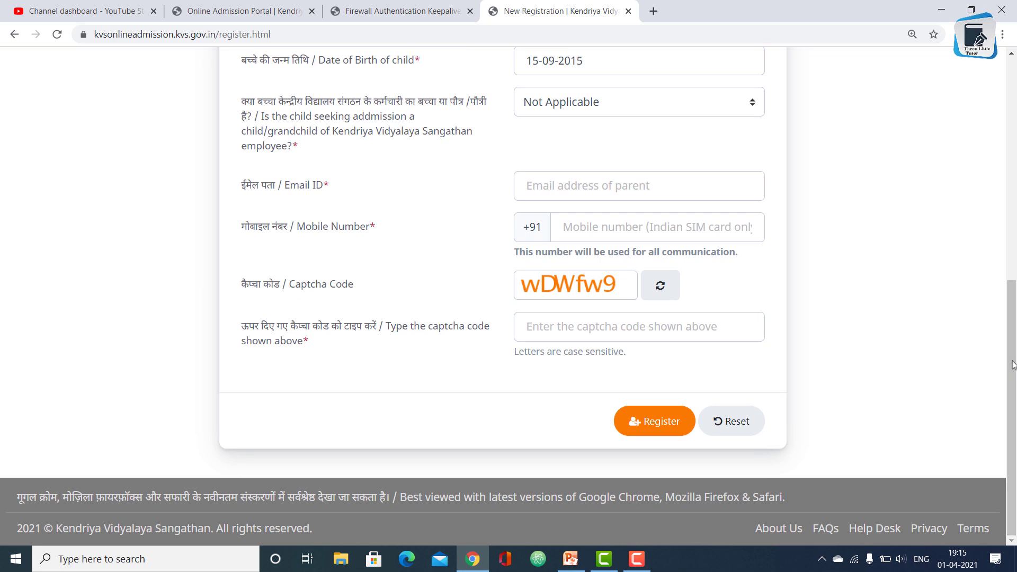
click(683, 194)
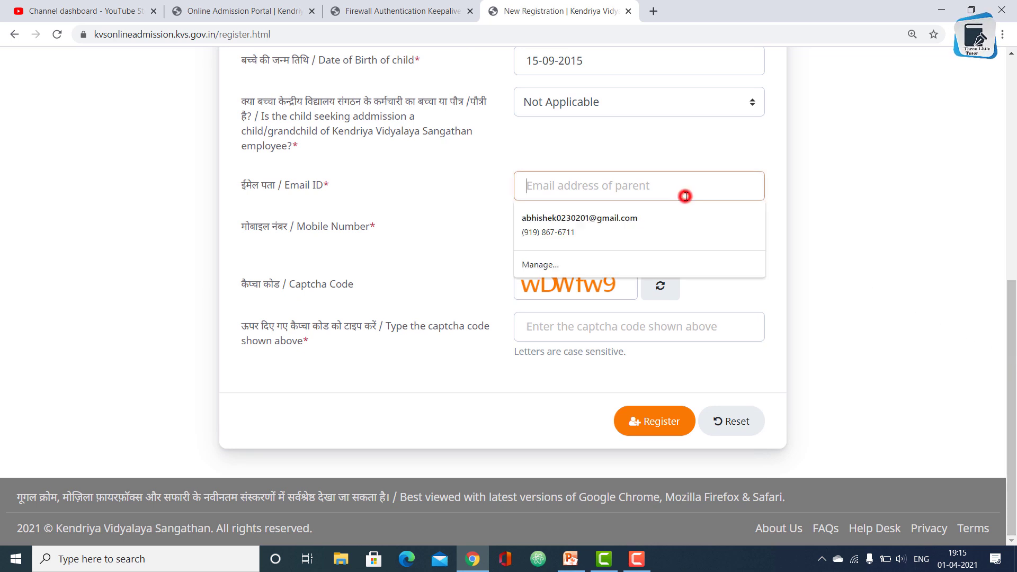
click(797, 207)
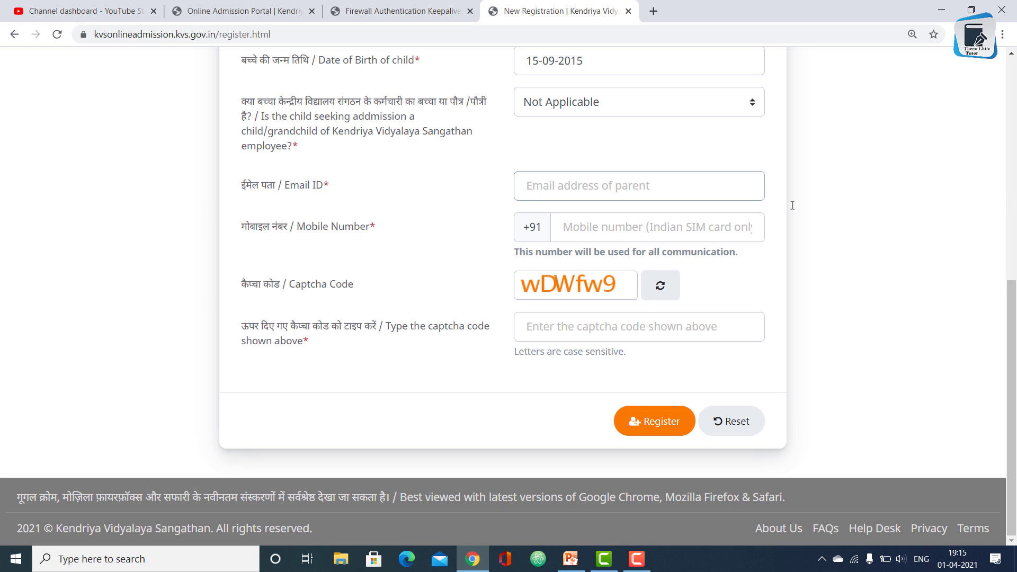
click(743, 190)
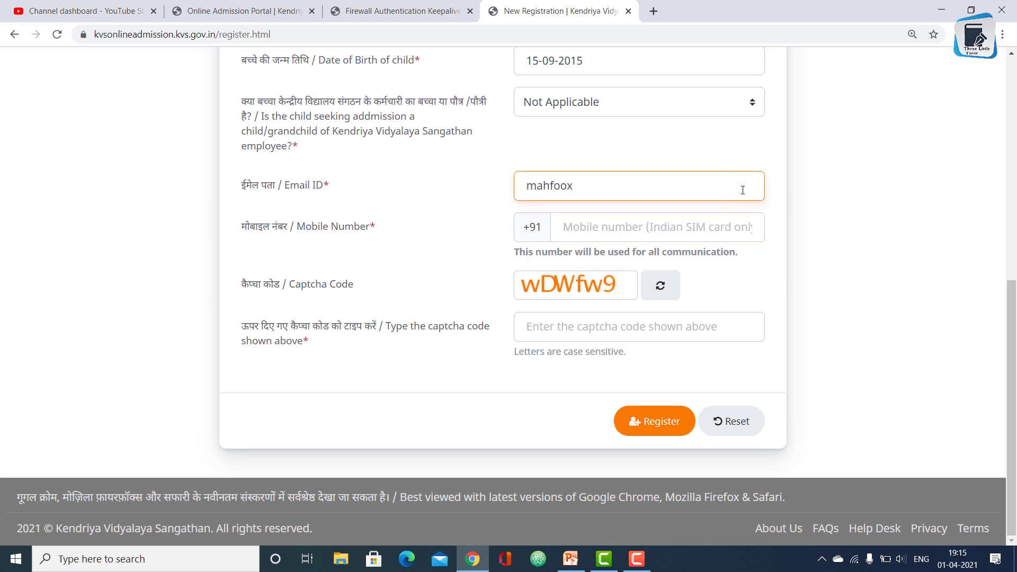
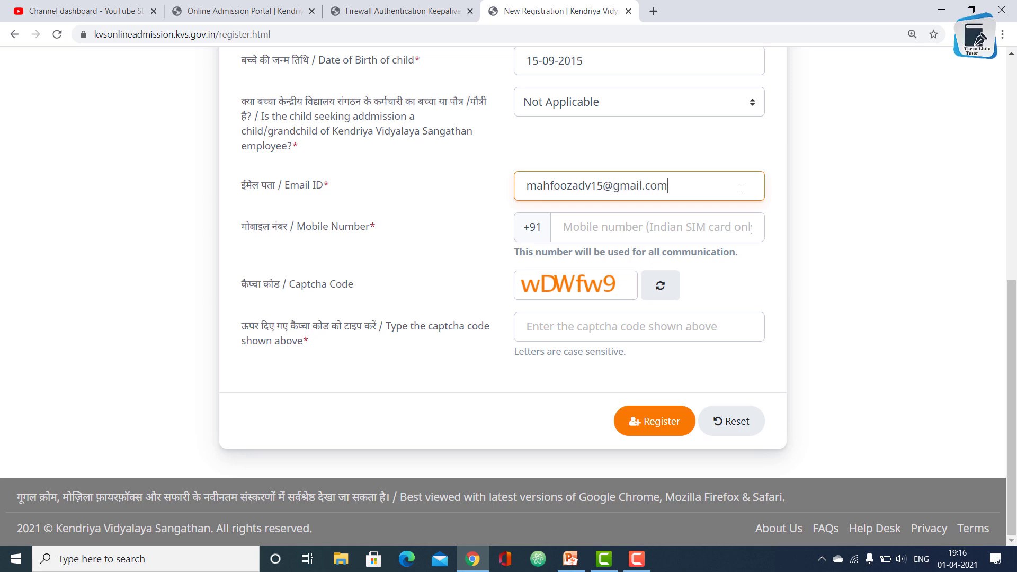
click(820, 285)
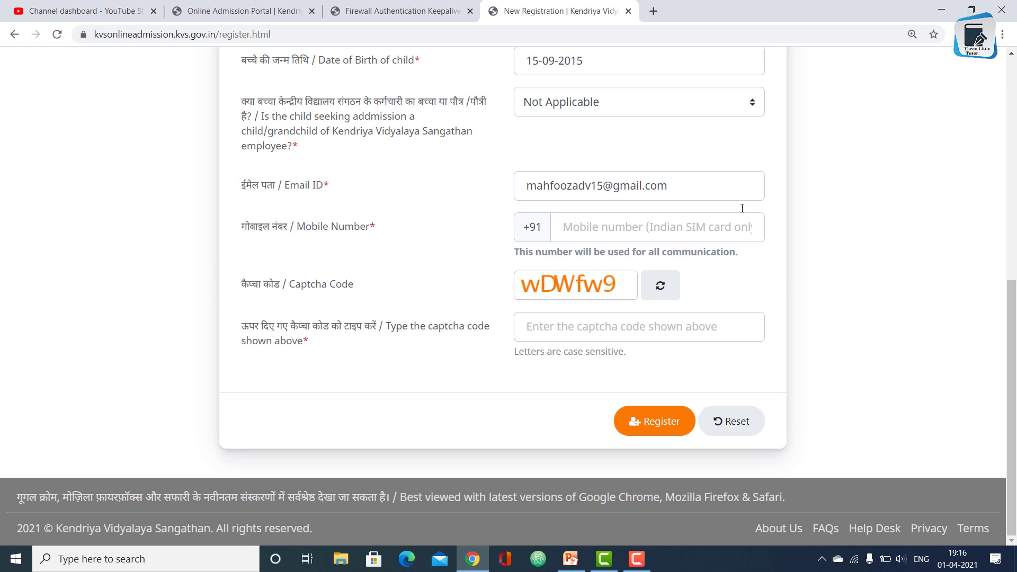
click(495, 190)
click(493, 233)
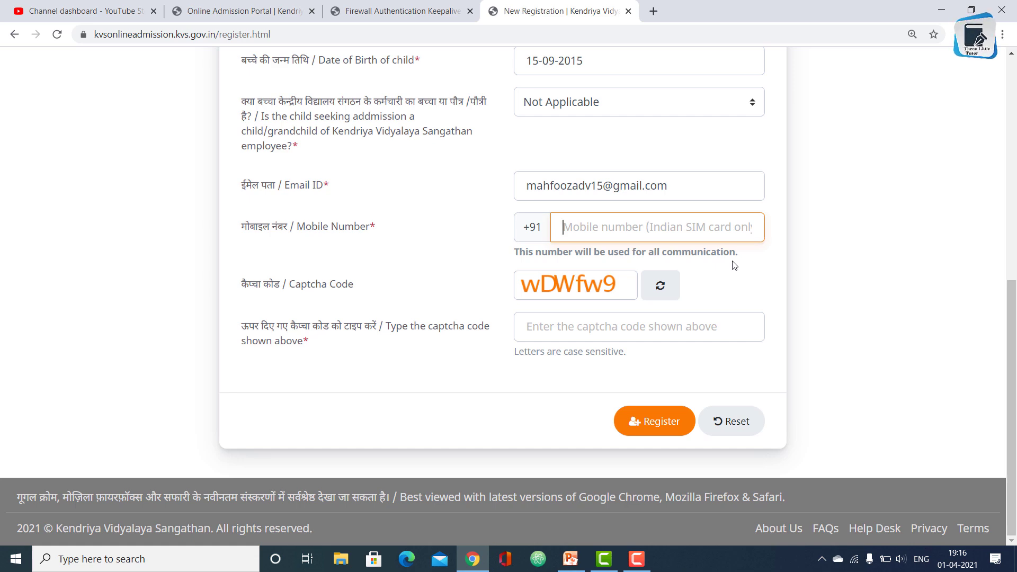
Step: Fill the Mobile Number field with the parent's 10-digit mobile number
scroll(734, 264, up, 9)
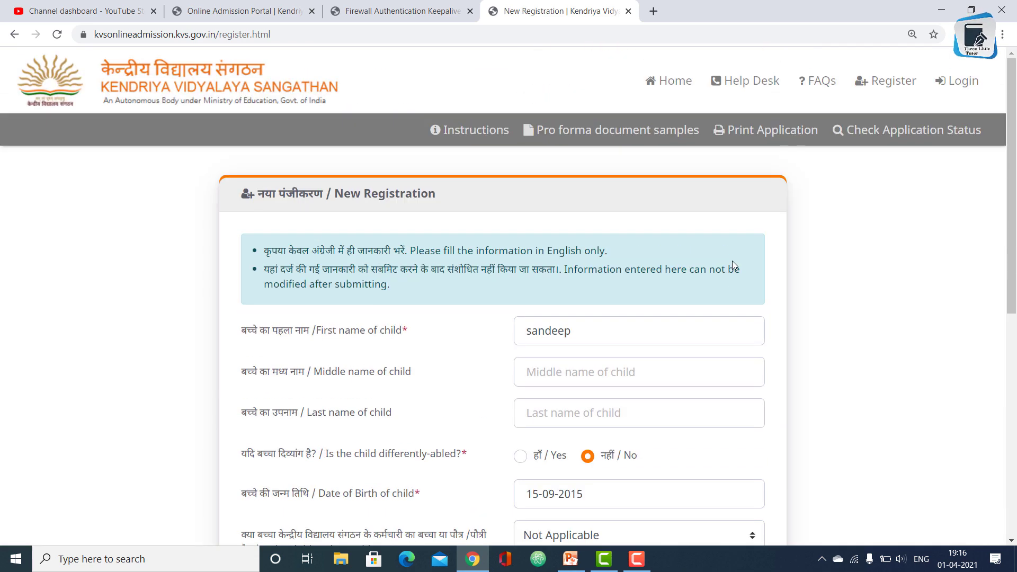
scroll(734, 265, down, 3)
scroll(734, 265, down, 6)
click(626, 238)
click(788, 230)
click(746, 233)
text(9)
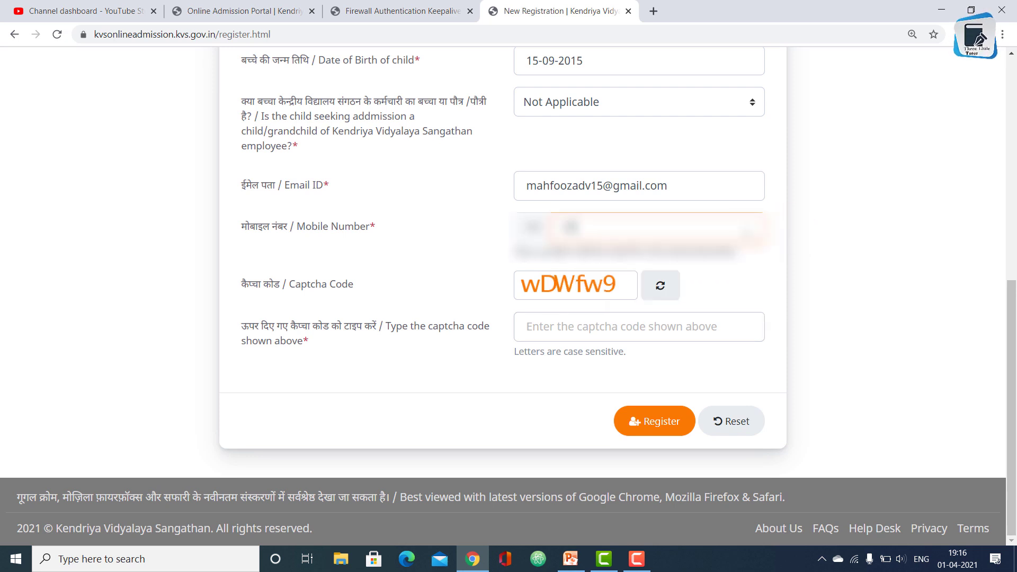
text(876543210)
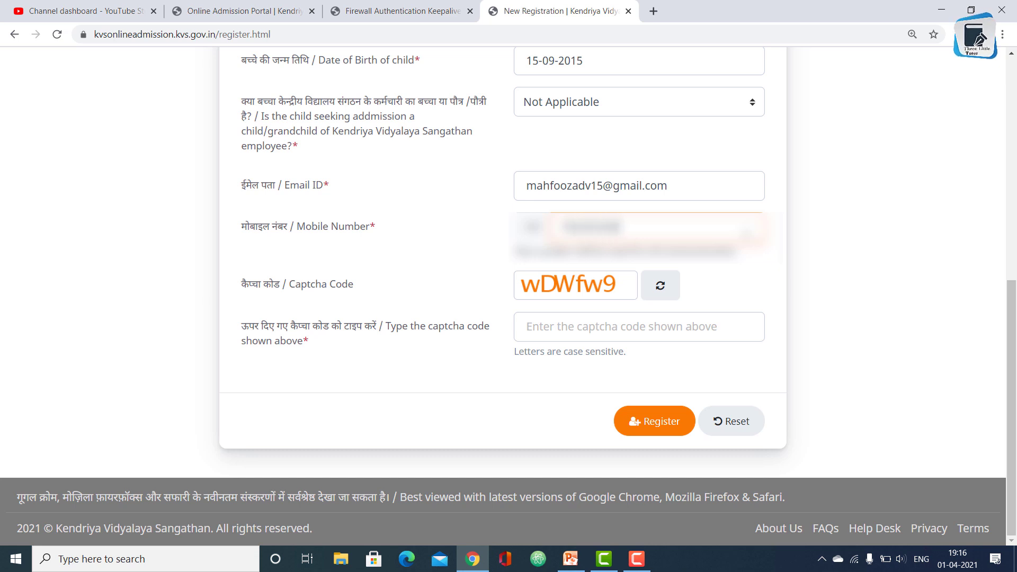
click(762, 263)
click(507, 286)
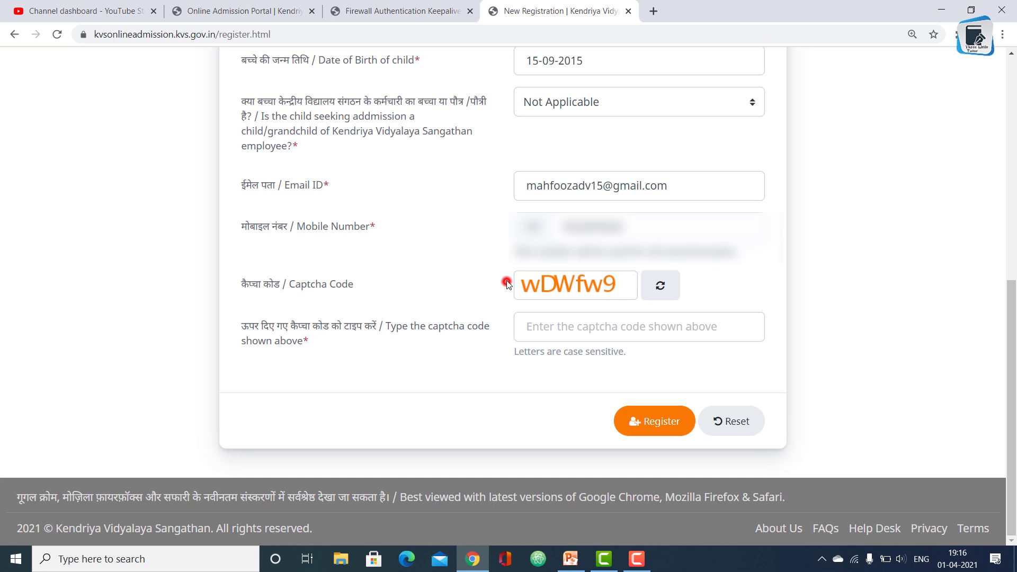
click(511, 333)
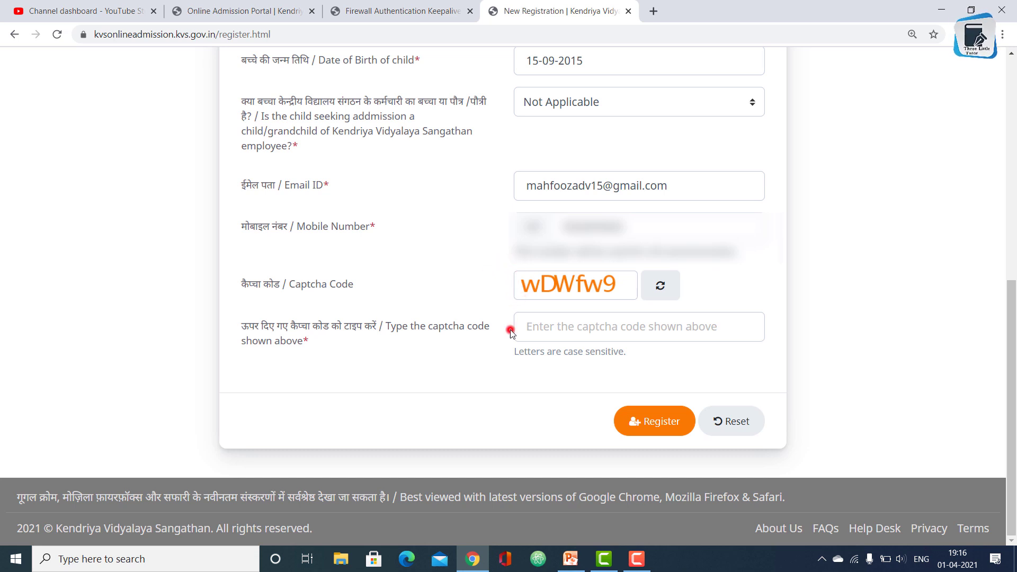
click(548, 329)
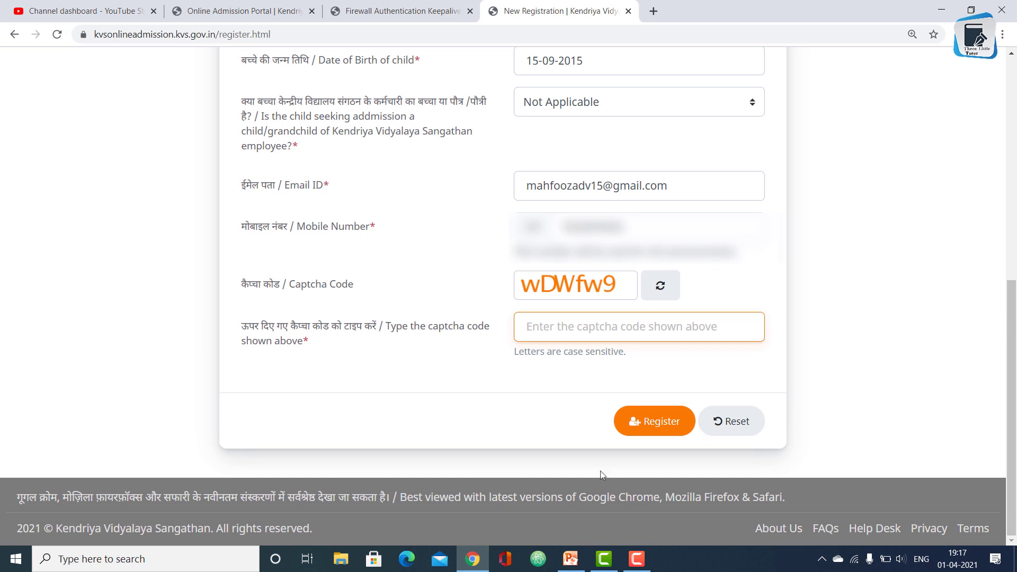
Step: Type the captcha code 'wDWfw9' into the captcha box
click(637, 560)
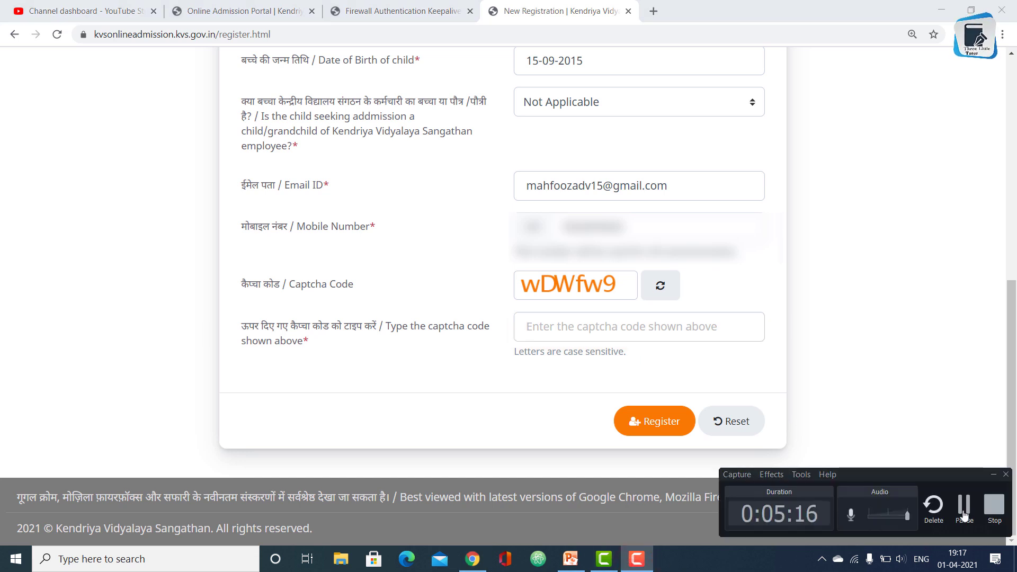
click(964, 508)
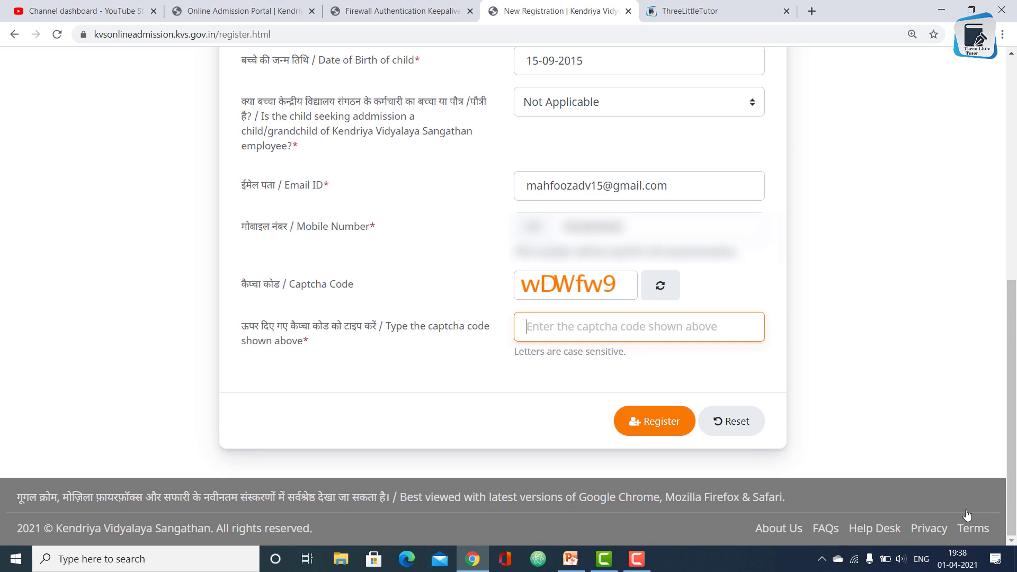
text(wD)
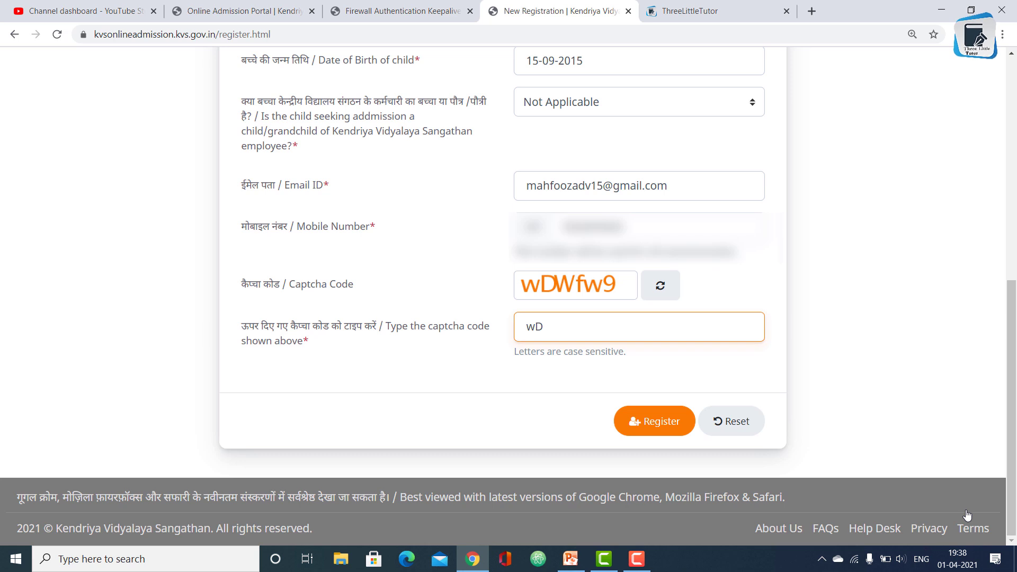
text(Wfw9)
Step: Submit the registration form and enter the received OTP on the Validate OTP page
click(657, 422)
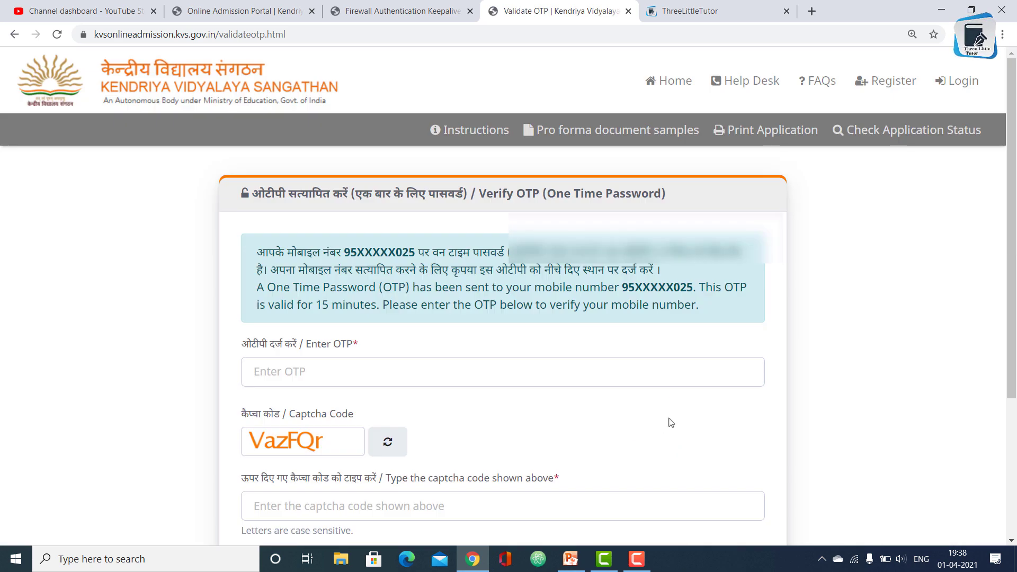
drag(1012, 265, 1014, 336)
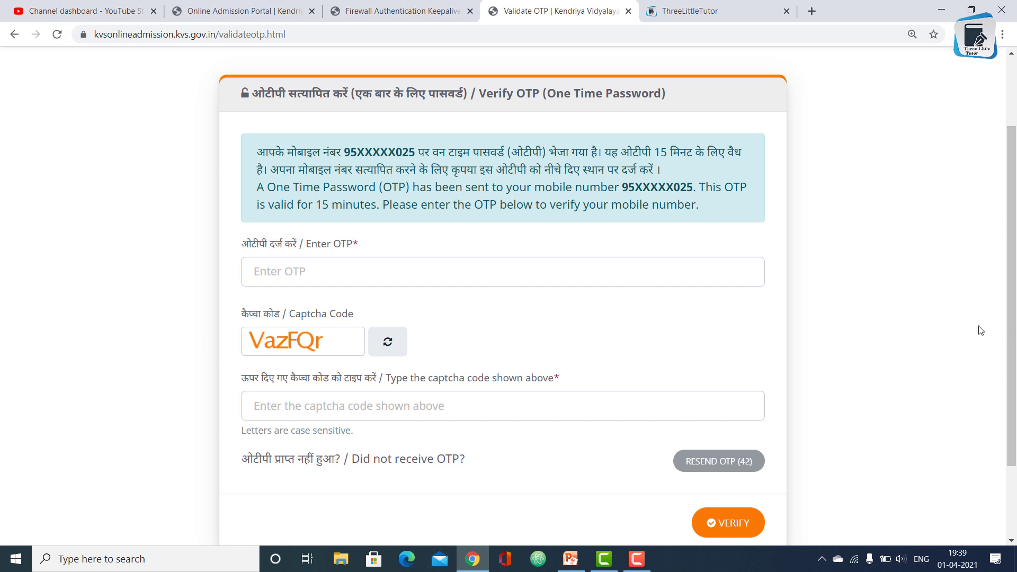
click(686, 274)
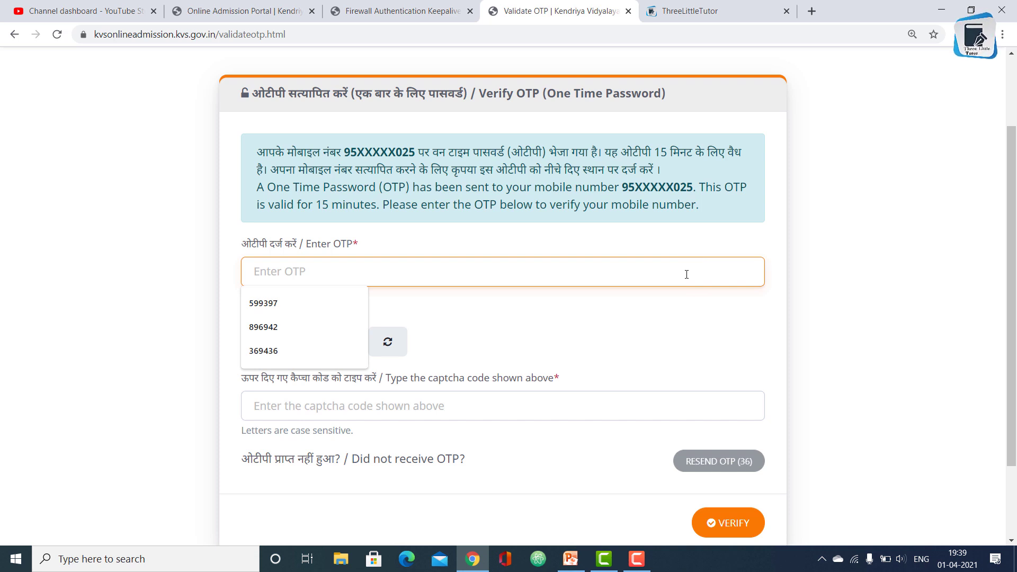
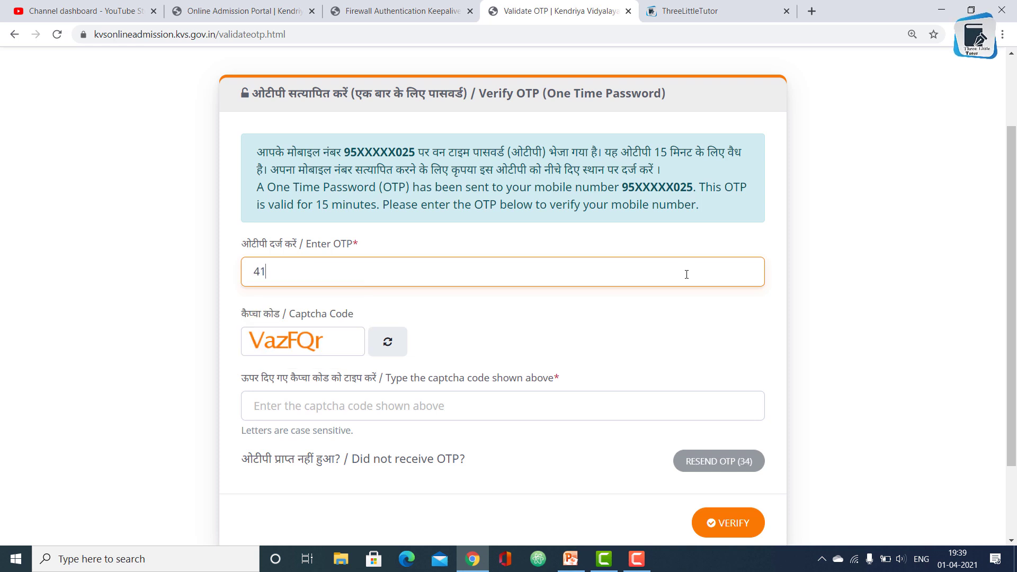
click(666, 334)
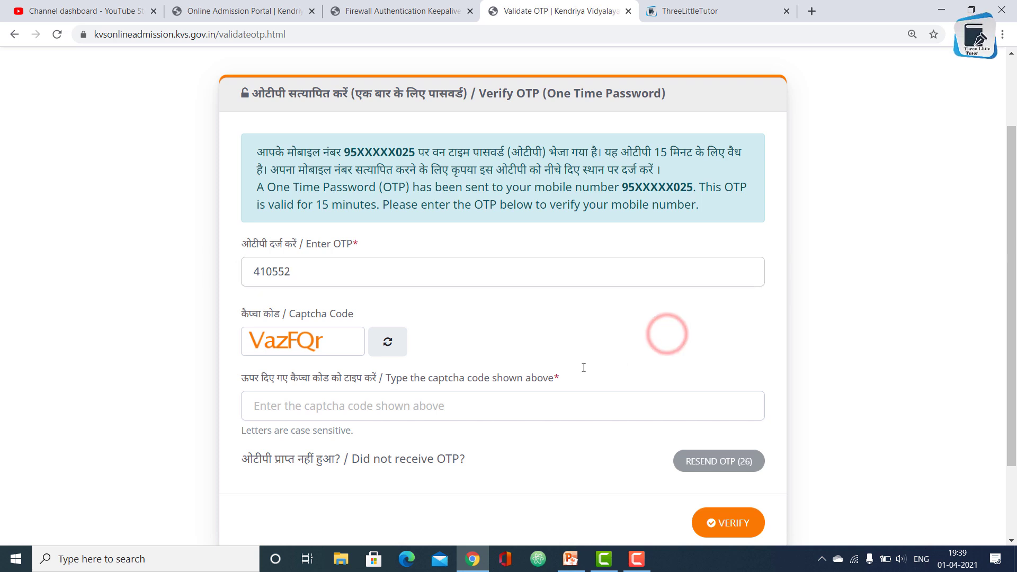
Step: Enter the captcha code 'VazFQr' below the OTP
click(467, 412)
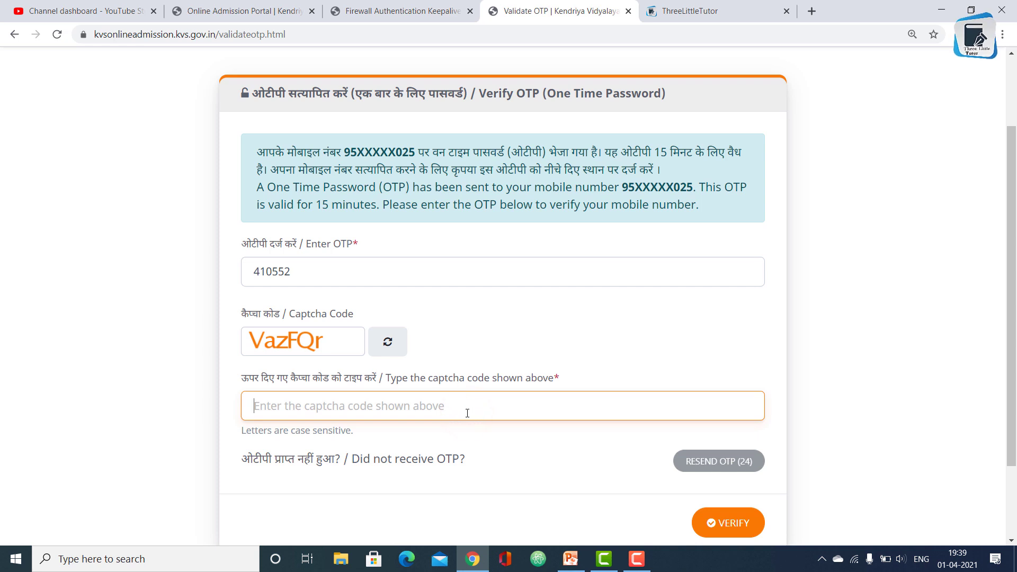
click(433, 348)
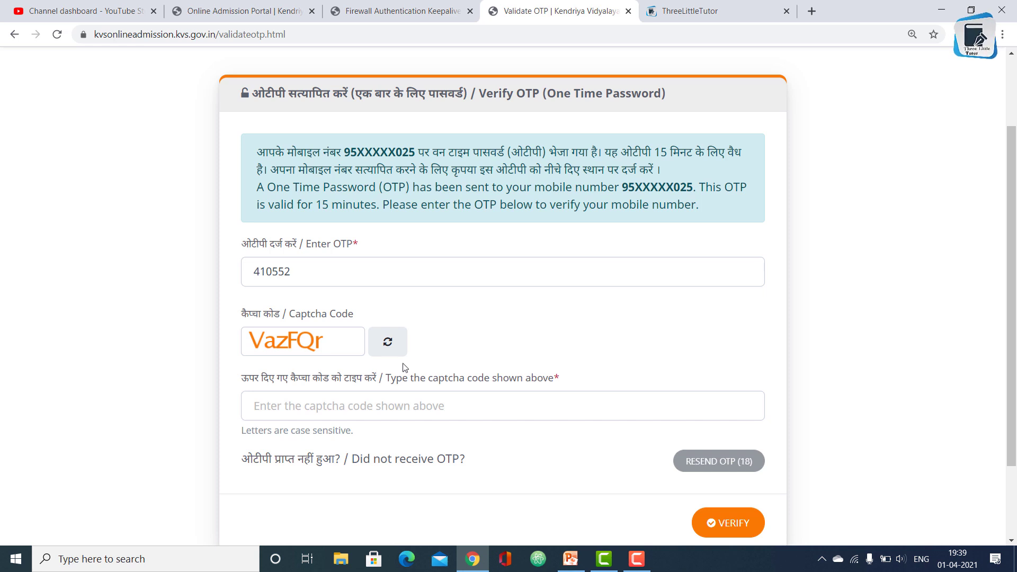
click(340, 400)
text(V)
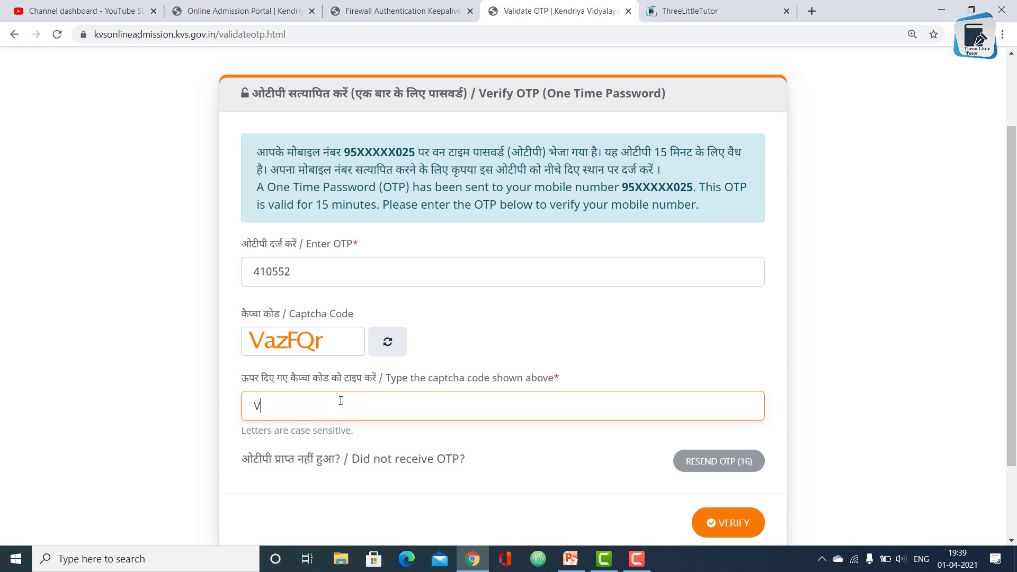
text(azFQr)
scroll(1009, 371, down, 1)
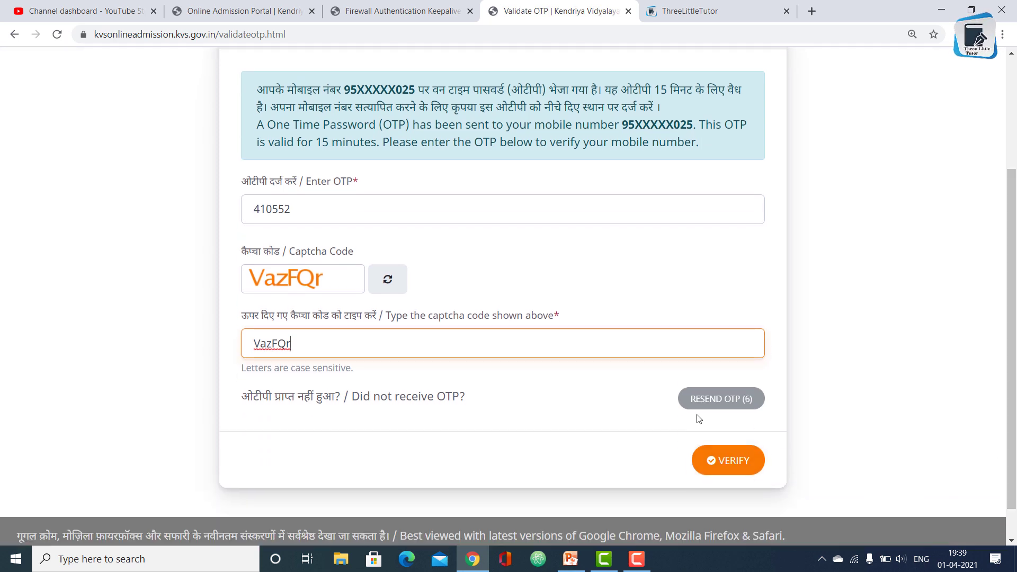
click(668, 403)
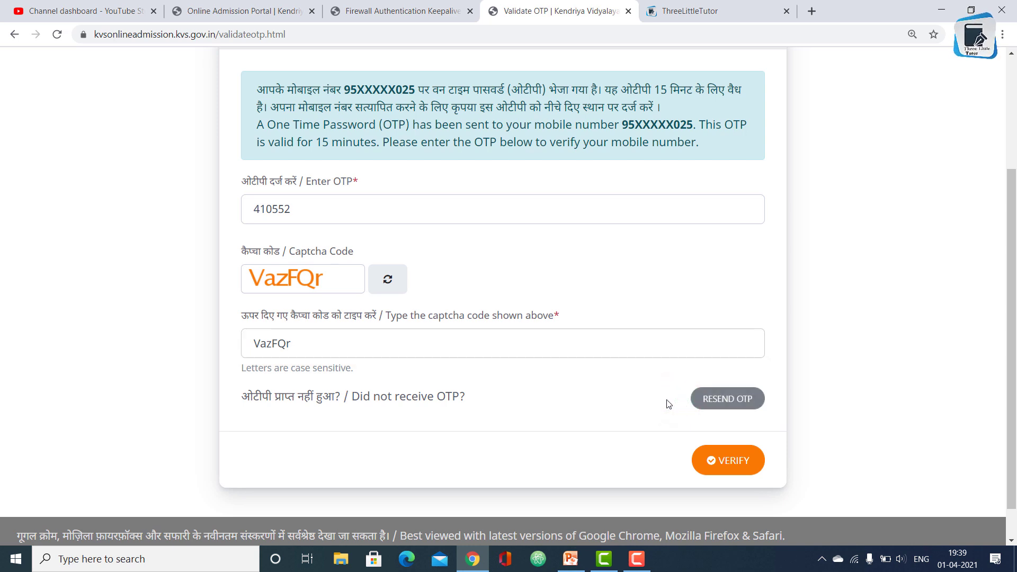
scroll(998, 418, down, 1)
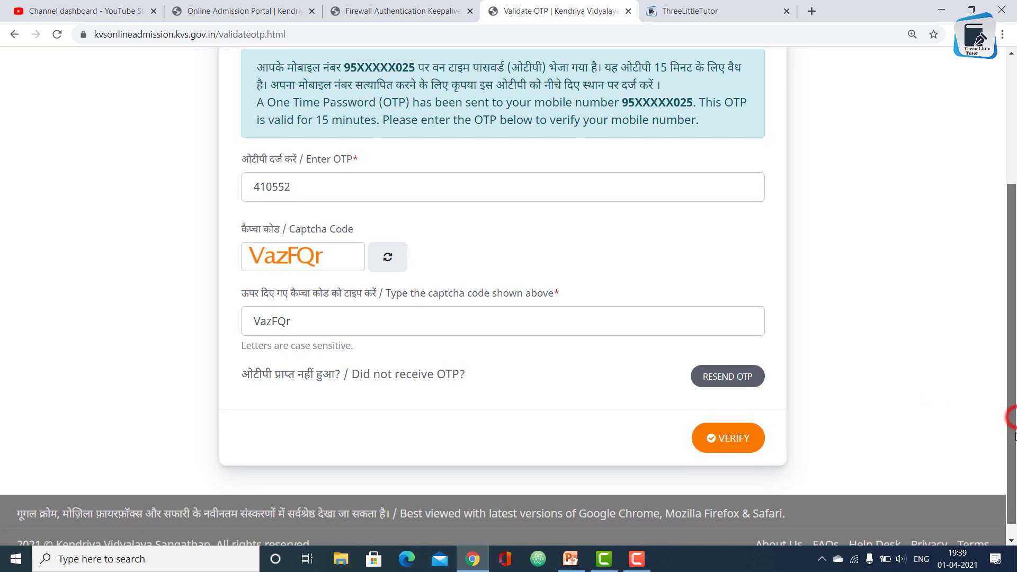
click(729, 438)
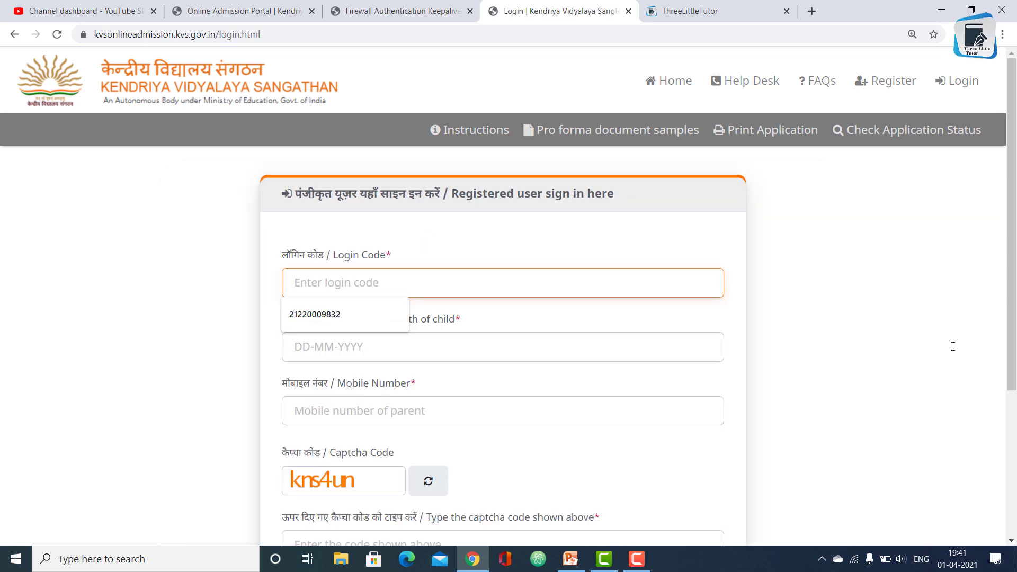
key(ctrl+v)
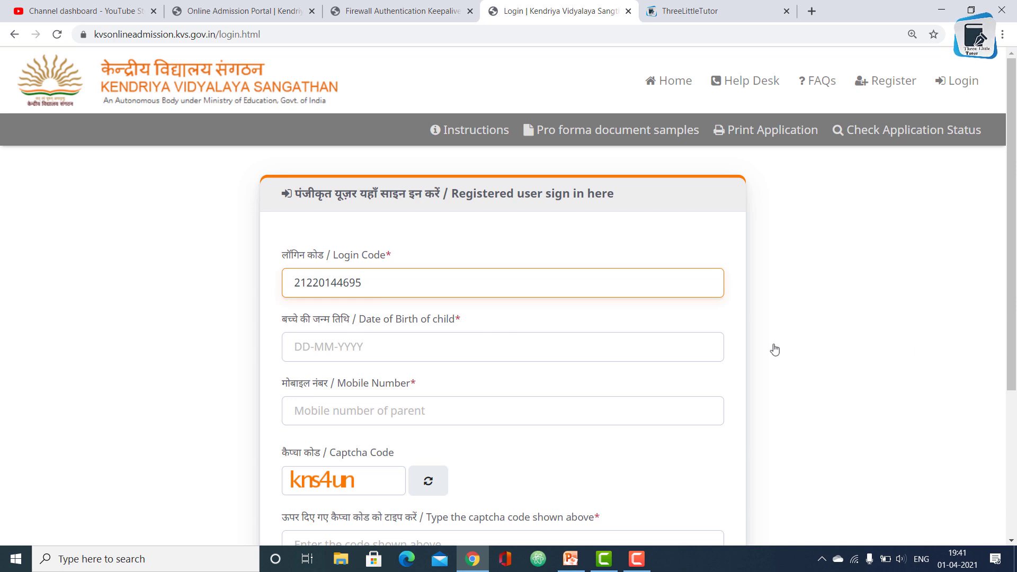
click(395, 340)
click(358, 378)
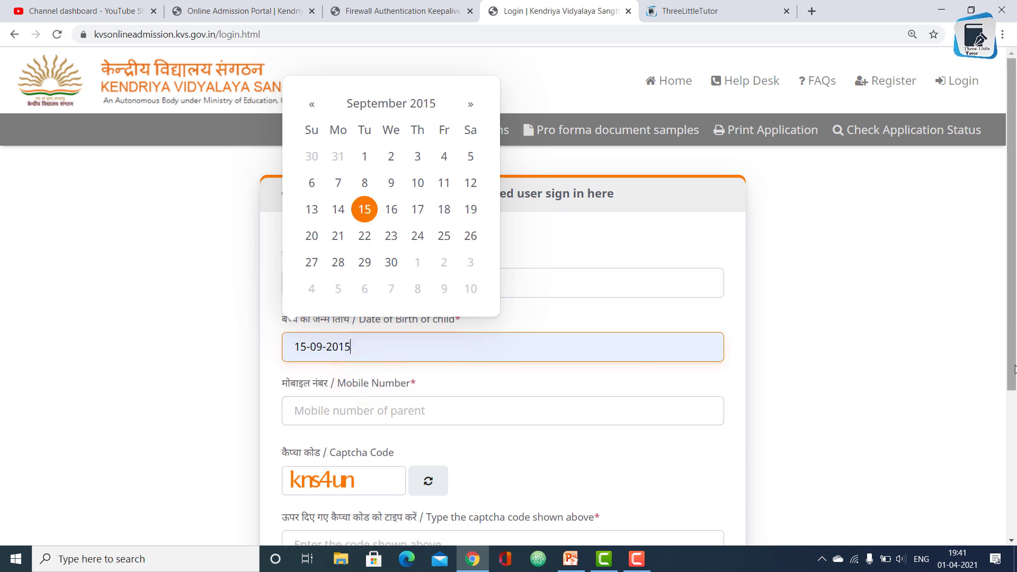
Step: Fill in the saved mobile number and captcha 'kns4un' on the login form
drag(1011, 364, 1012, 365)
scroll(1012, 365, down, 4)
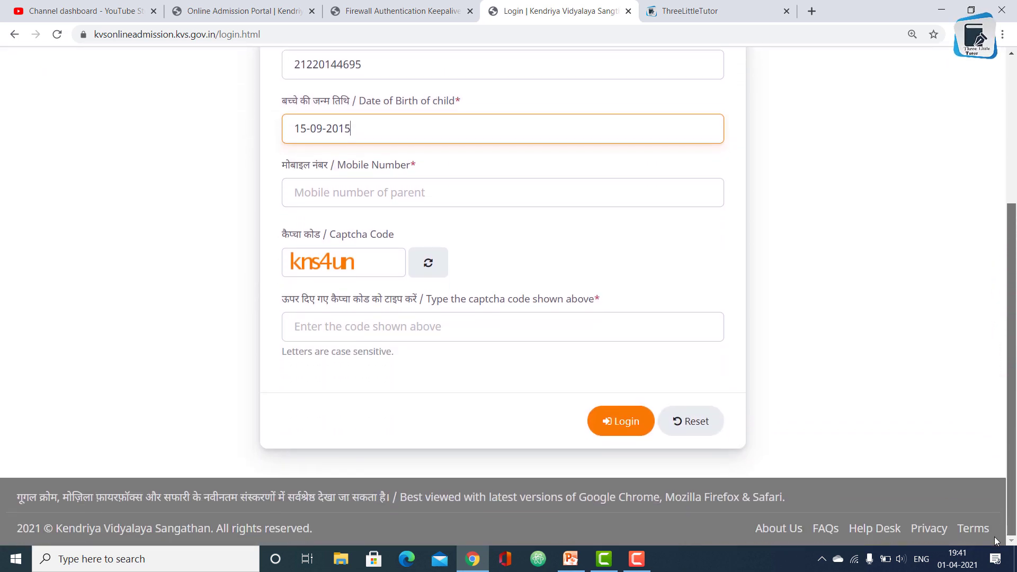
click(399, 193)
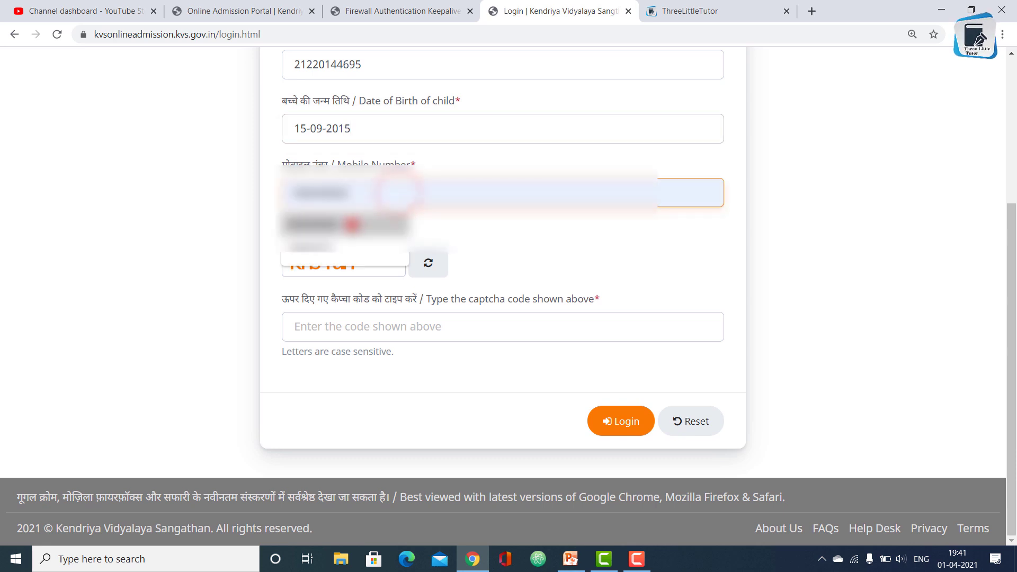
click(352, 223)
click(542, 252)
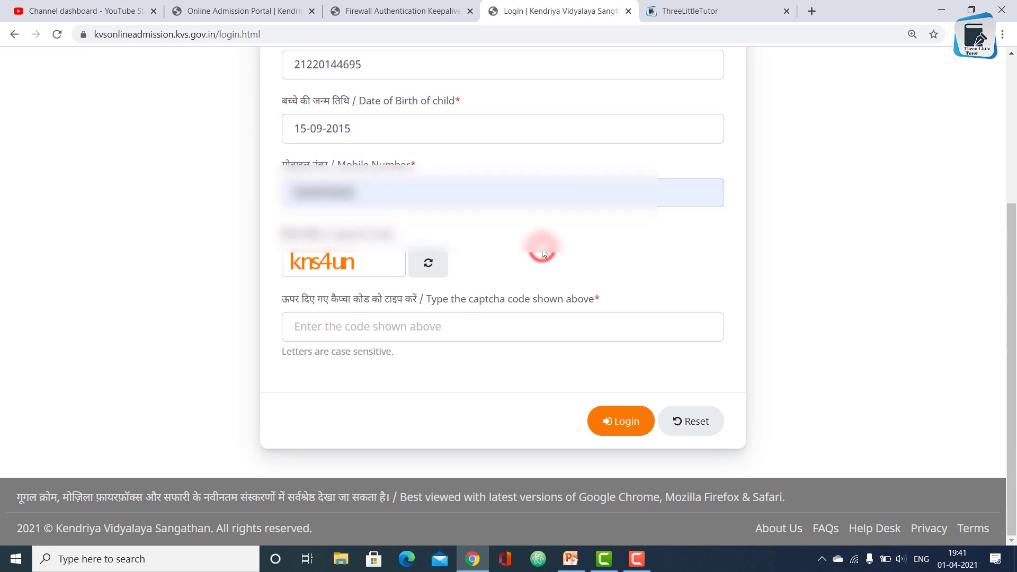
click(435, 330)
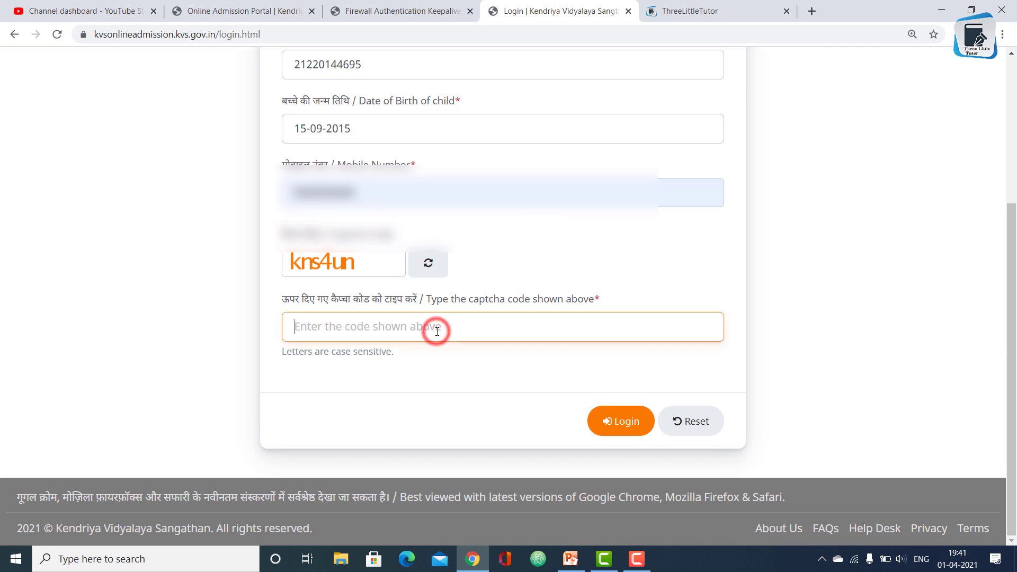
text(kns)
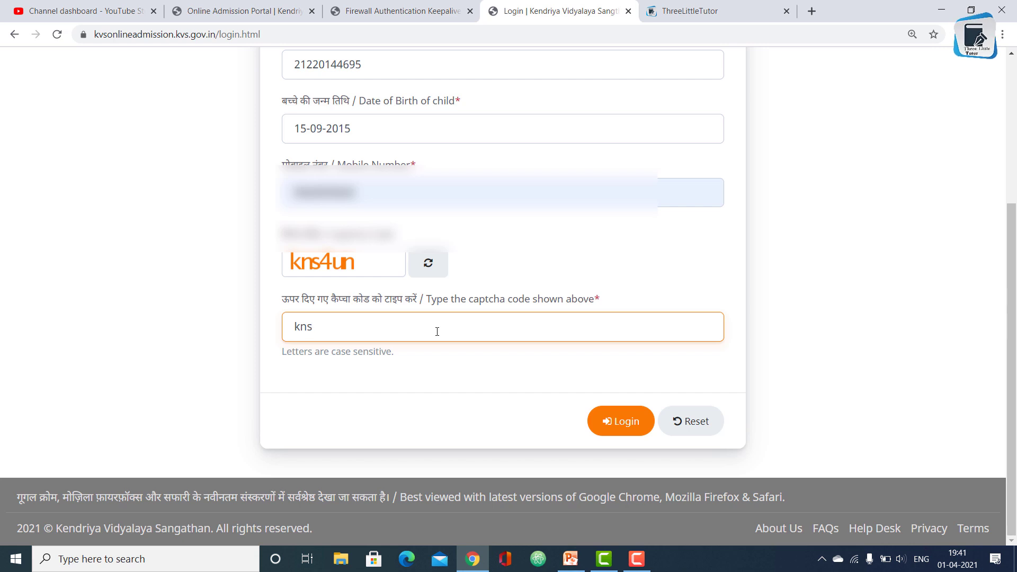
text(4un)
click(789, 379)
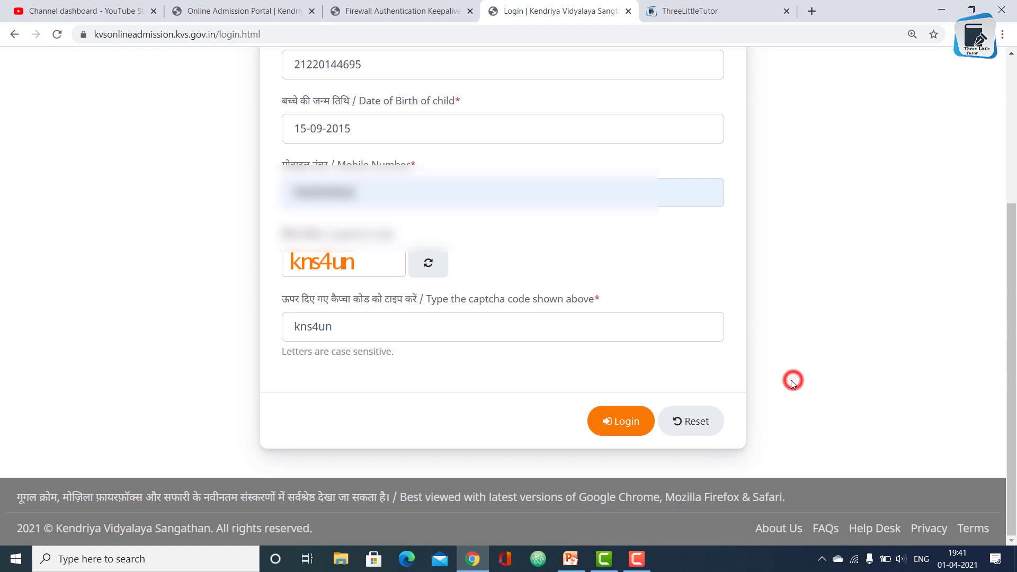
Step: Sign in and open the Class 1 application at the Basic Information tab, scrolling down to Next
click(623, 428)
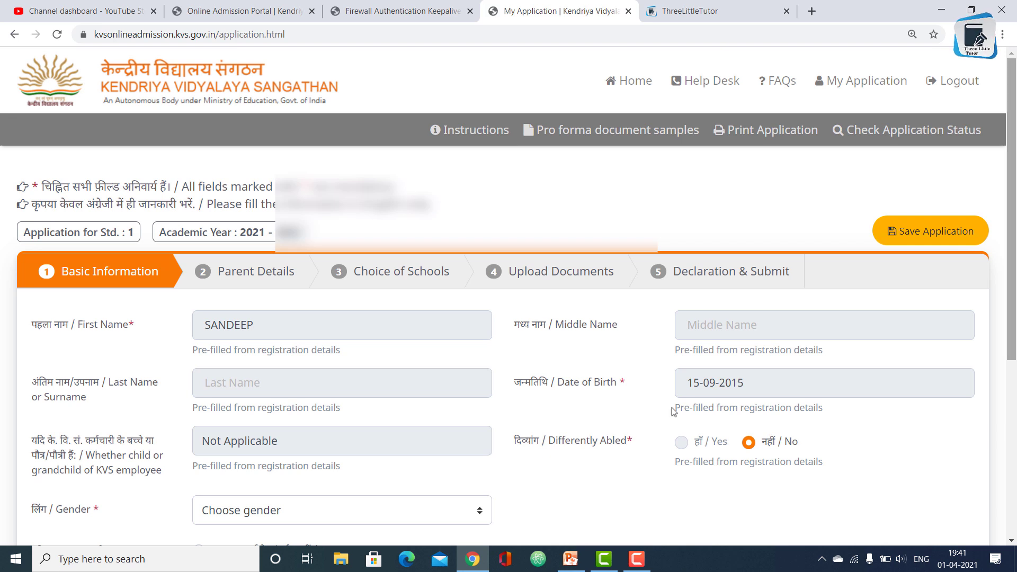
scroll(1011, 286, down, 1)
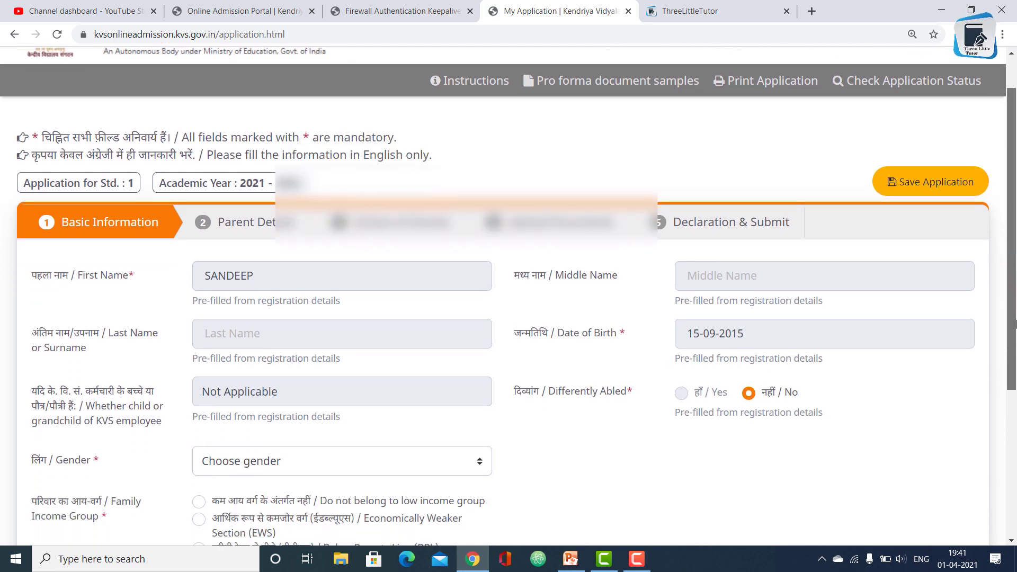
scroll(1016, 321, down, 2)
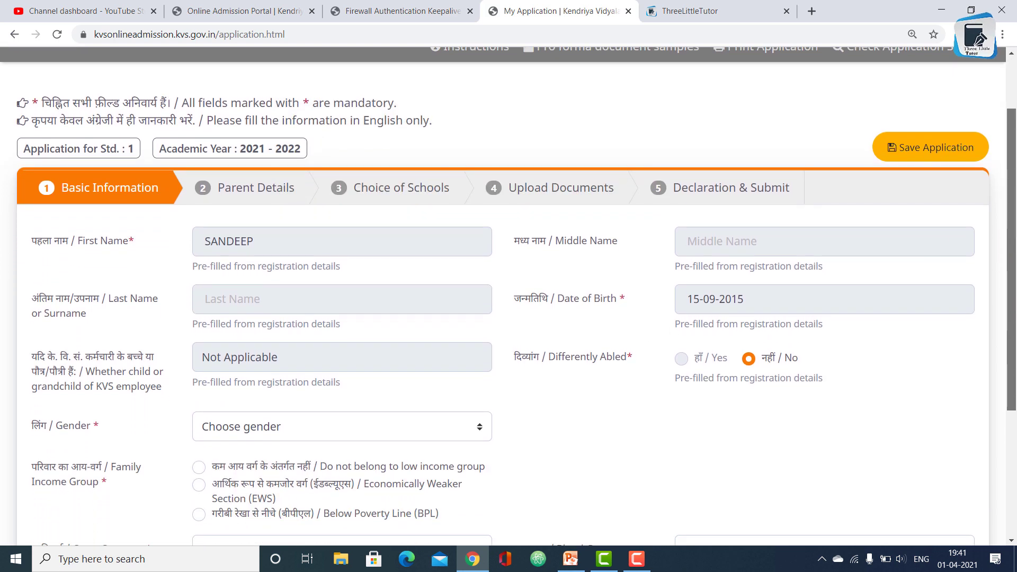
scroll(1011, 313, up, 1)
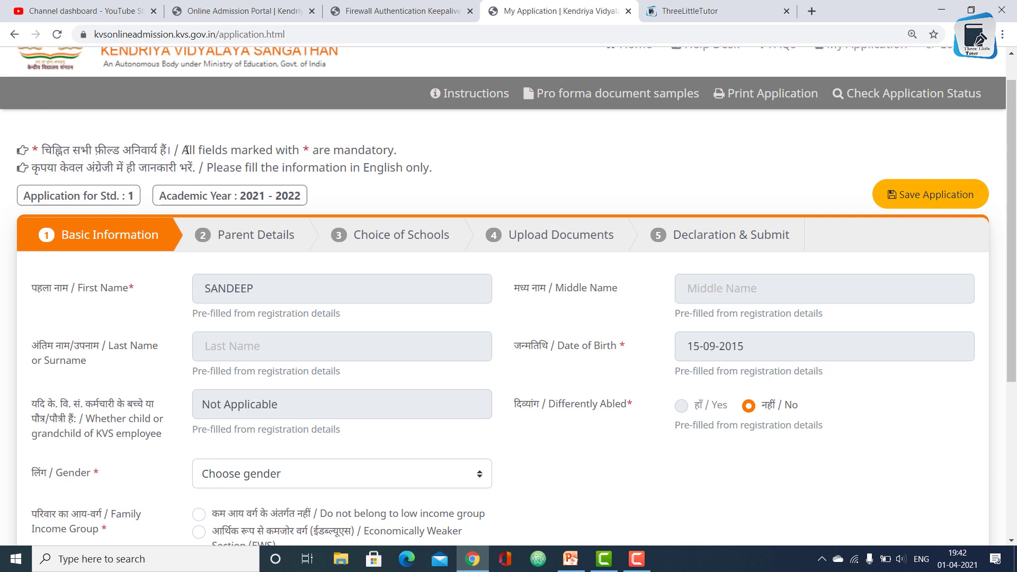
click(414, 155)
click(134, 295)
click(452, 169)
scroll(1011, 292, down, 1)
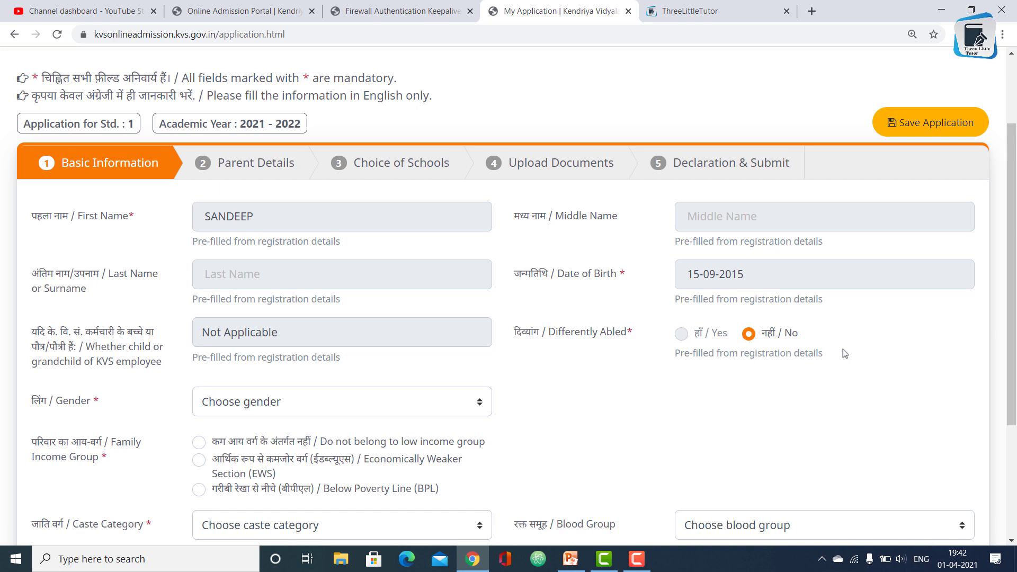
drag(1011, 366, 1015, 467)
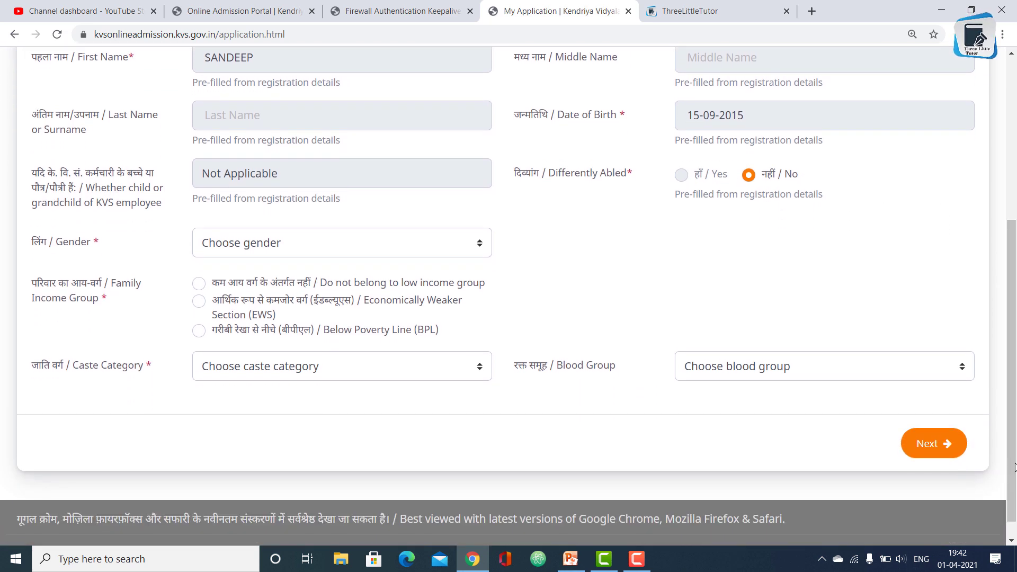
Step: Choose Male as the child's gender, then switch it to Female
click(466, 243)
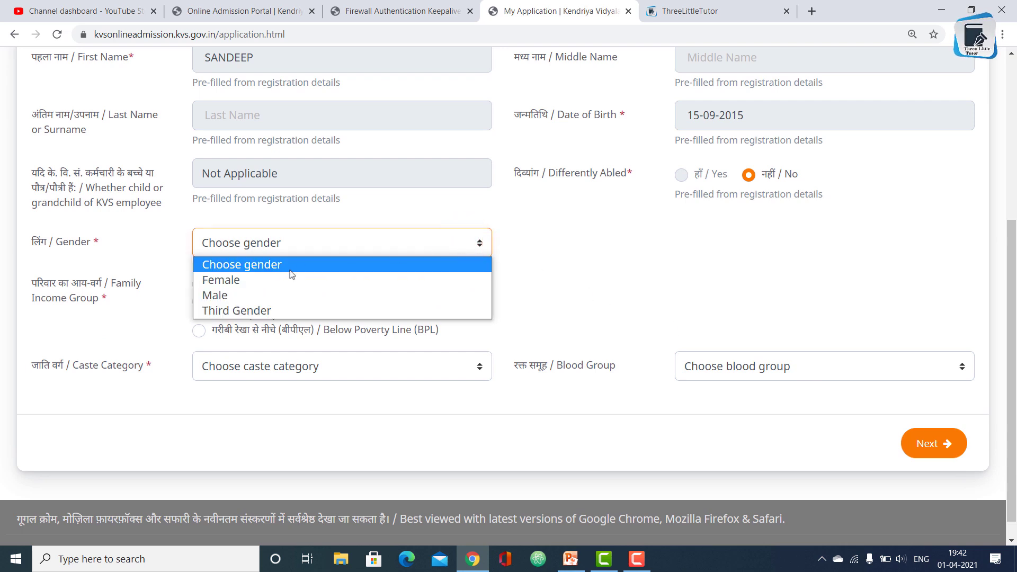
click(236, 296)
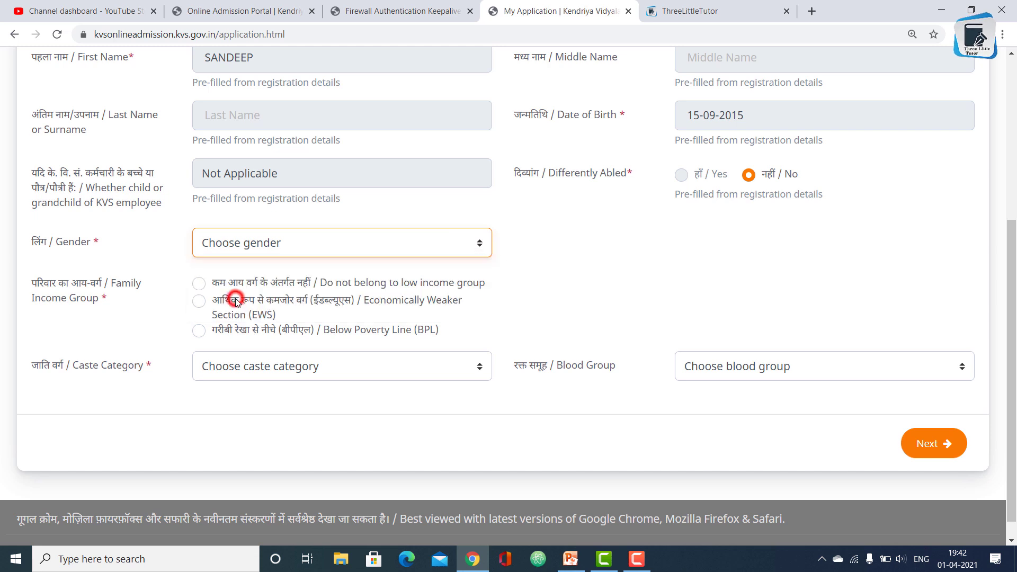
click(660, 269)
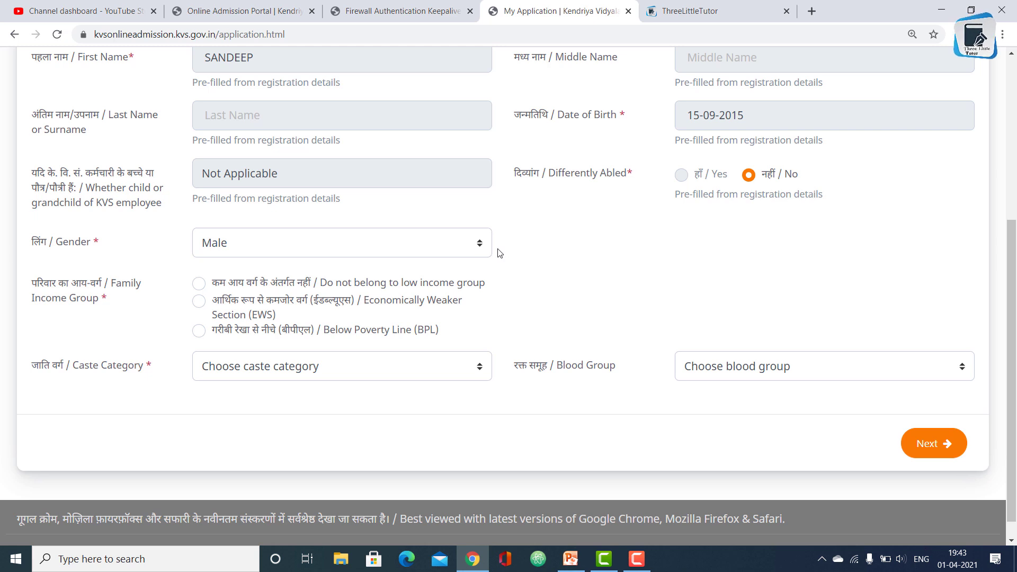
click(477, 242)
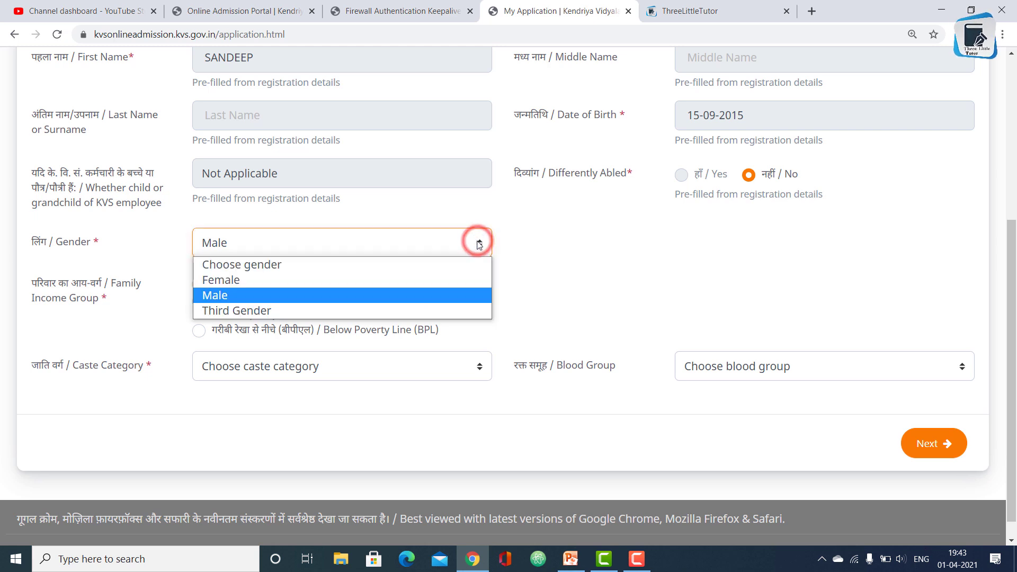
click(274, 279)
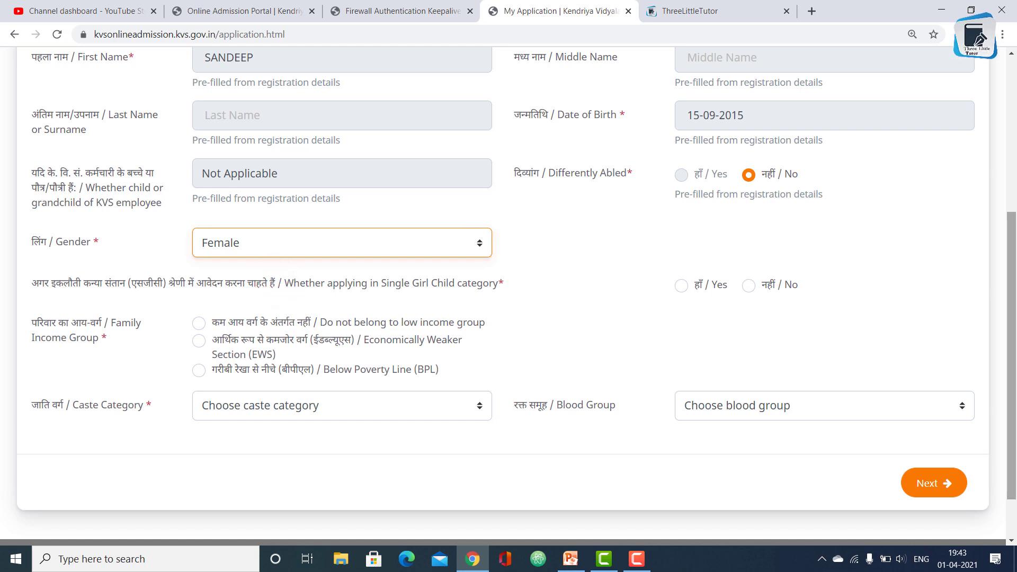
drag(1011, 273, 1011, 286)
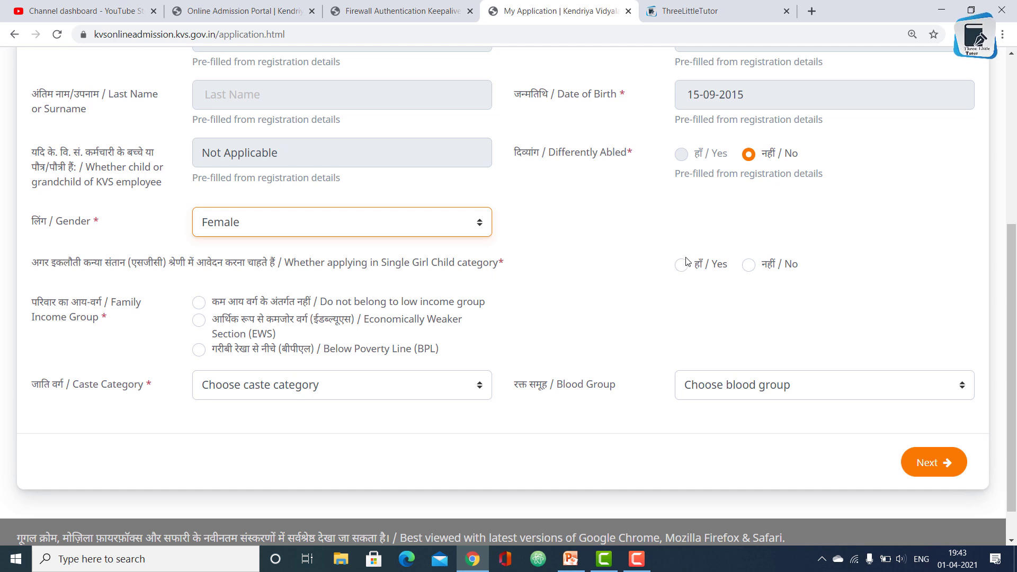
Step: Answer Yes to the Single Girl Child question, then set the gender back to Male
click(664, 264)
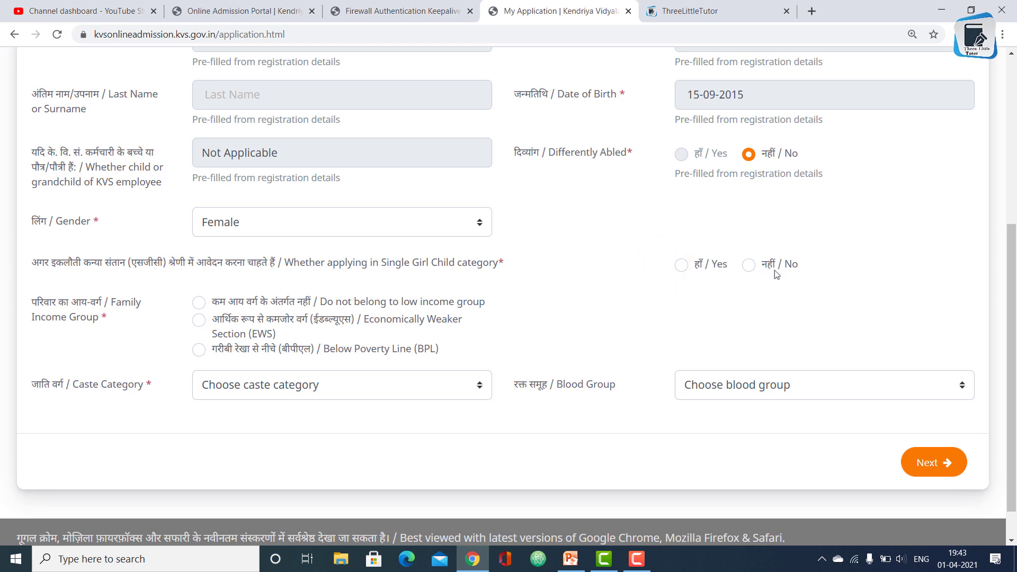
click(815, 274)
click(681, 264)
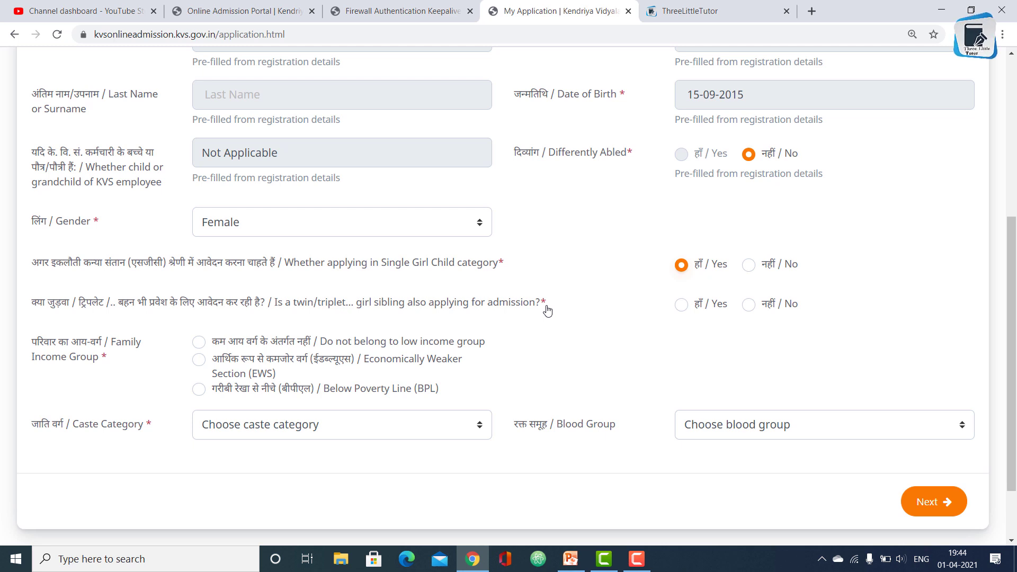
click(665, 317)
click(825, 316)
click(475, 222)
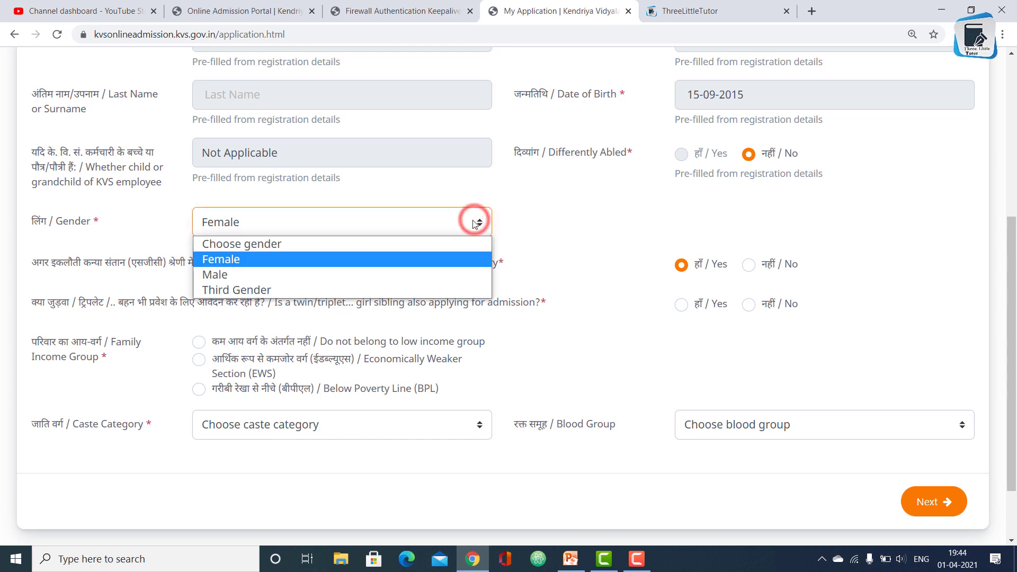
click(322, 272)
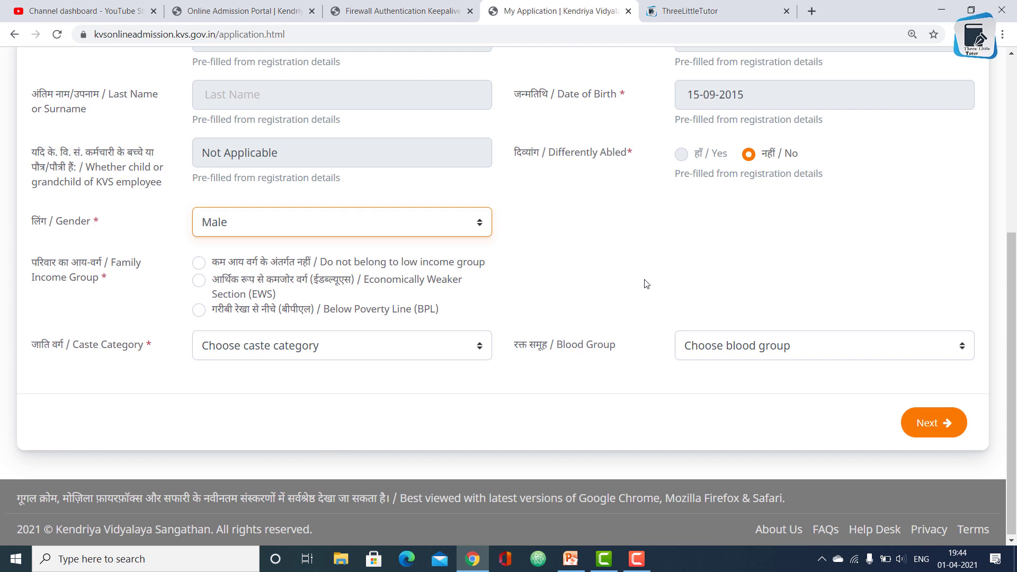
Step: Try the not-low-income option, then select the Economically Weaker Section income group
click(549, 260)
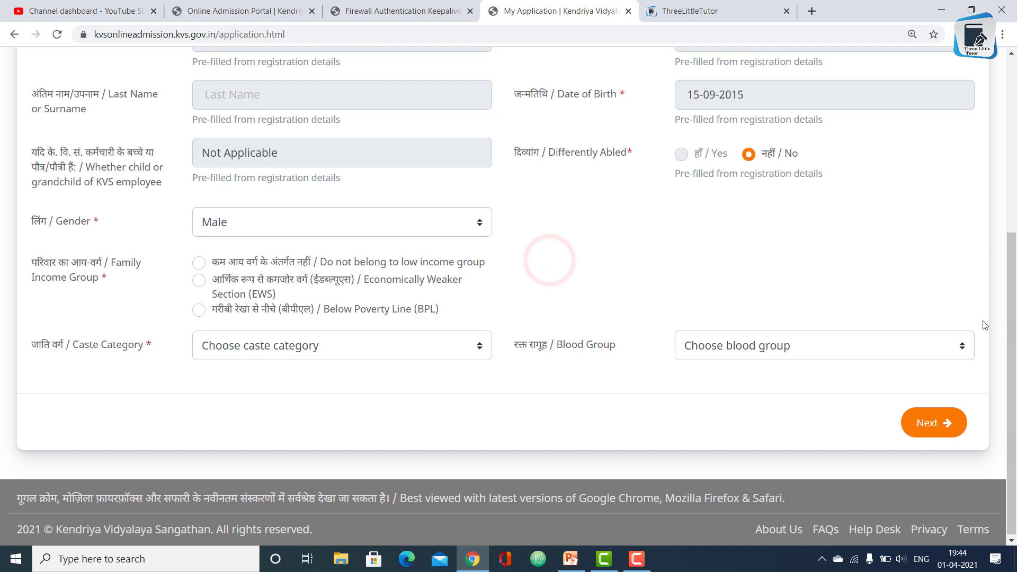
scroll(1004, 324, down, 1)
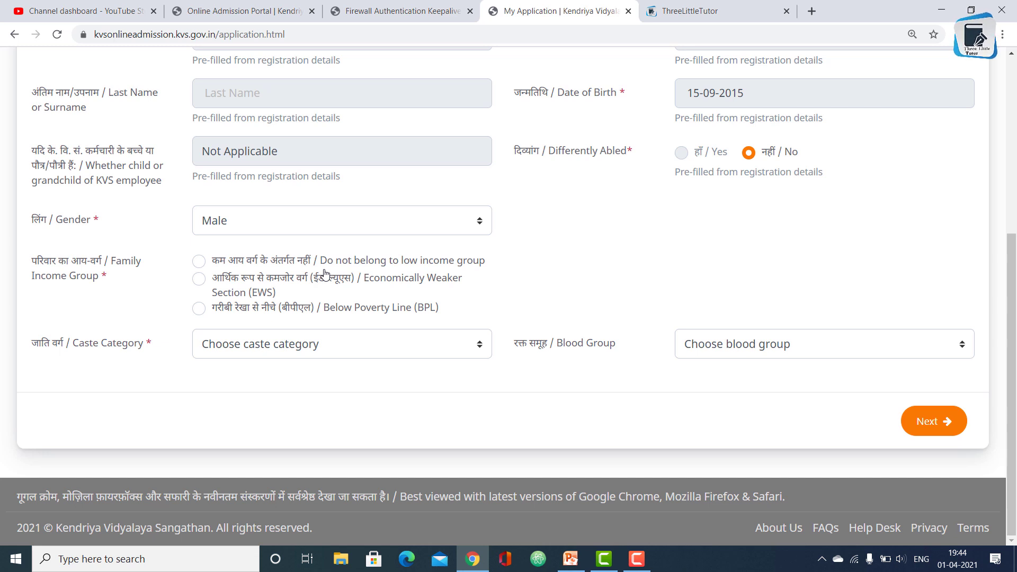
click(176, 264)
click(199, 263)
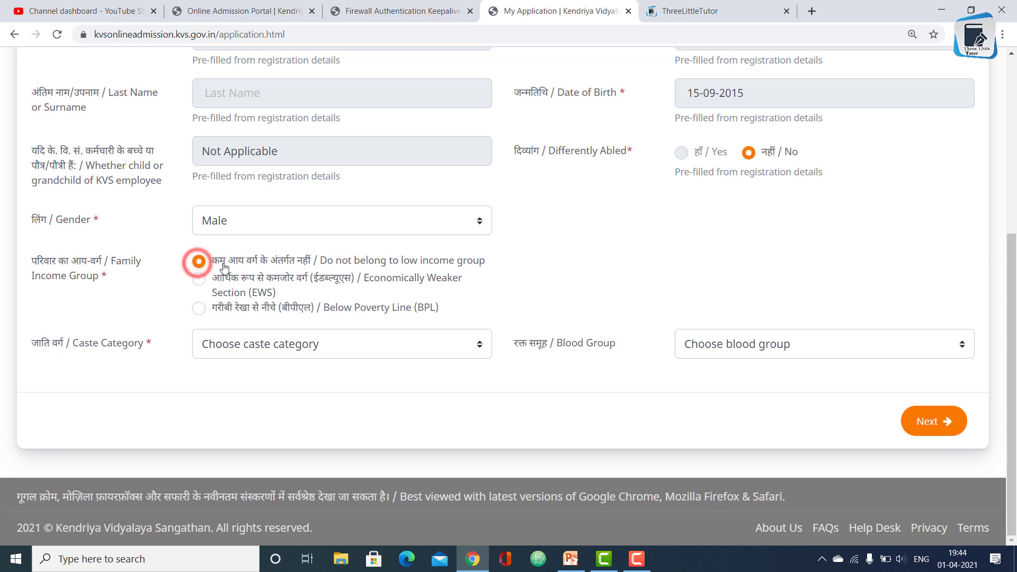
click(519, 265)
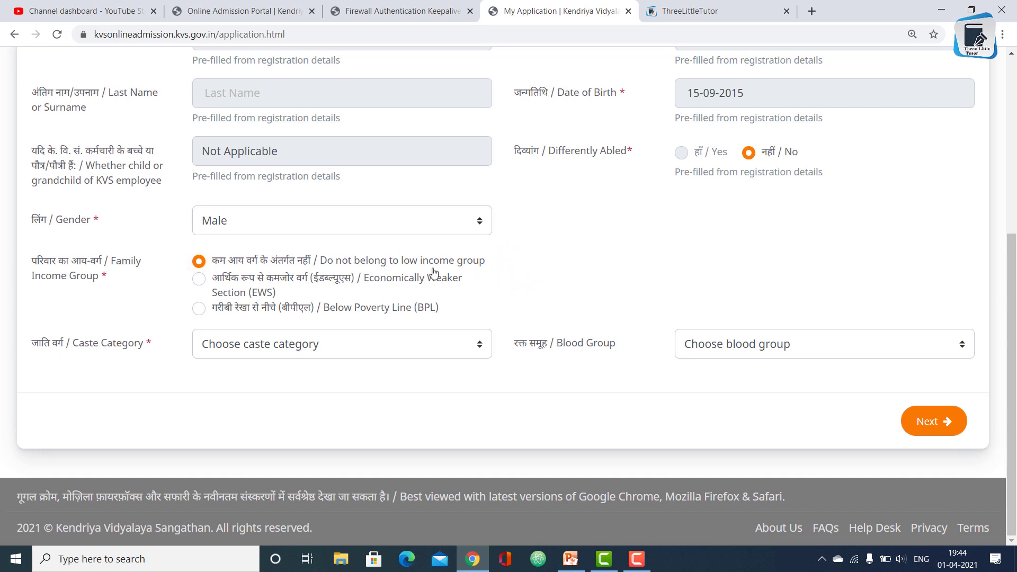
click(195, 281)
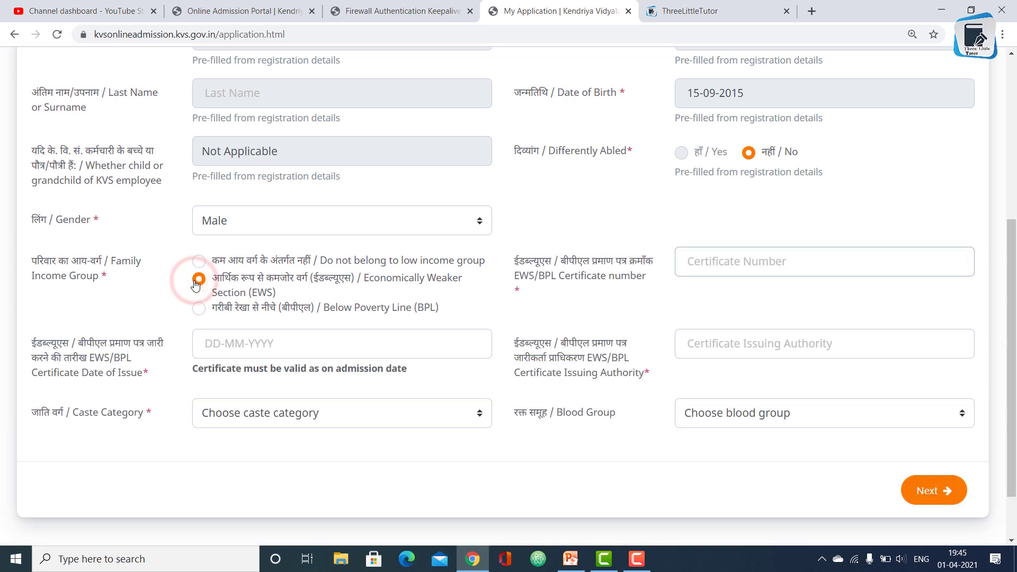
drag(1010, 267, 1014, 299)
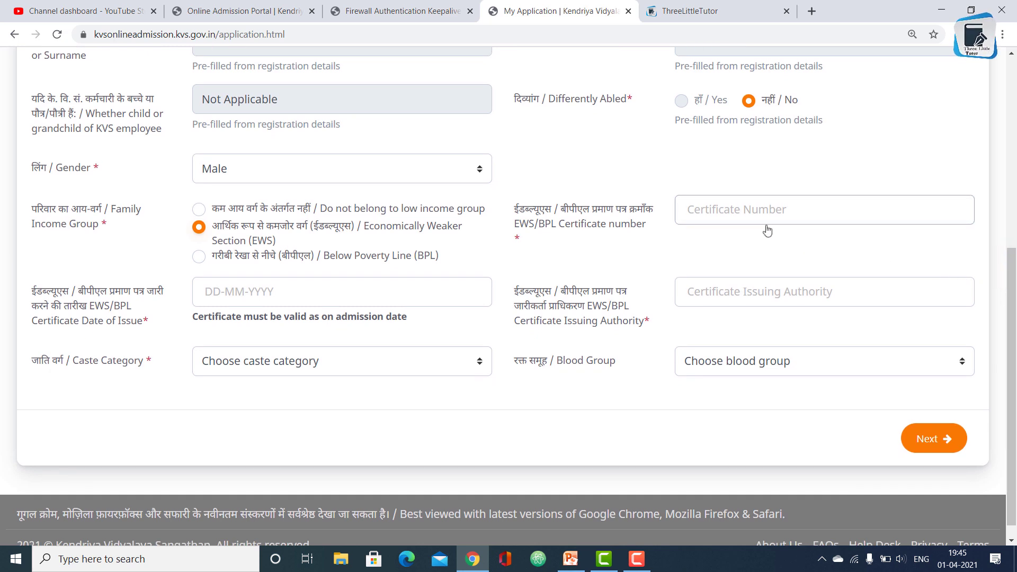
Step: Visit the EWS/BPL certificate fields, try BPL, then choose 'Do not belong to low income group'
click(745, 219)
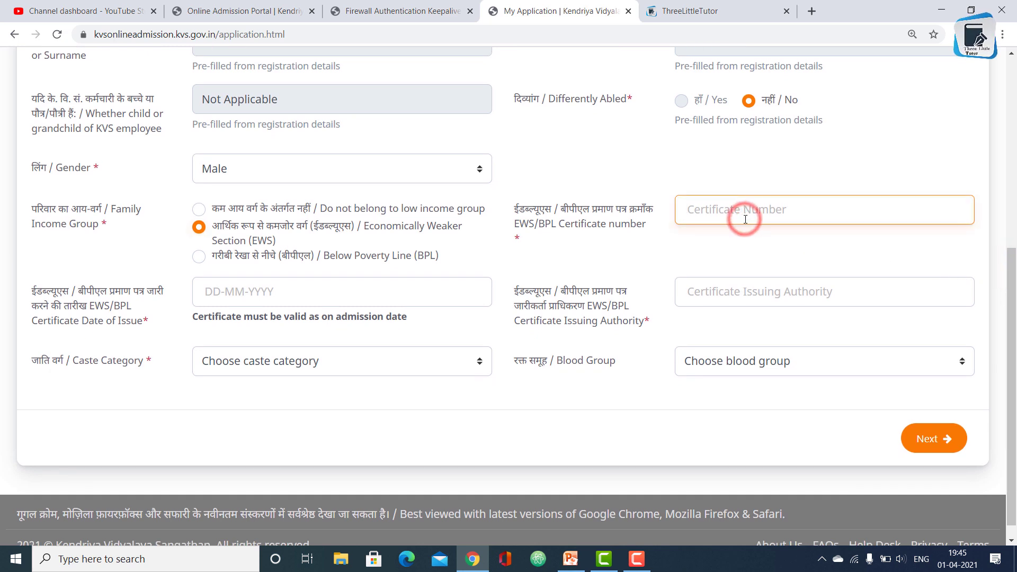
click(338, 301)
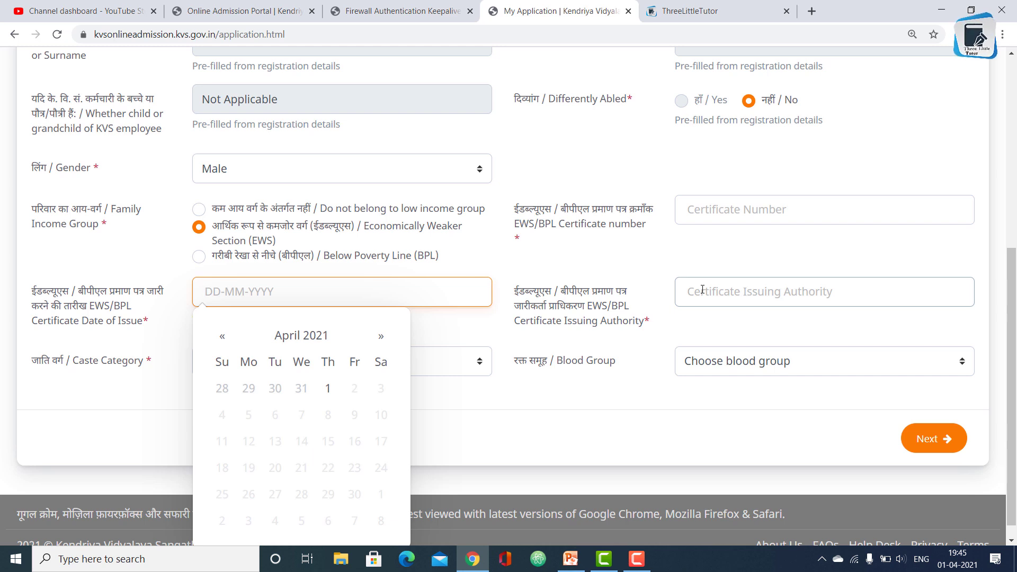
click(702, 290)
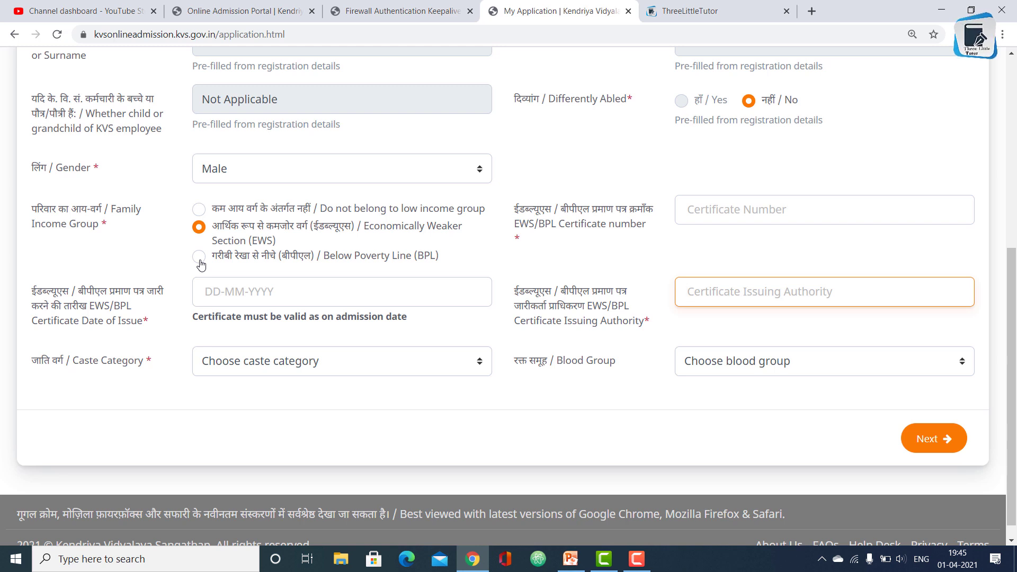
click(199, 257)
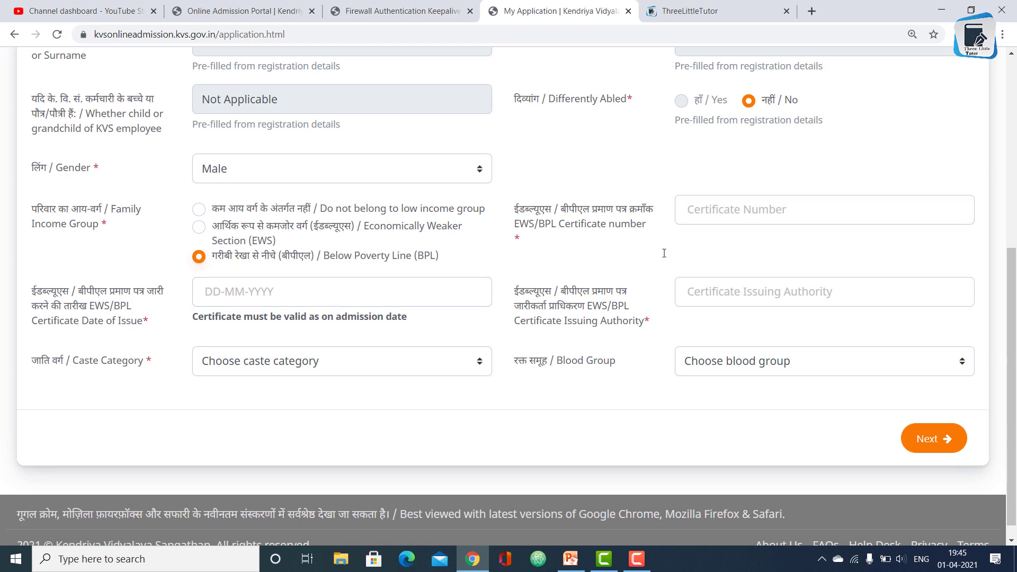
click(715, 216)
click(313, 310)
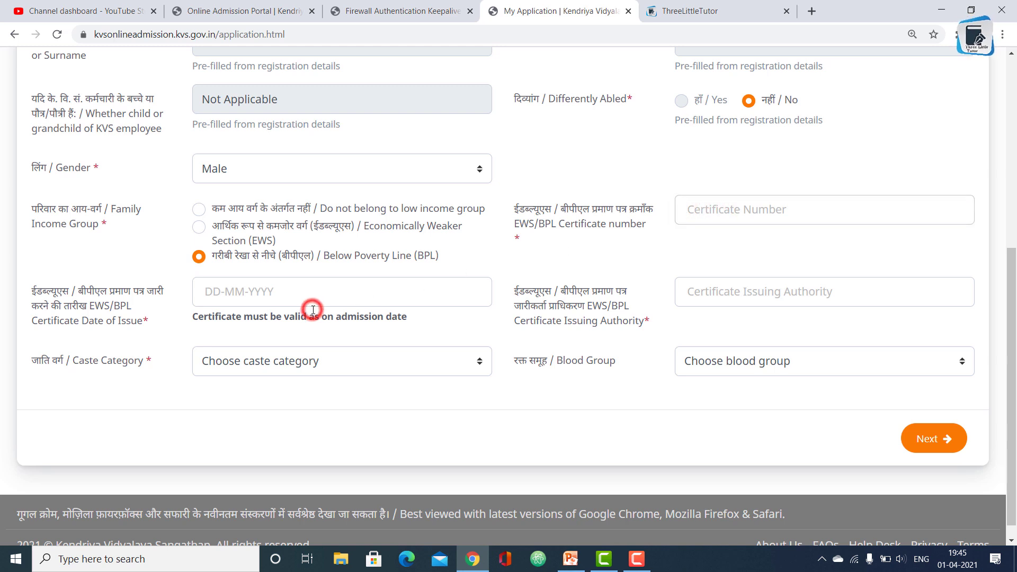
click(730, 300)
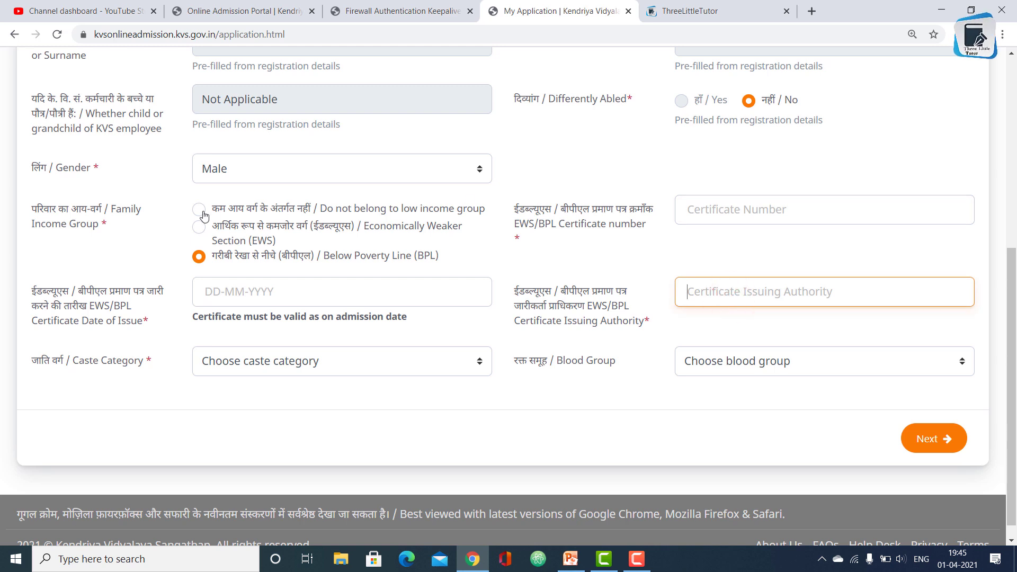
click(203, 211)
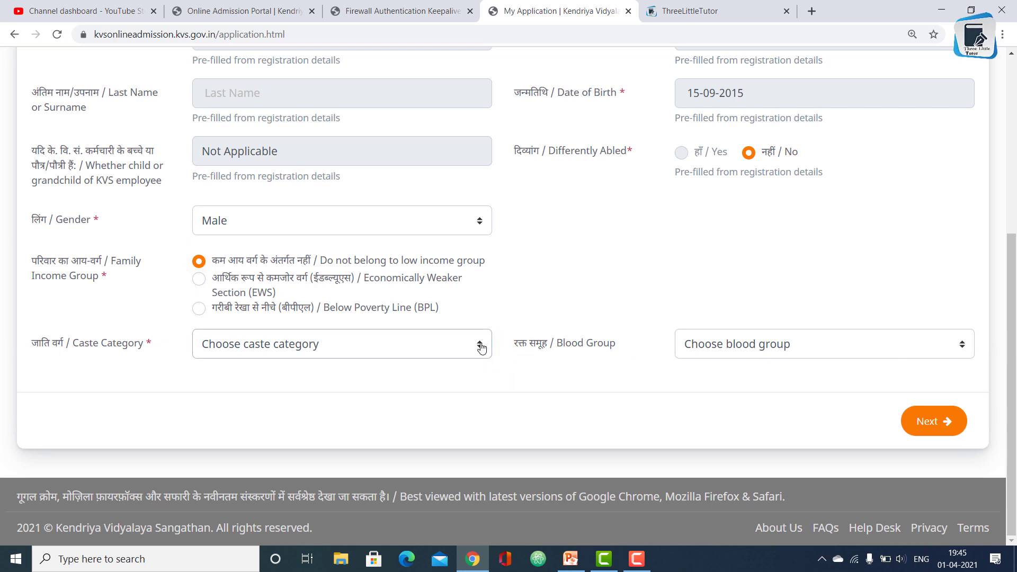
Step: Pick SC from the Caste Category list using the arrow keys
click(481, 347)
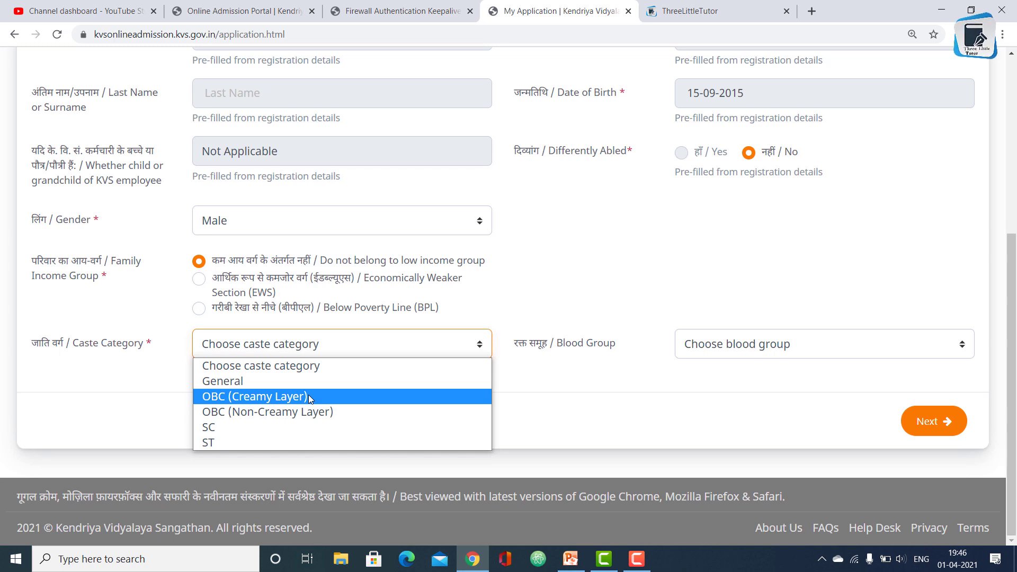
key(Down)
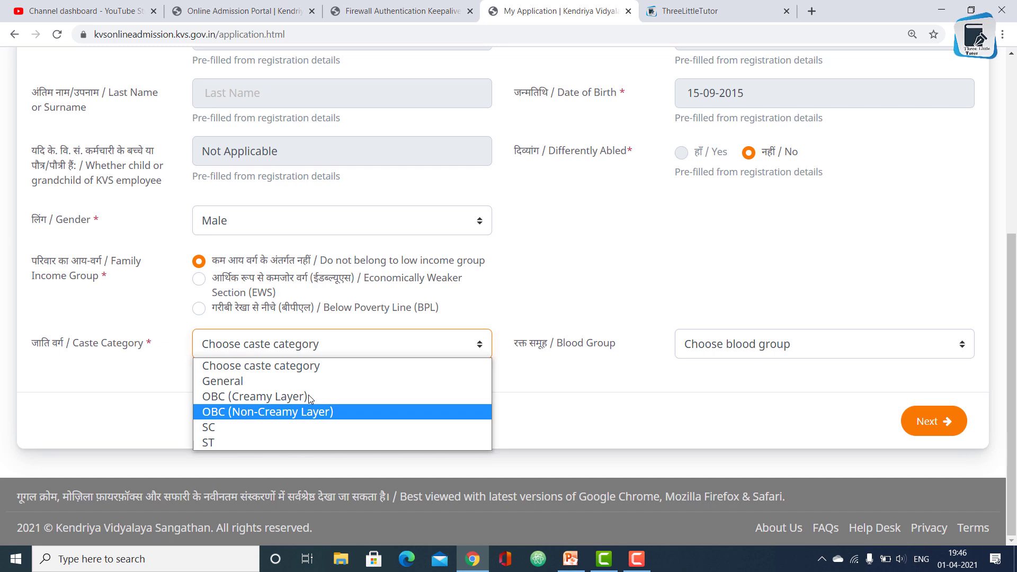
key(Down)
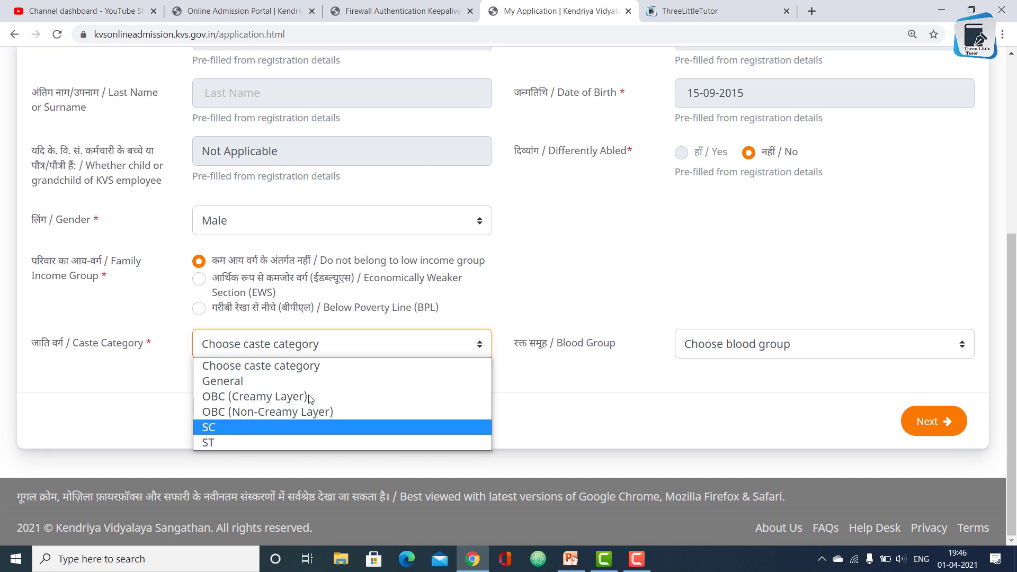
key(Down)
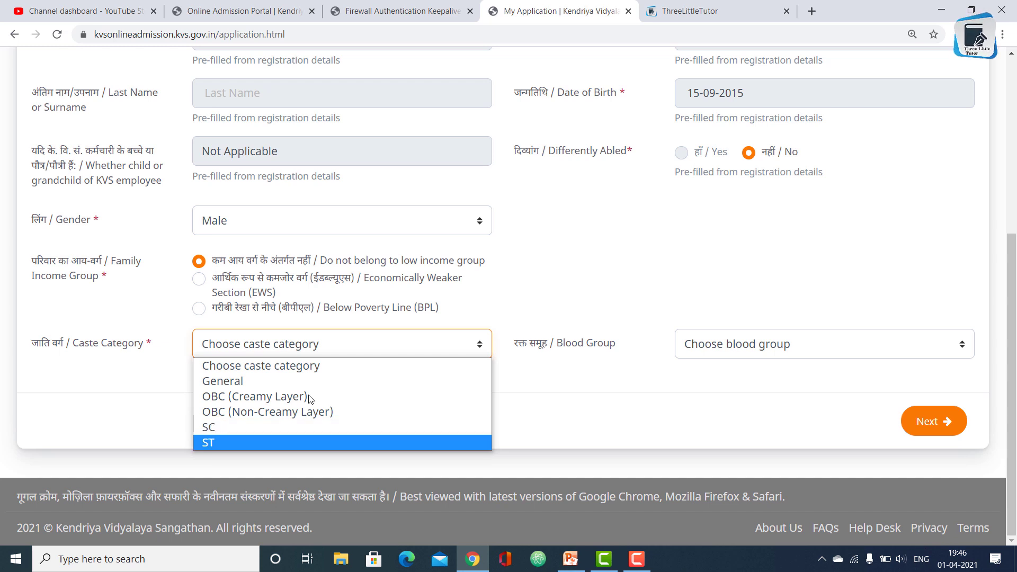
key(Up)
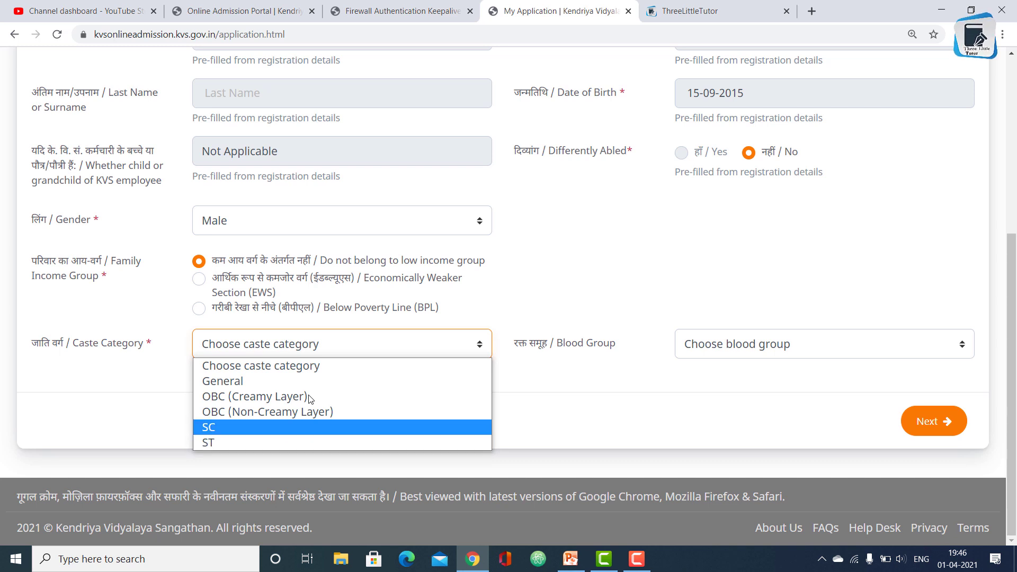
click(290, 429)
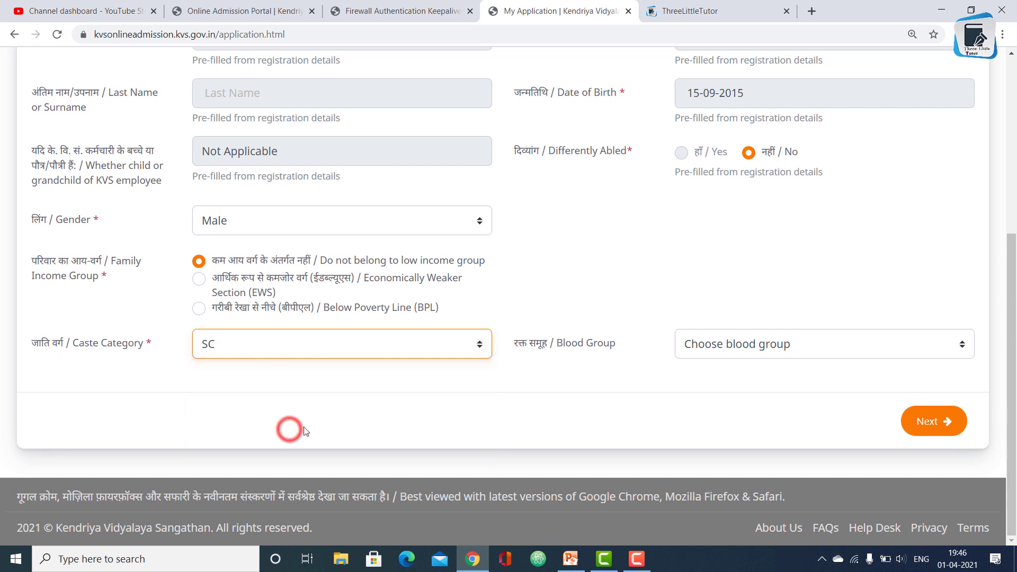
click(529, 389)
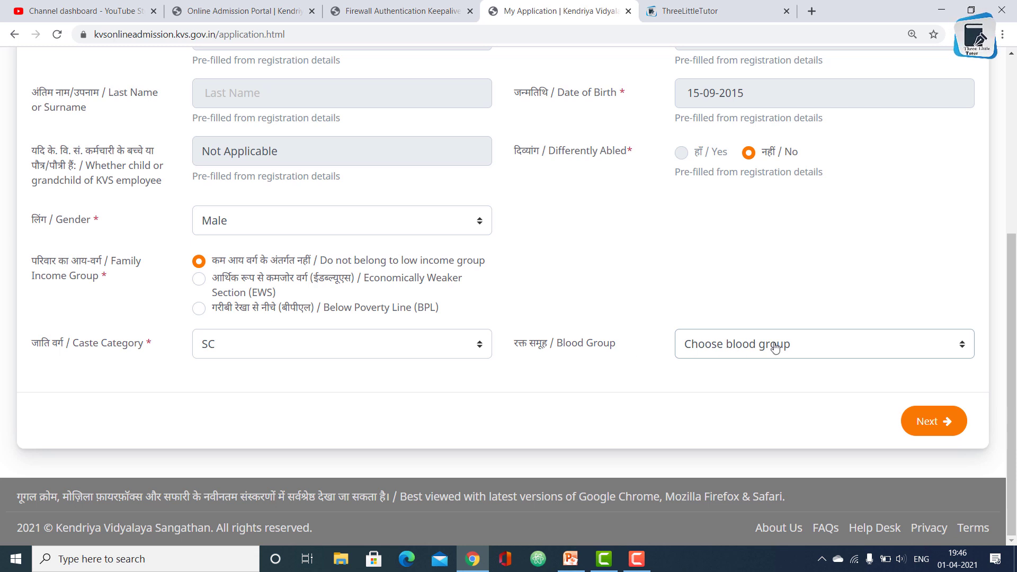
Step: Choose AB +ve as the blood group and continue to Parent Details
click(959, 345)
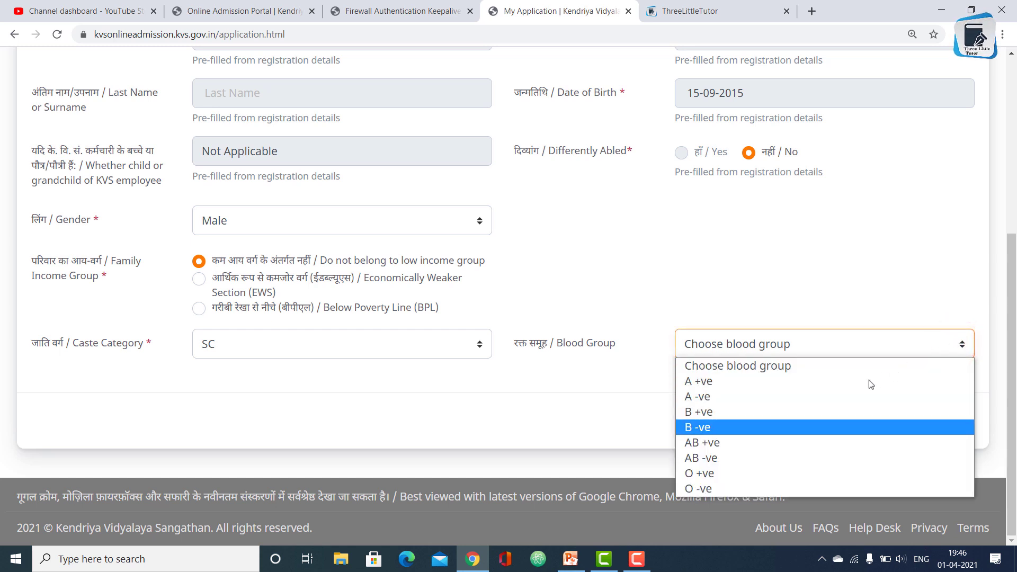
click(720, 443)
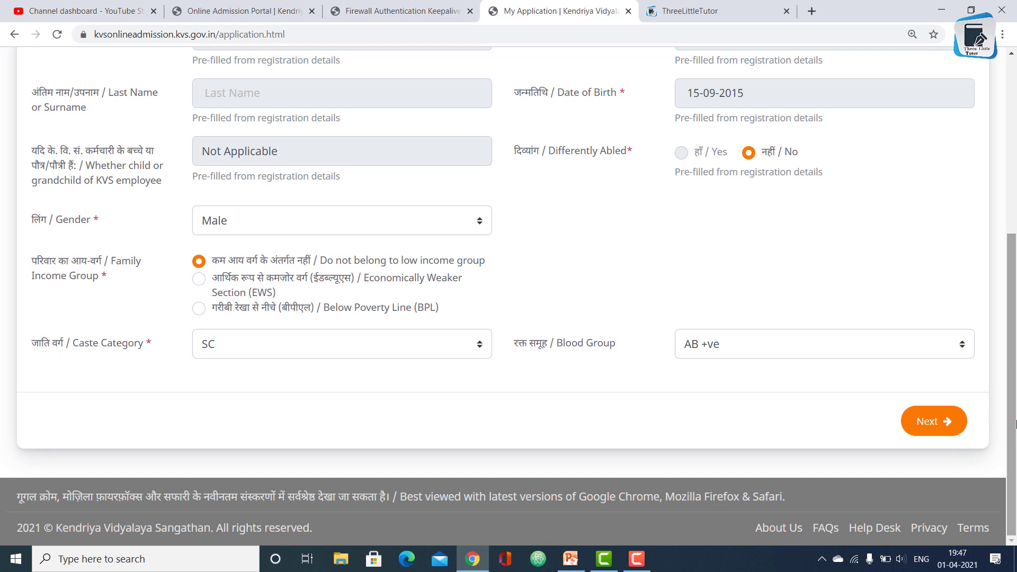
click(951, 428)
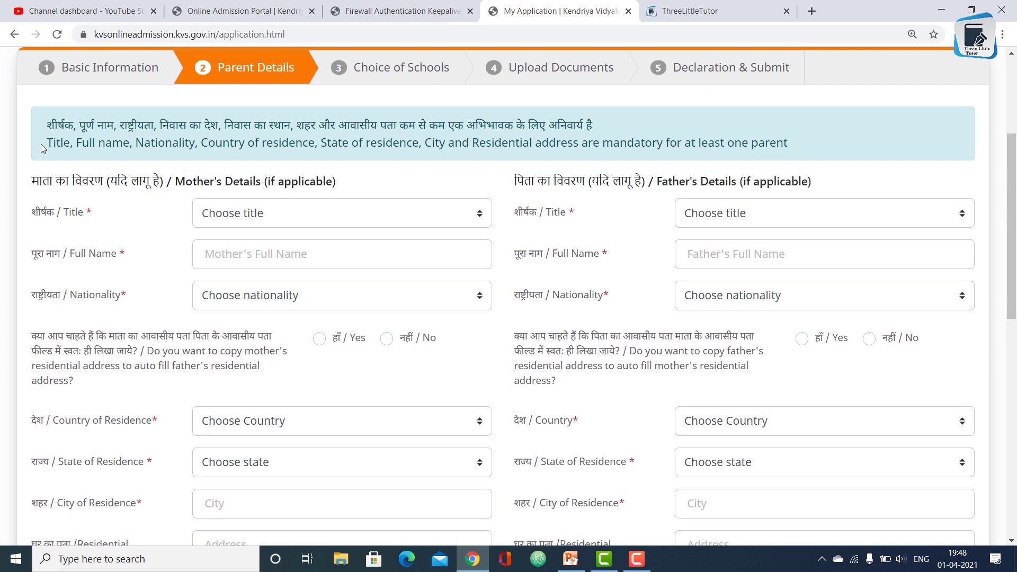
Step: Set the mother's title to Mrs. from the Title list
click(471, 215)
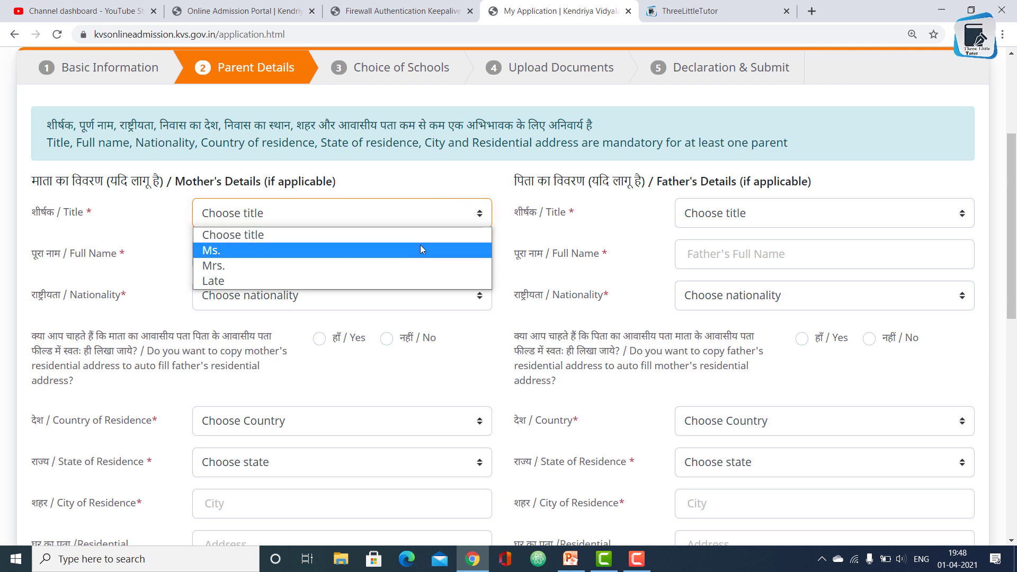
key(Down)
key(Down)
key(Up)
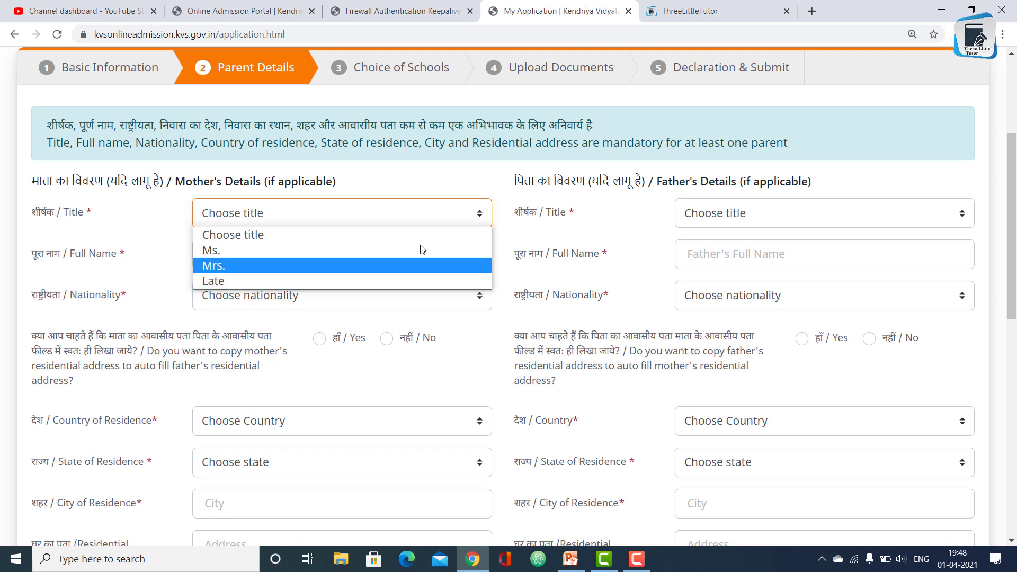
key(Down)
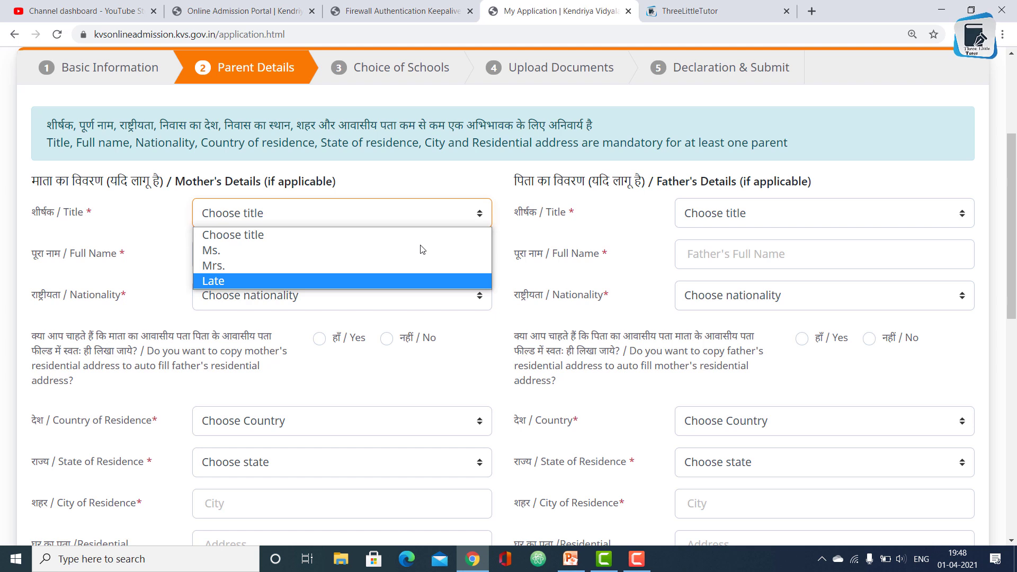
key(Down)
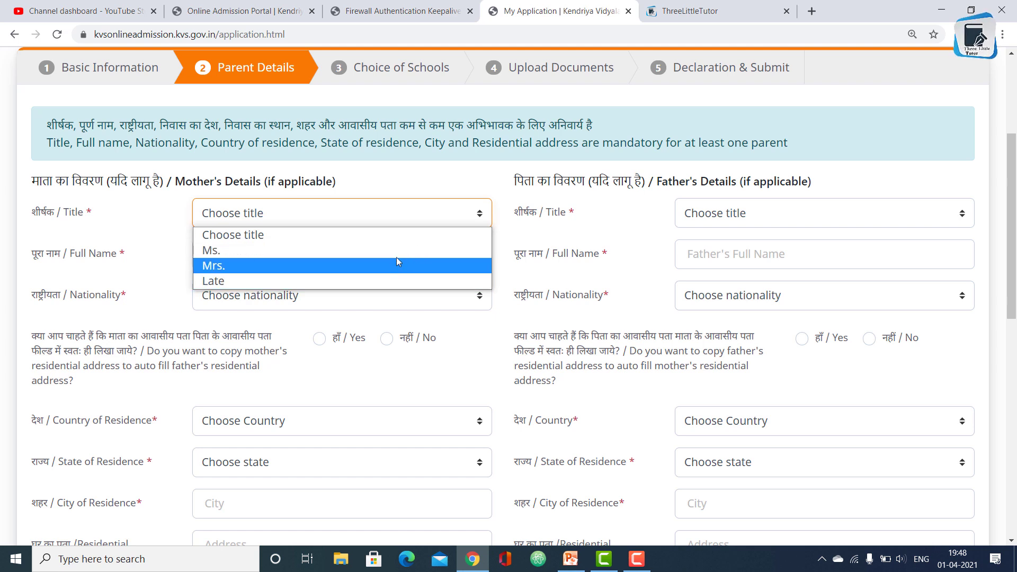
click(390, 263)
Step: Enter the mother's full name, correcting a mistyped letter
click(367, 248)
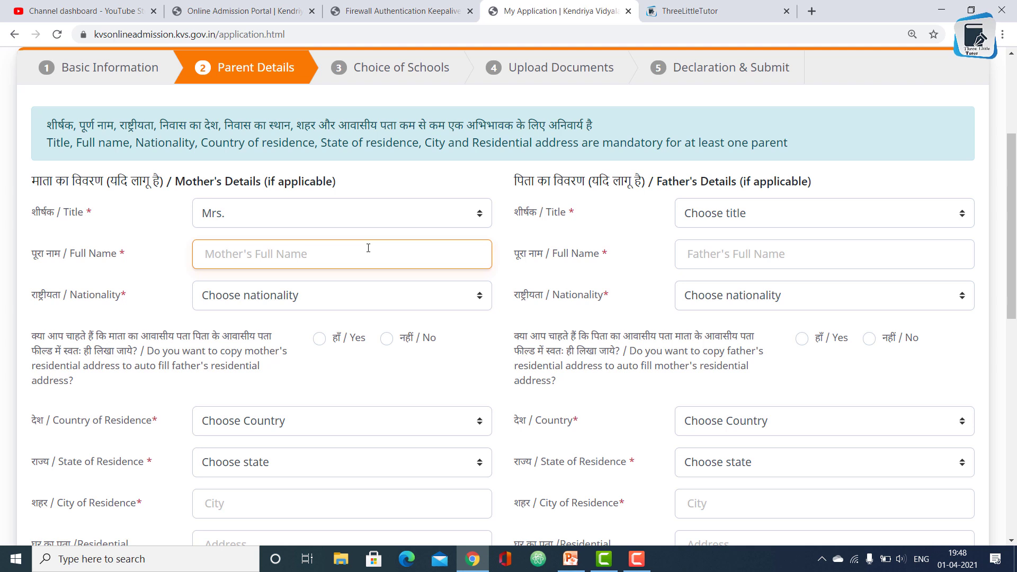
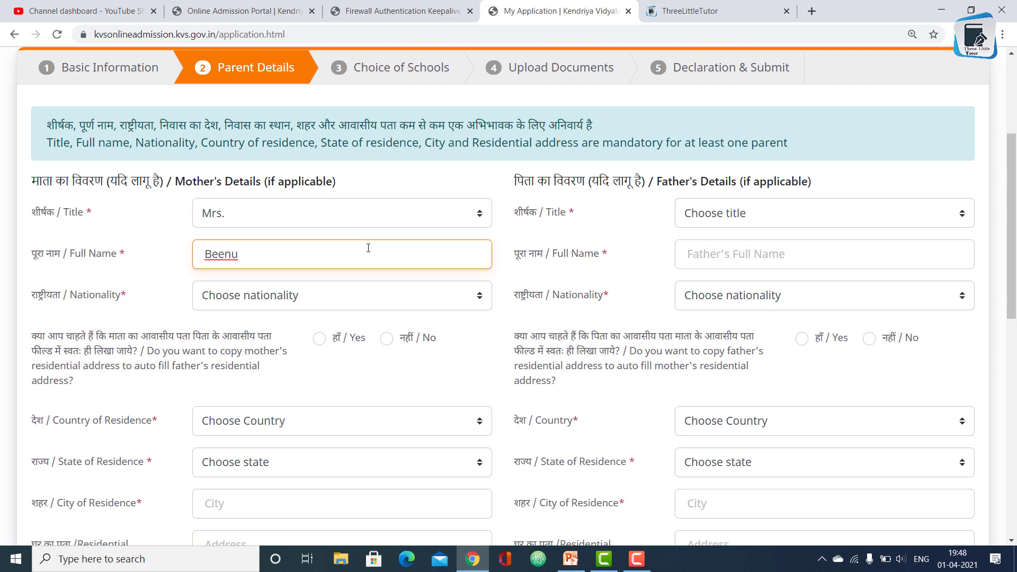
Step: Select Indian as the mother's nationality and choose Yes to copy her address to the father
click(182, 289)
click(476, 298)
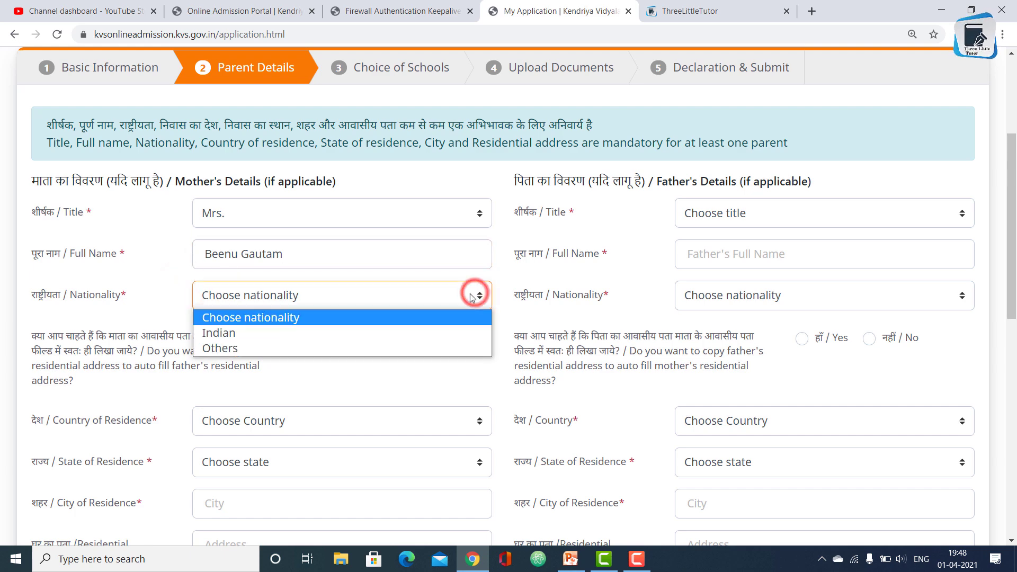
click(299, 330)
drag(1011, 255, 1013, 341)
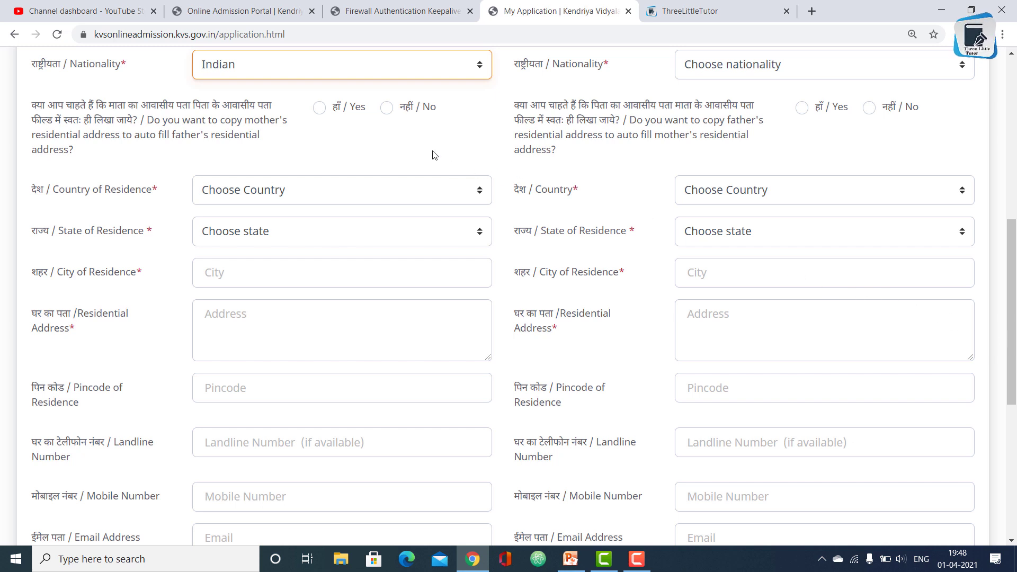
click(317, 123)
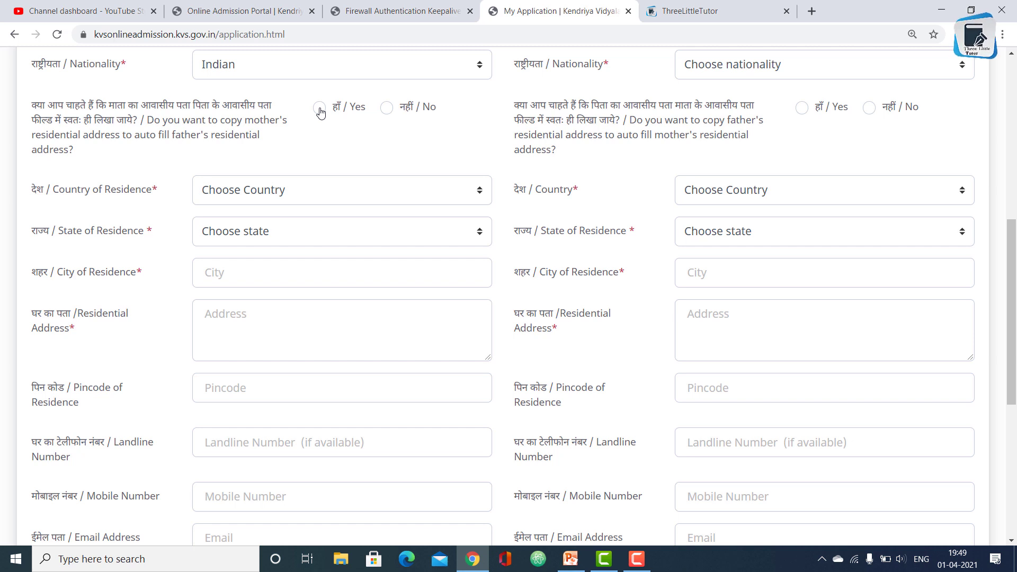
click(320, 109)
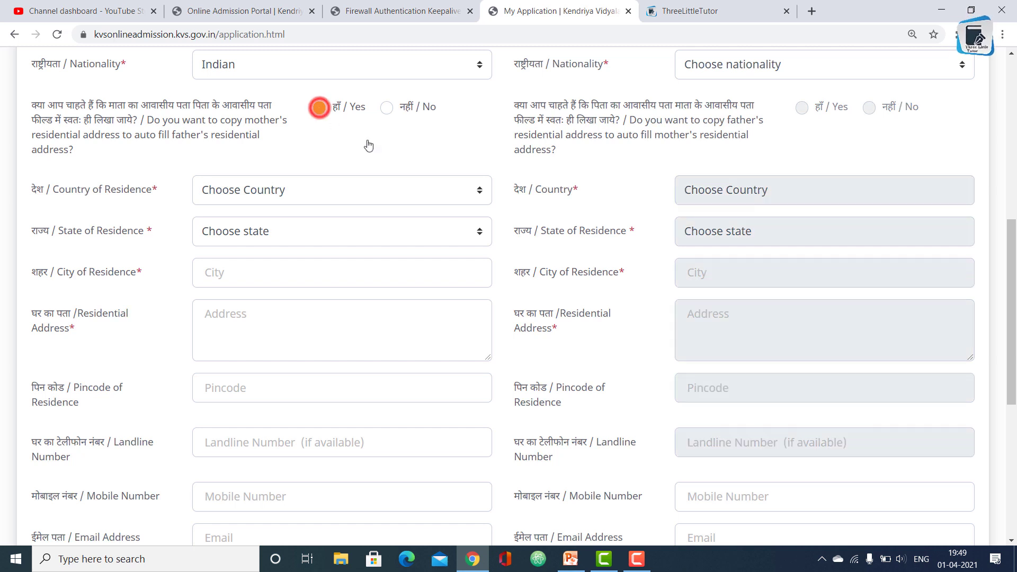
Step: Set the mother's country of residence to India and state to Uttar Pradesh
click(472, 197)
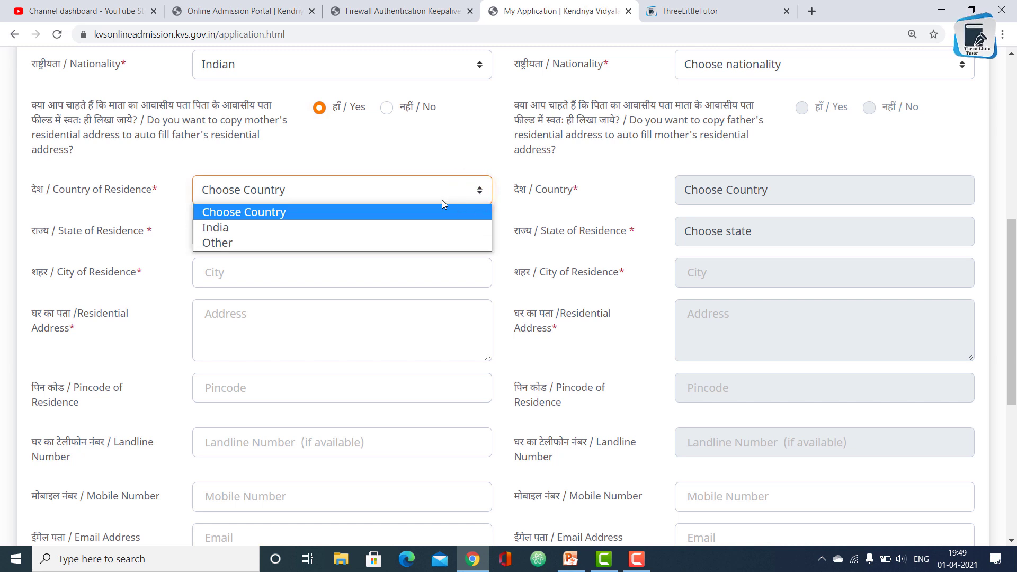
click(407, 229)
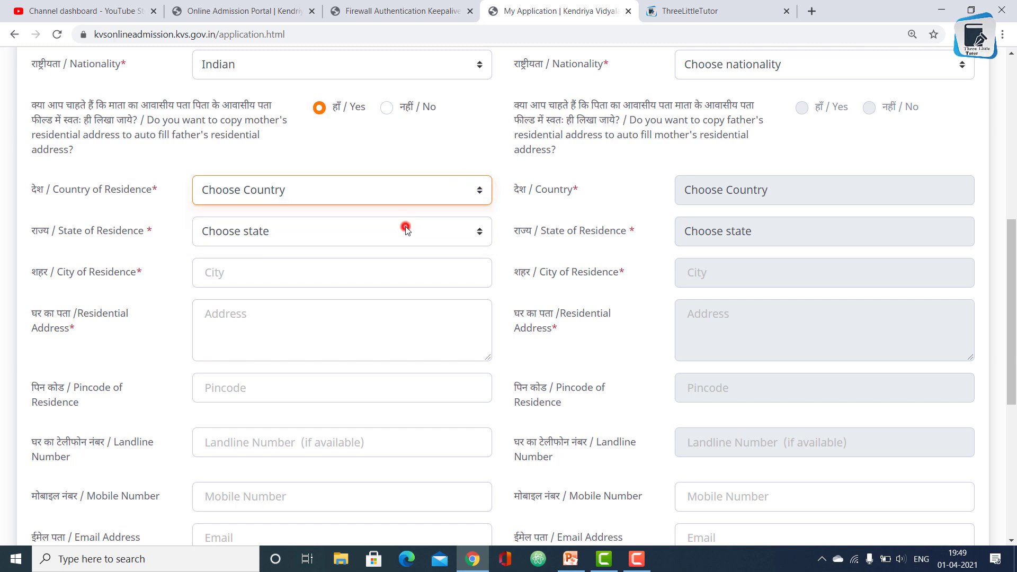
click(478, 230)
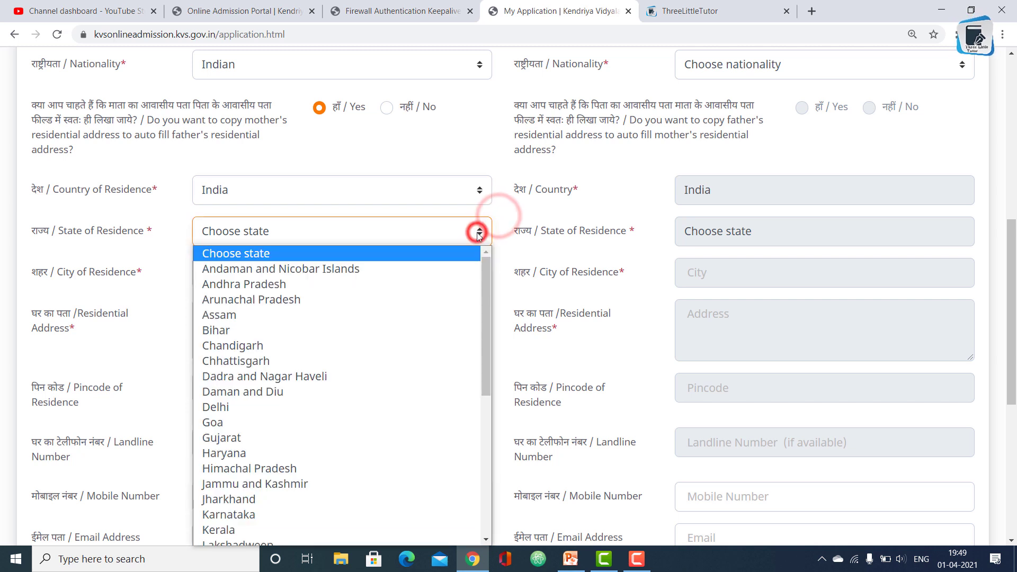
click(487, 277)
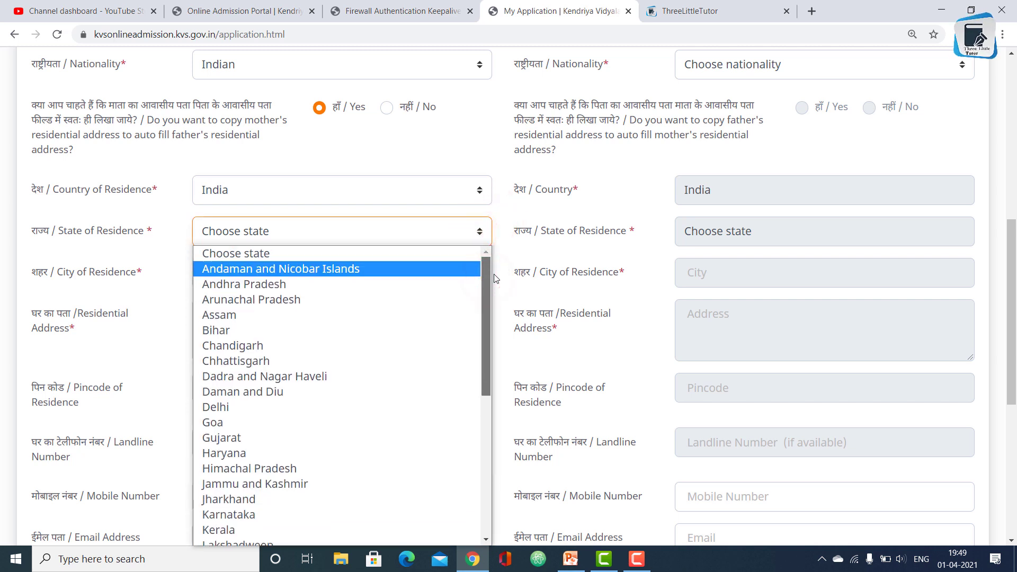
scroll(493, 419, down, 5)
scroll(492, 418, up, 6)
drag(487, 379, 444, 524)
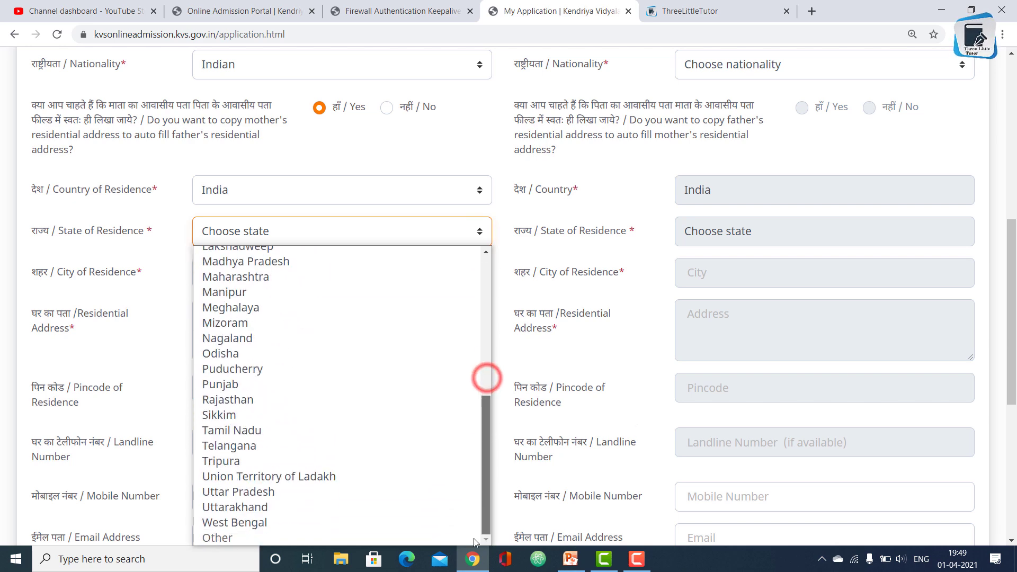
click(324, 491)
click(505, 247)
Step: Enter the mother's city, street address and pincode
scroll(506, 212, down, 1)
click(332, 212)
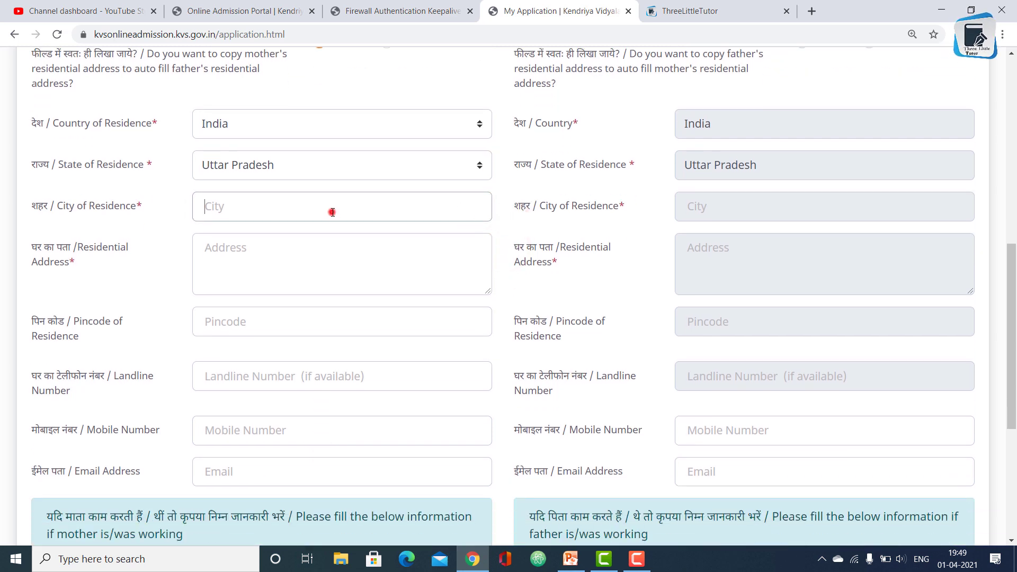
text(p)
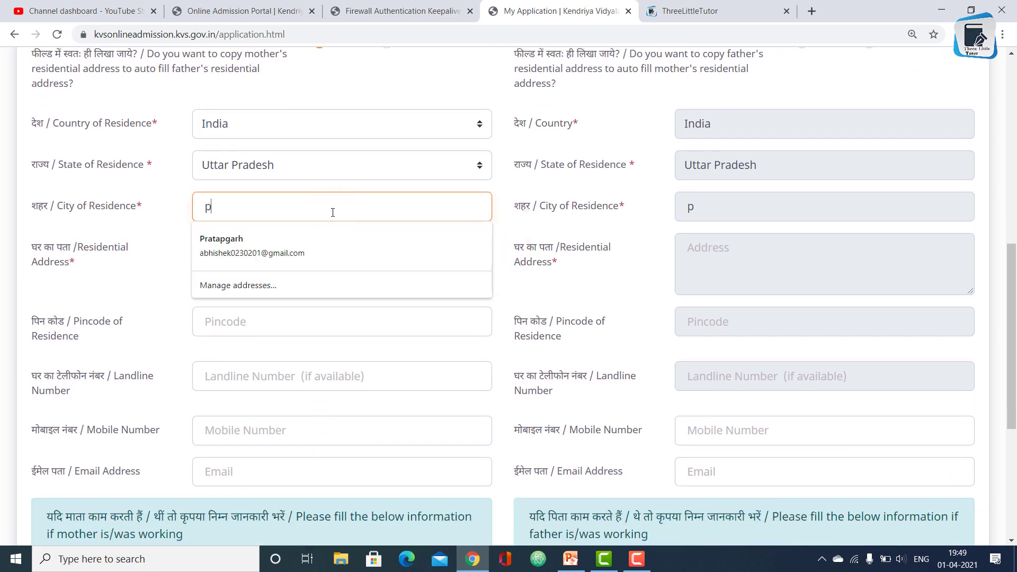
text(raya)
text(graj)
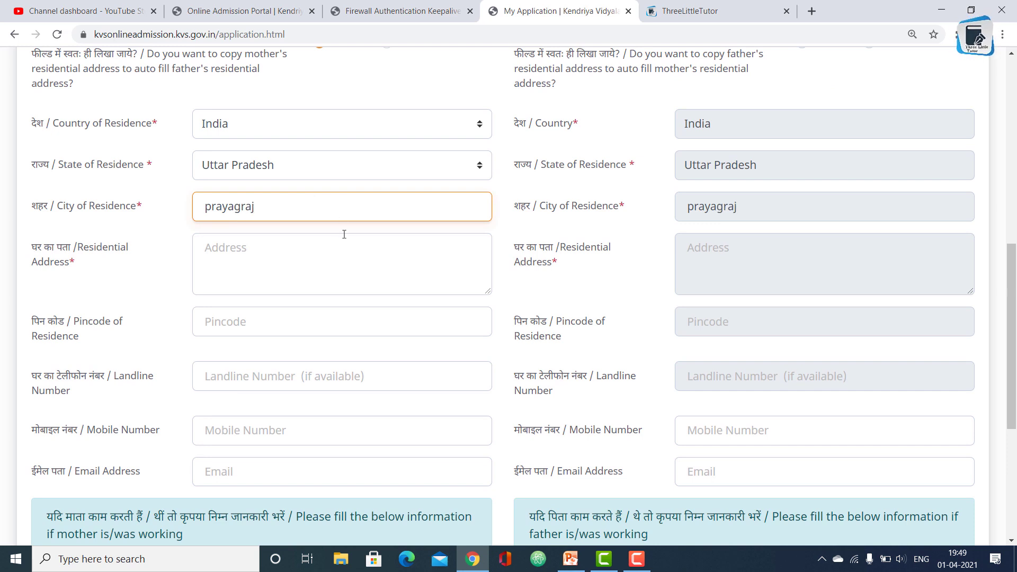
click(365, 275)
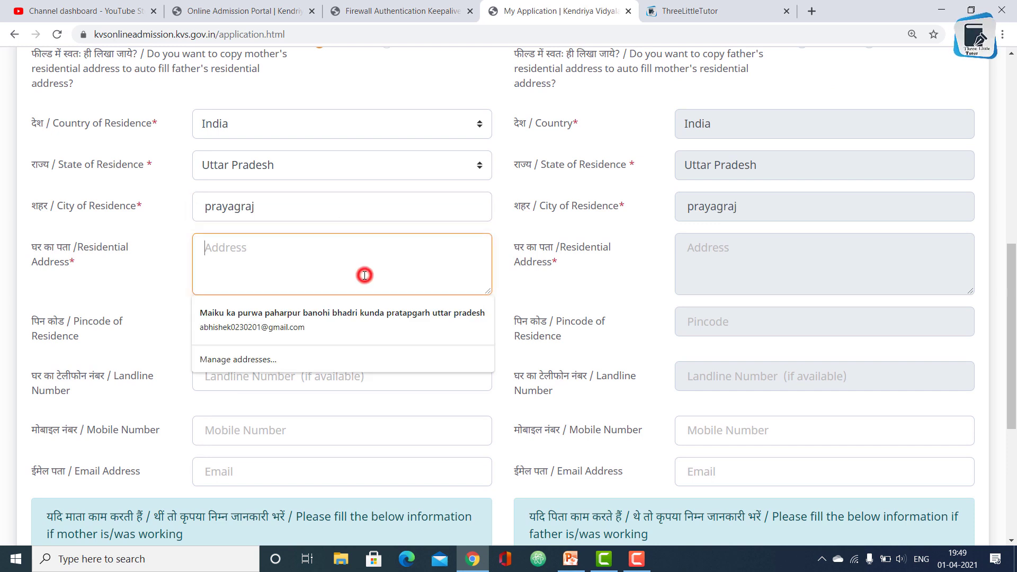
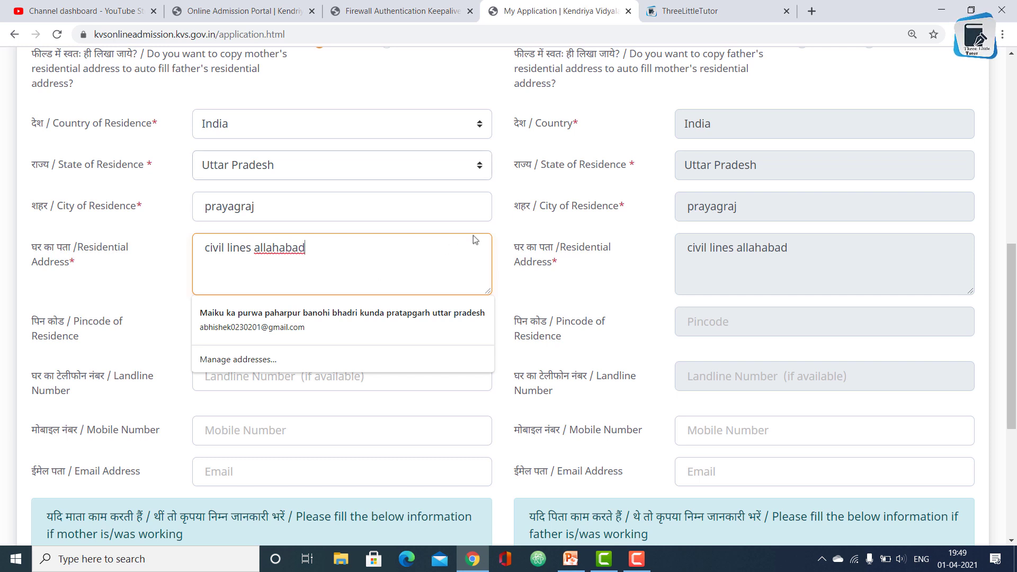
click(495, 226)
scroll(401, 251, down, 1)
click(397, 253)
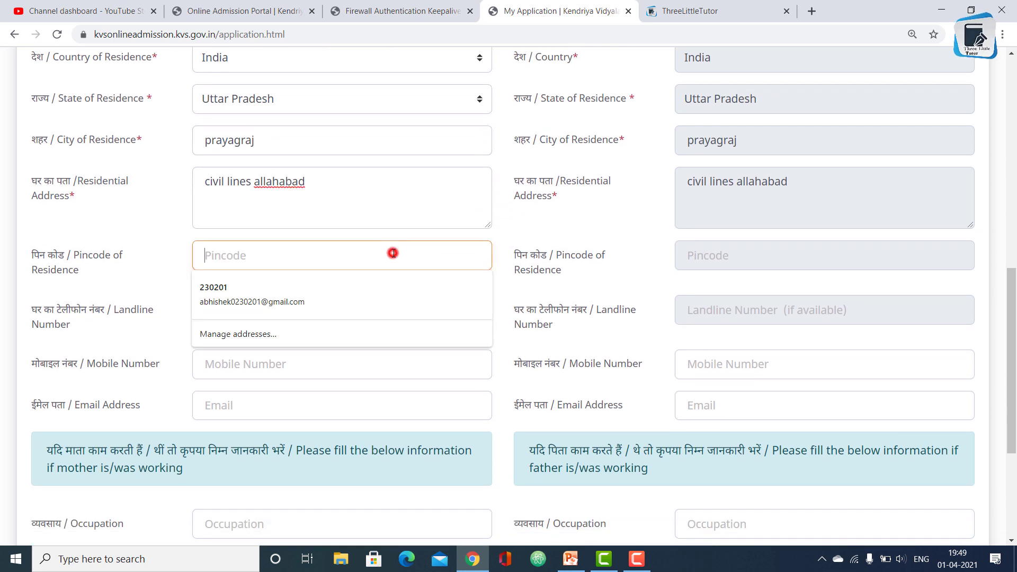
key(Down)
key(Down)
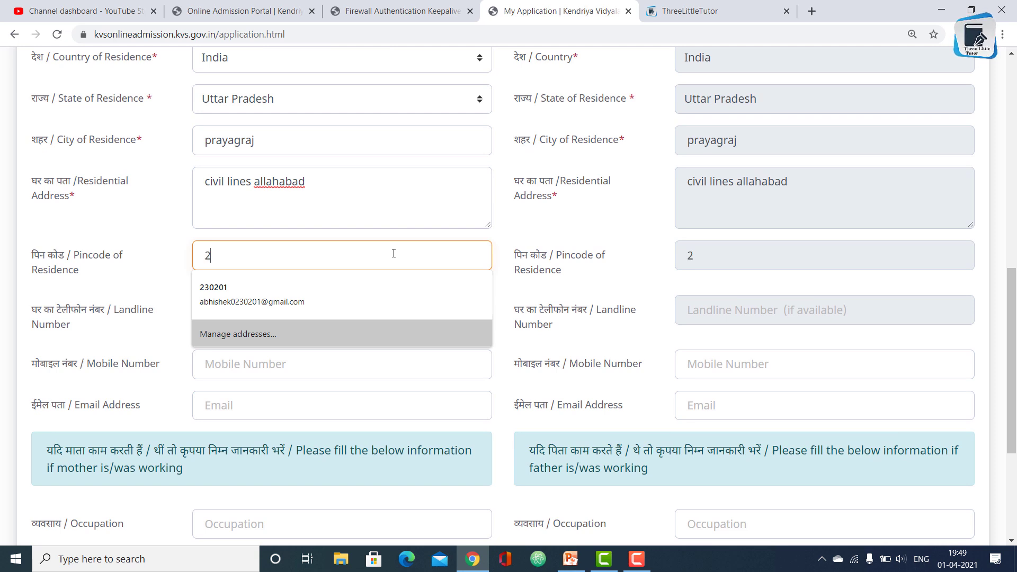
text(230306)
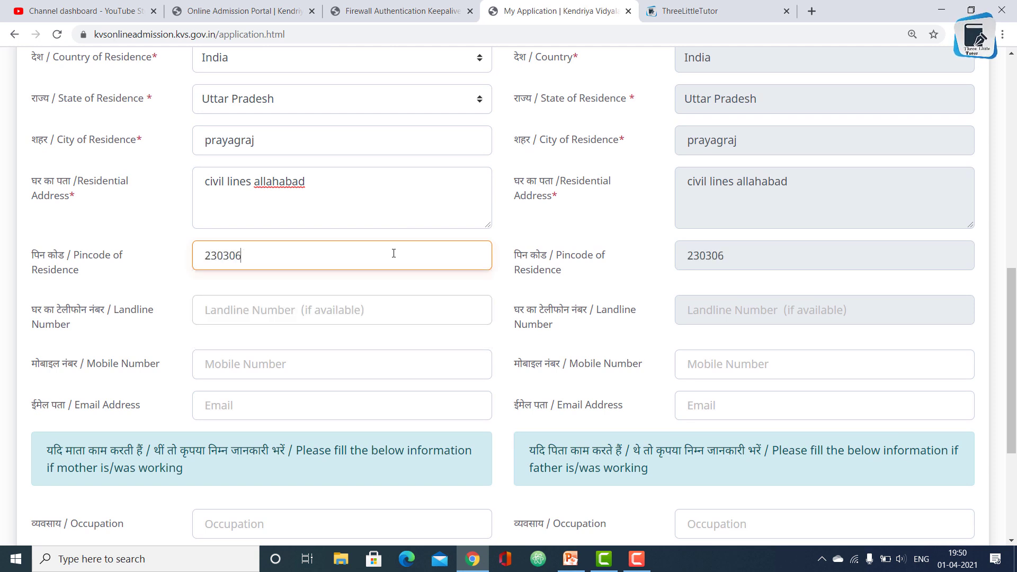
click(457, 284)
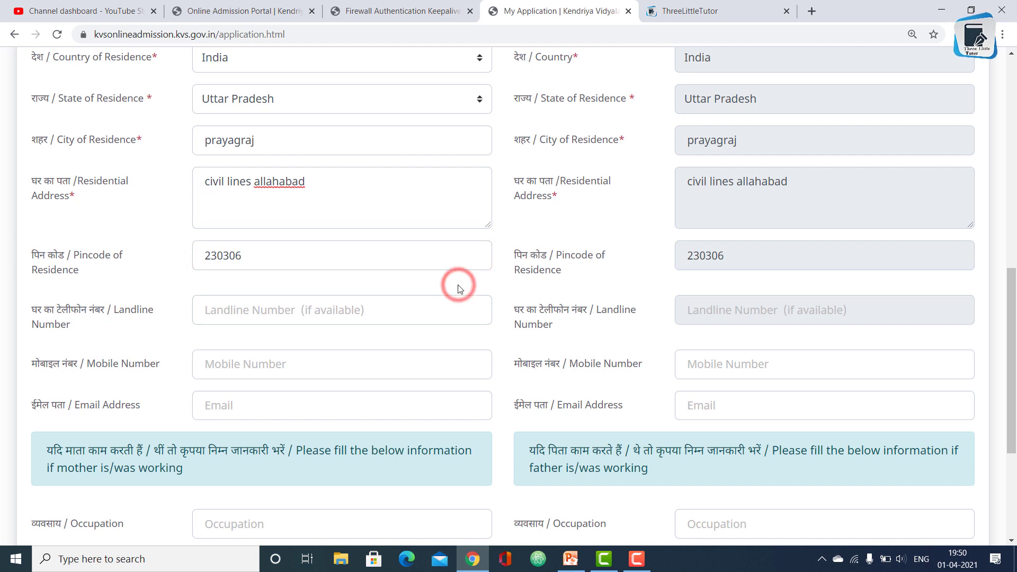
Step: Skip past the phone fields and fill in the mother's occupation and organisation
click(230, 312)
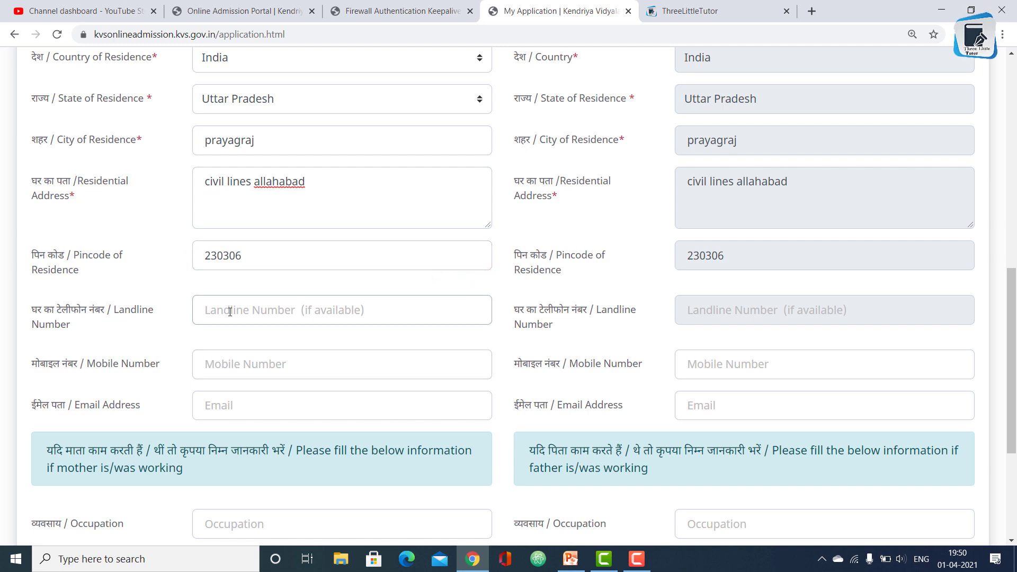
key(Tab)
key(Tab)
scroll(231, 314, down, 1)
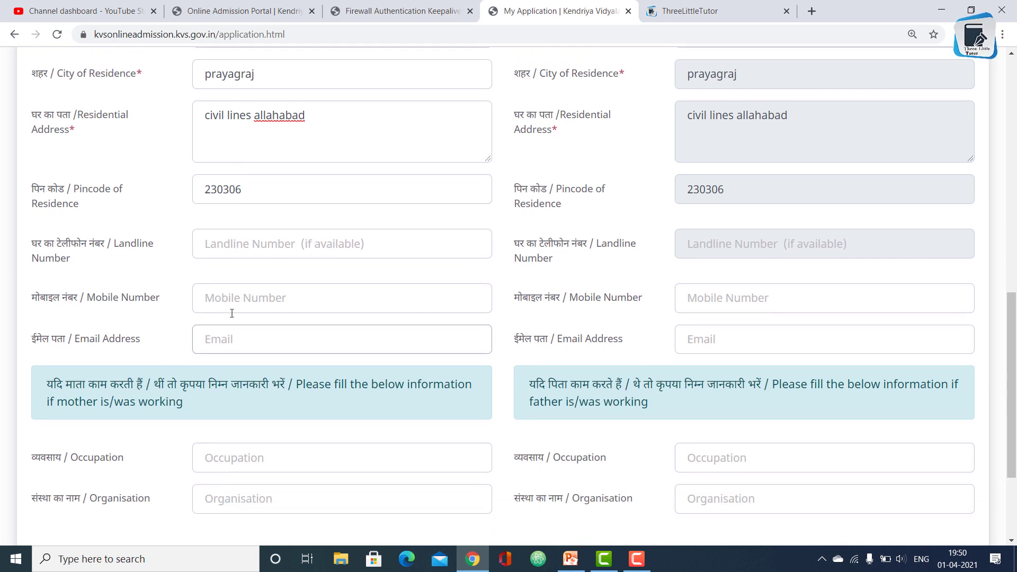
scroll(324, 378, down, 1)
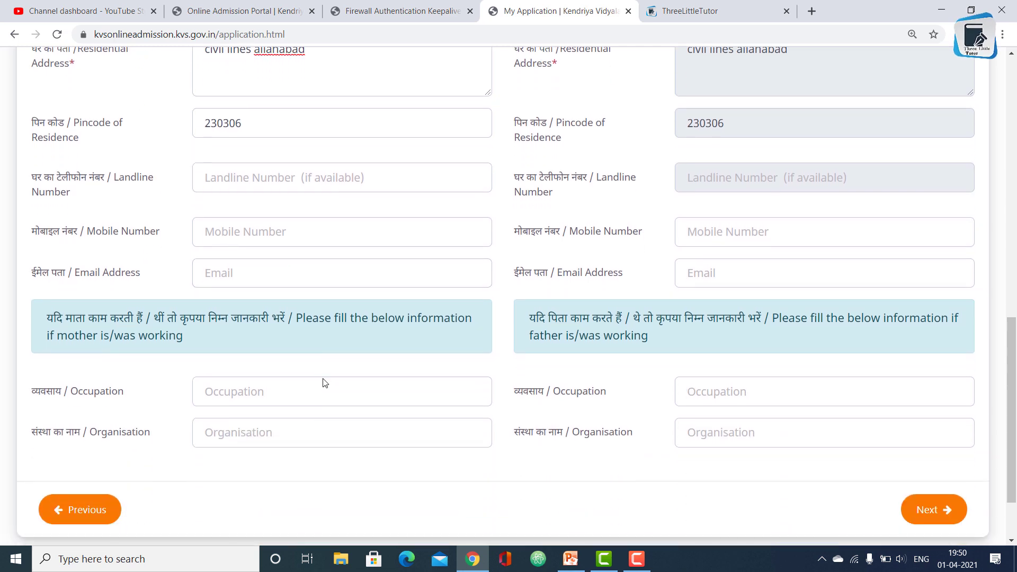
click(225, 391)
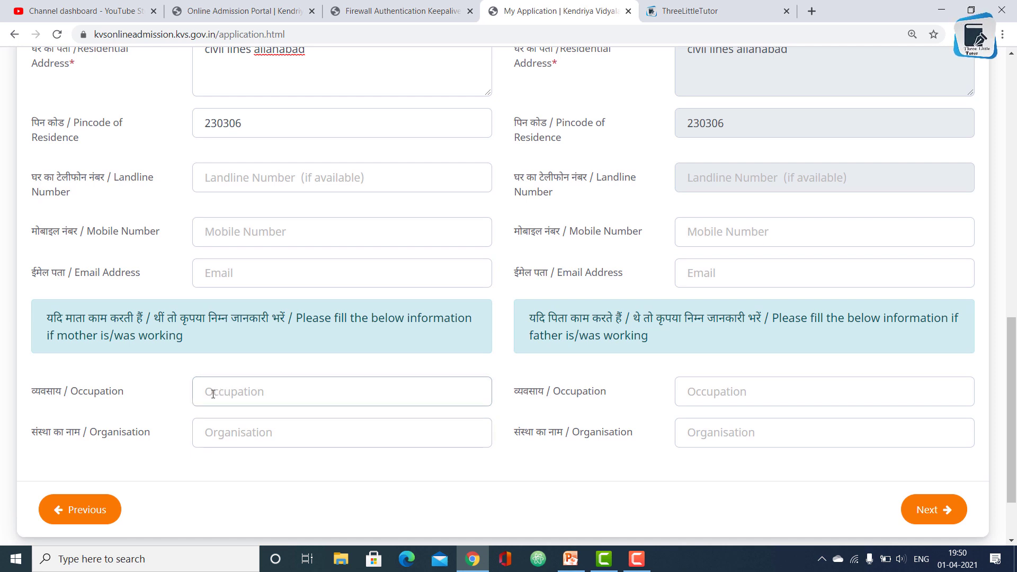
click(228, 395)
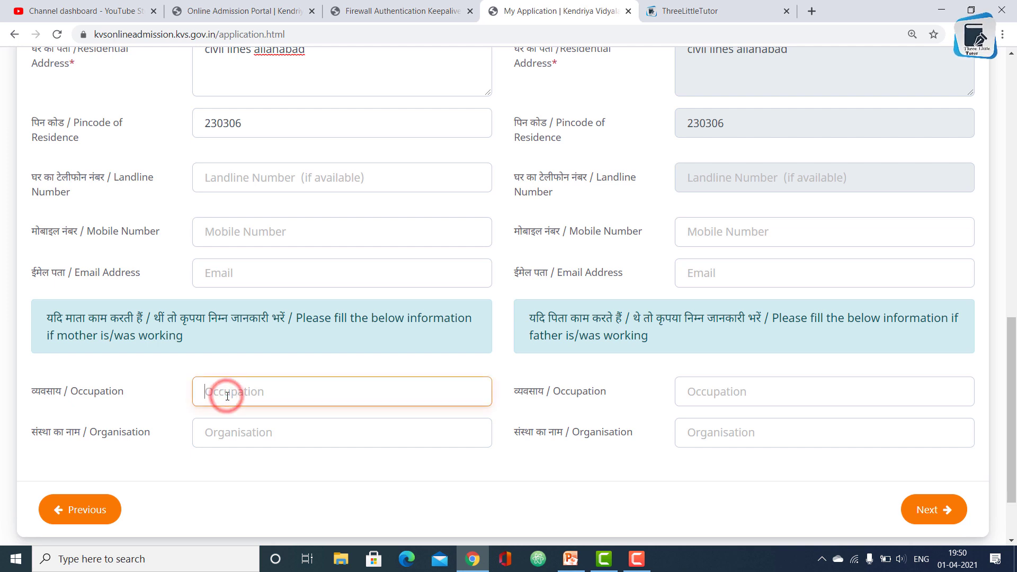
text(Housewife)
click(277, 441)
text(House)
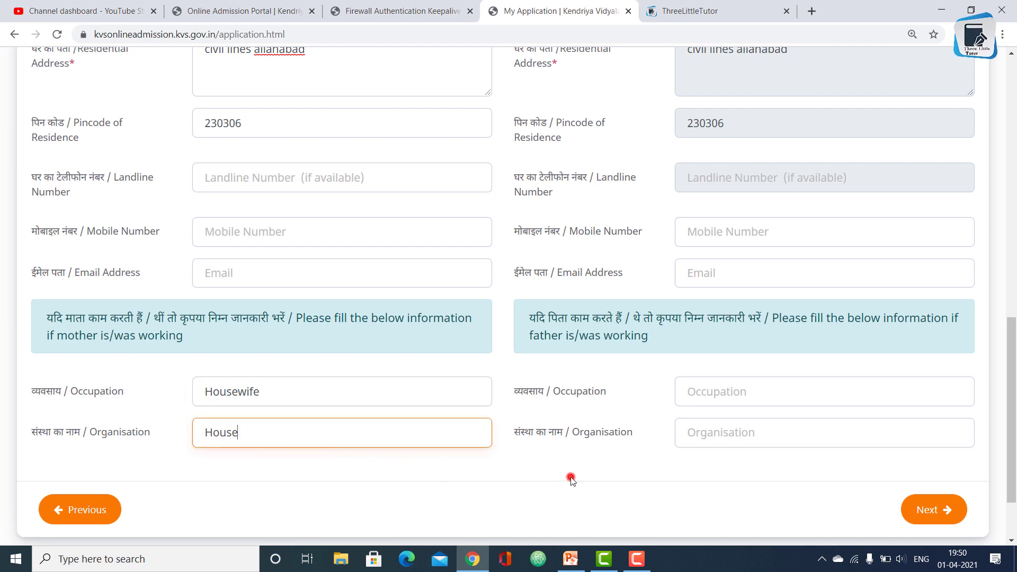
Step: Click through several Parent Details fields and scroll back up the form
scroll(570, 479, up, 3)
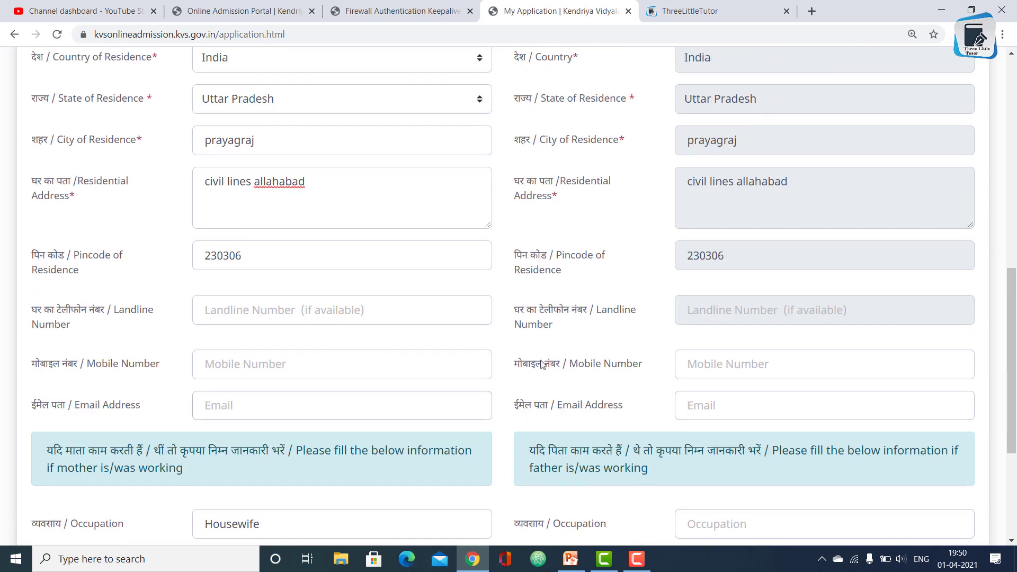
scroll(503, 211, down, 1)
click(502, 210)
triple_click(503, 211)
click(499, 207)
click(497, 243)
click(496, 301)
click(497, 335)
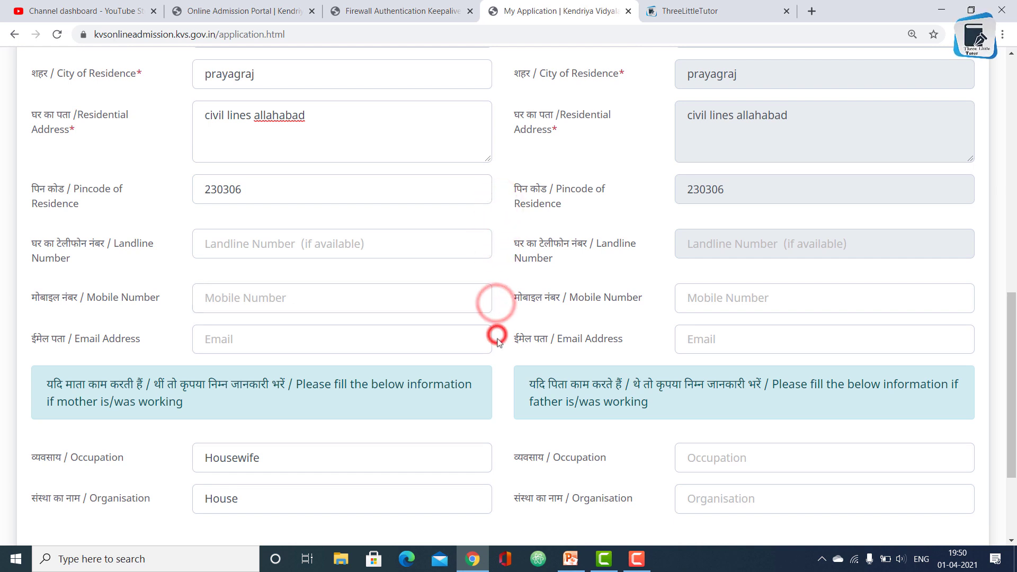
click(504, 460)
click(497, 502)
drag(1011, 332, 1011, 185)
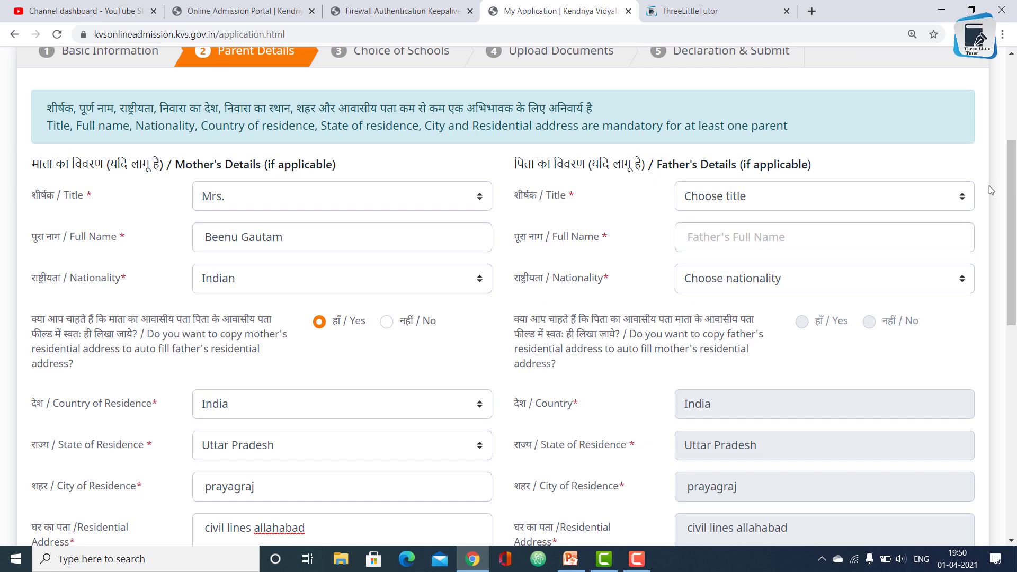
Step: Set the father's title to Mr., enter his full name, and choose Indian nationality
click(955, 197)
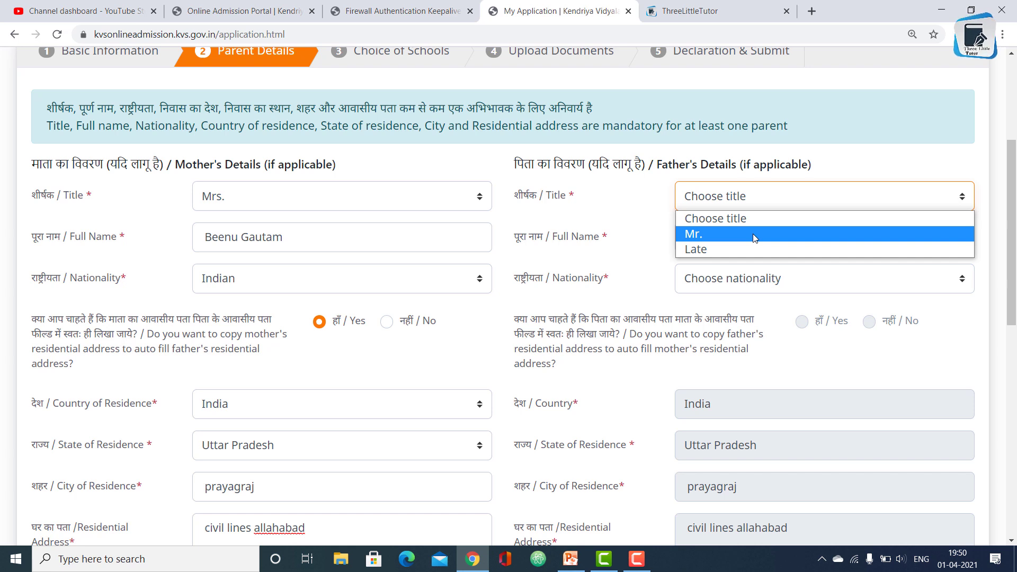
click(753, 234)
click(739, 245)
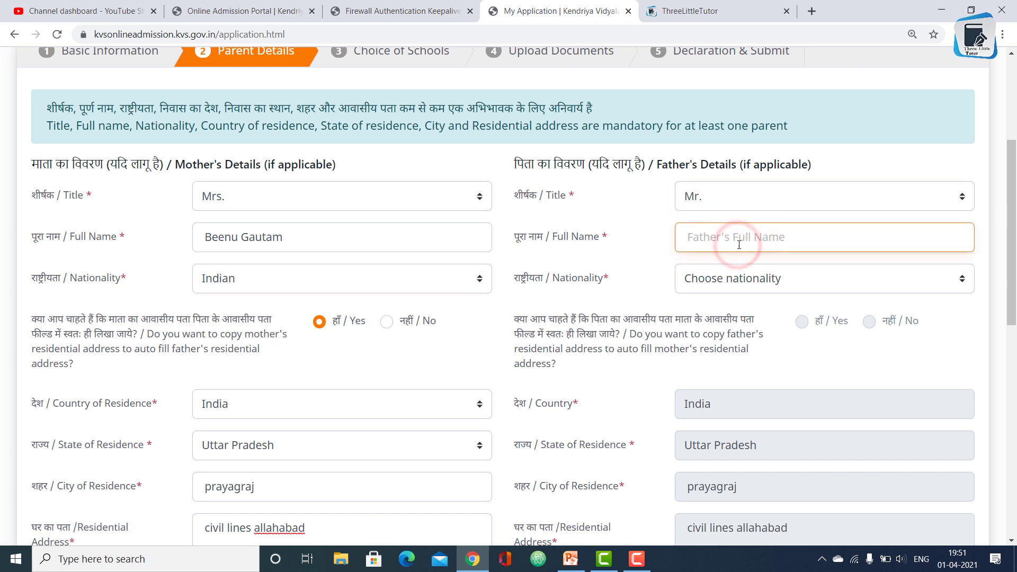
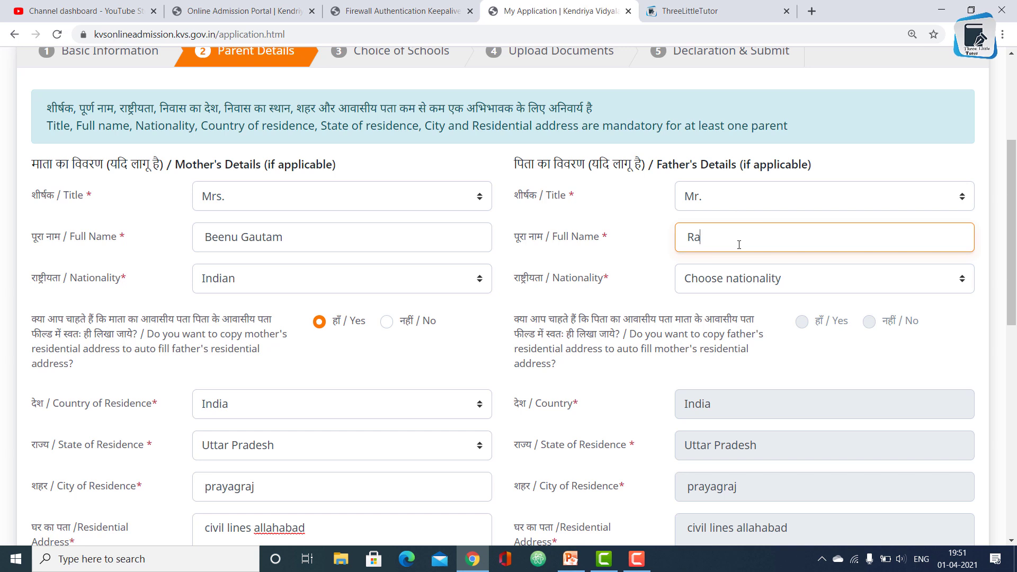
click(958, 278)
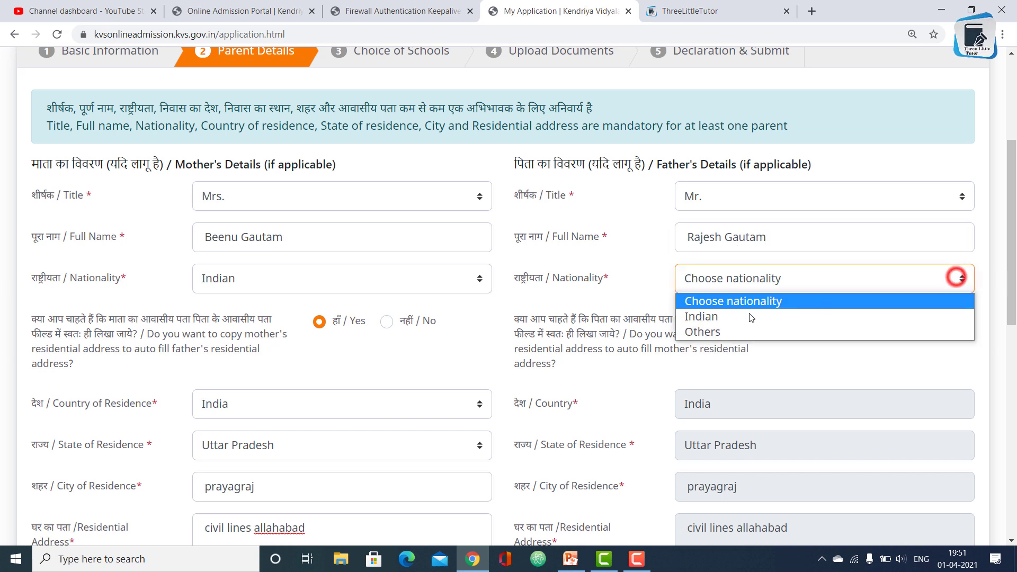
click(751, 317)
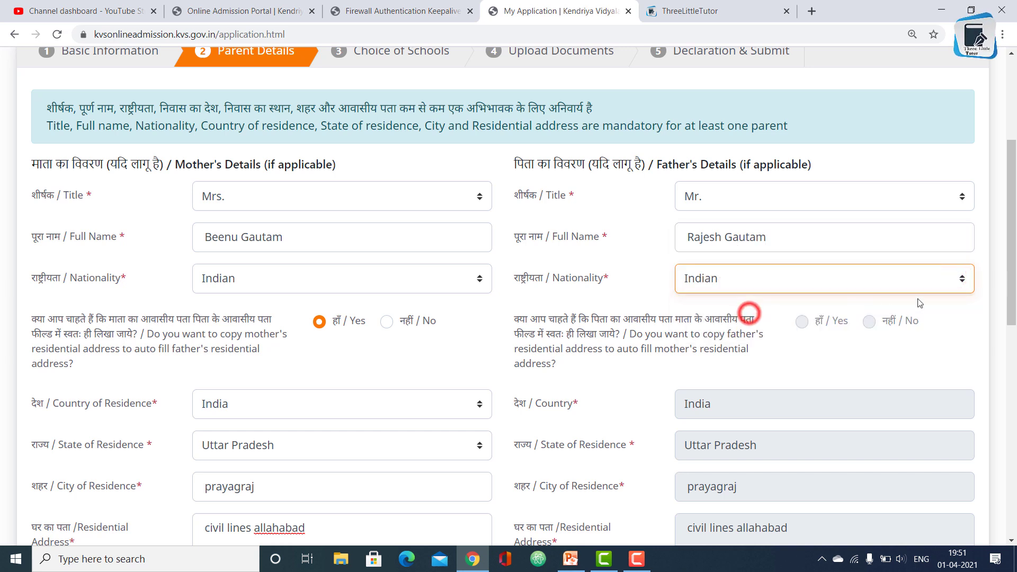
Step: Scroll down to the father's occupation field and begin filling it
drag(1011, 286, 1016, 363)
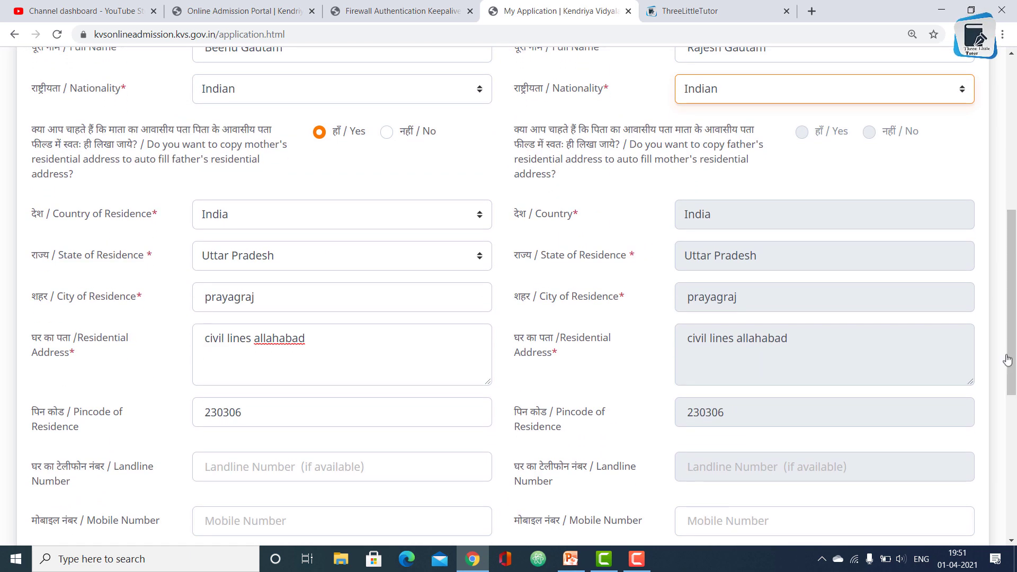
scroll(720, 219, down, 1)
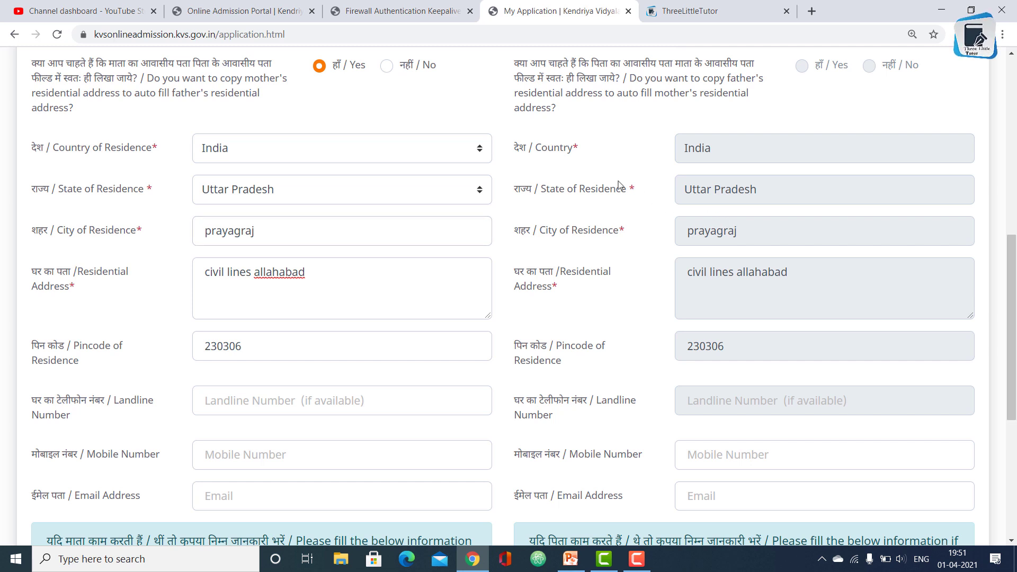
click(340, 79)
drag(1010, 307, 1012, 372)
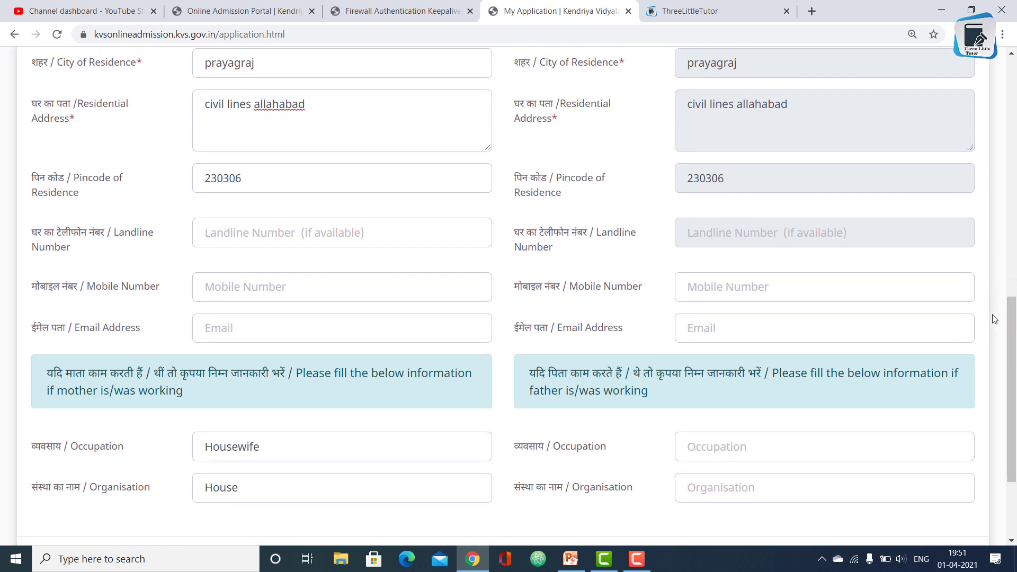
drag(1009, 339, 1009, 376)
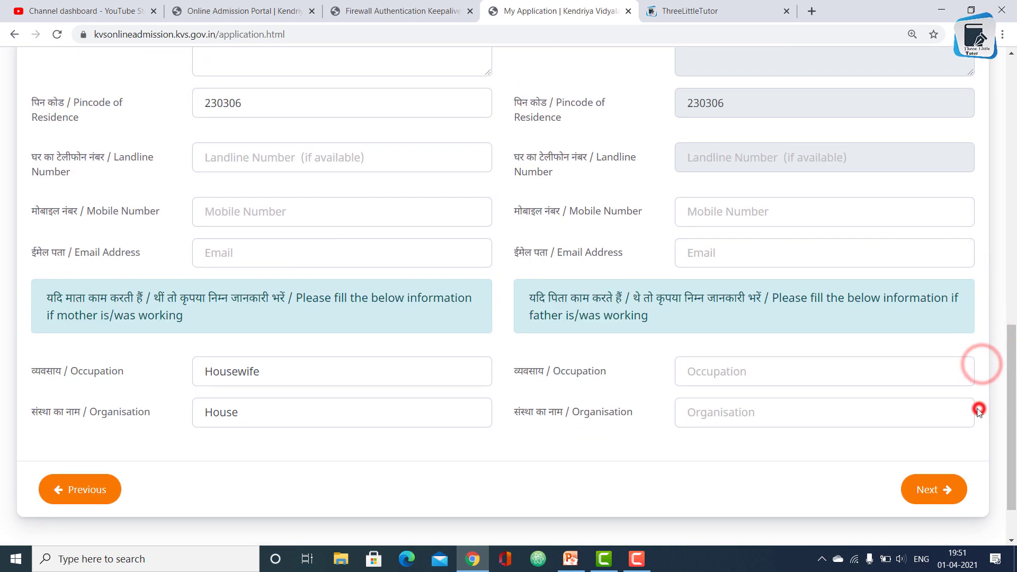
click(762, 375)
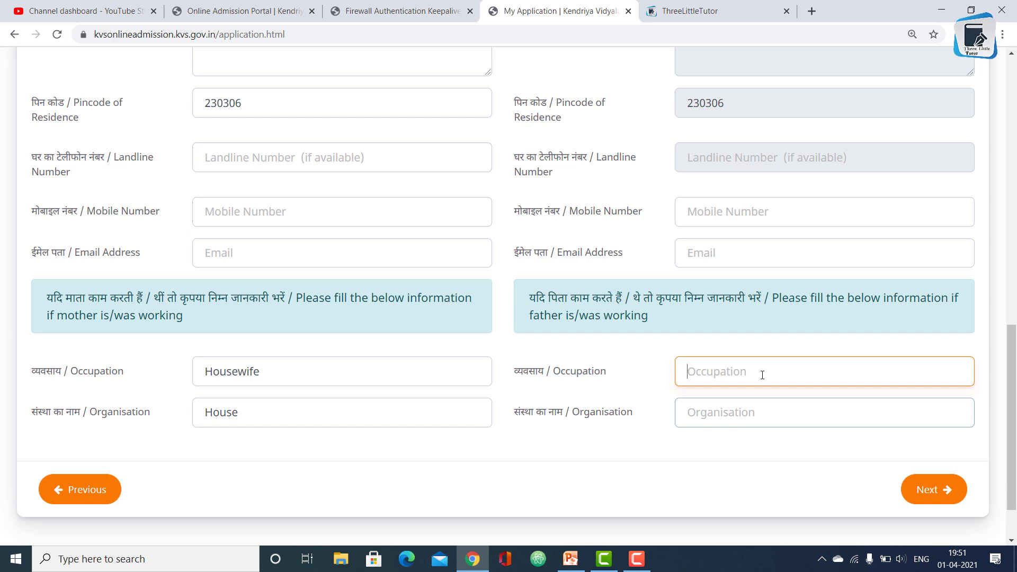
click(978, 423)
drag(1010, 433, 1009, 441)
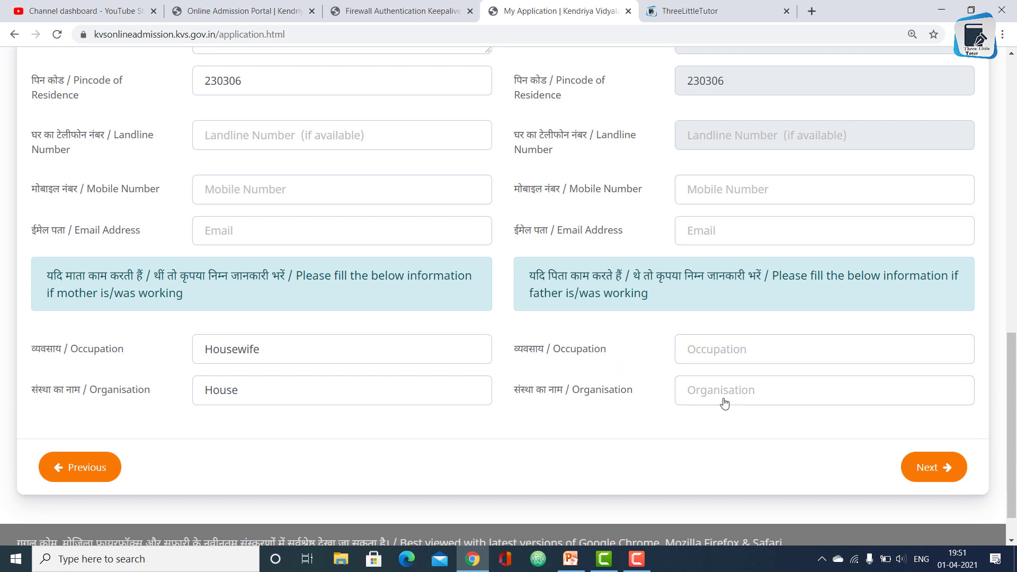
Step: Advance to Choice of Schools and set Vidyalaya 1's state to Uttar Pradesh
click(932, 470)
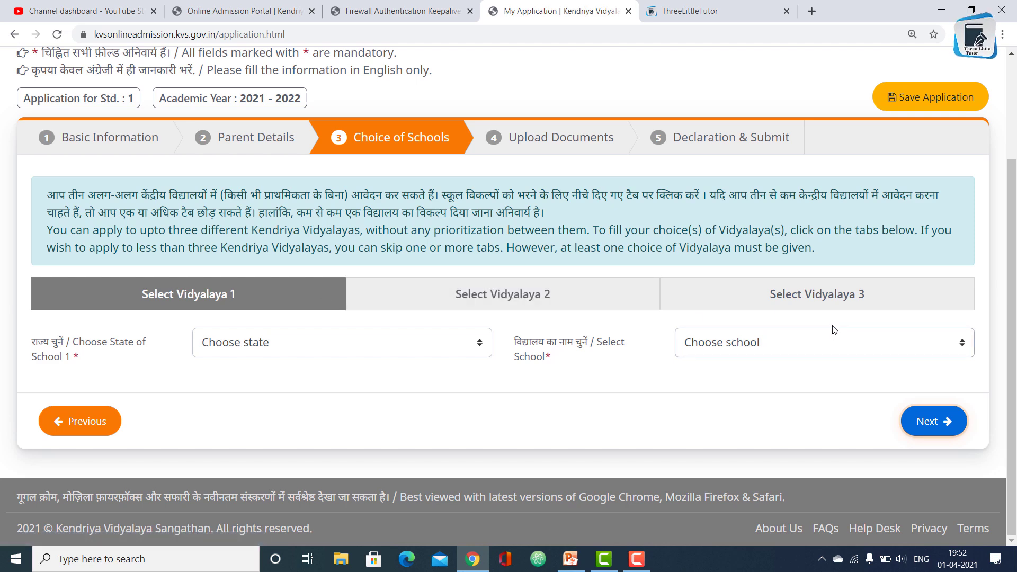
click(487, 345)
drag(486, 146, 502, 301)
click(500, 297)
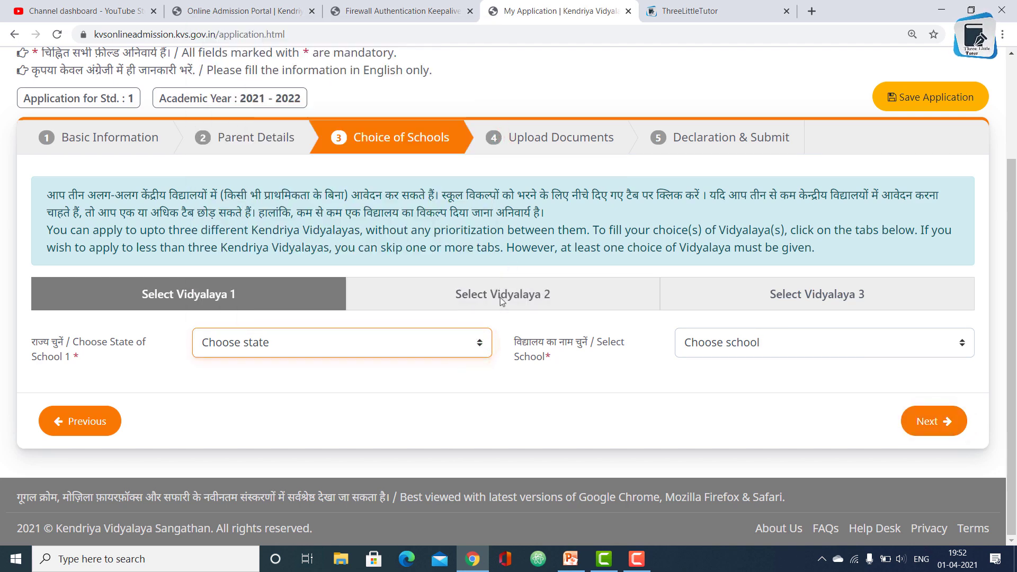
click(475, 344)
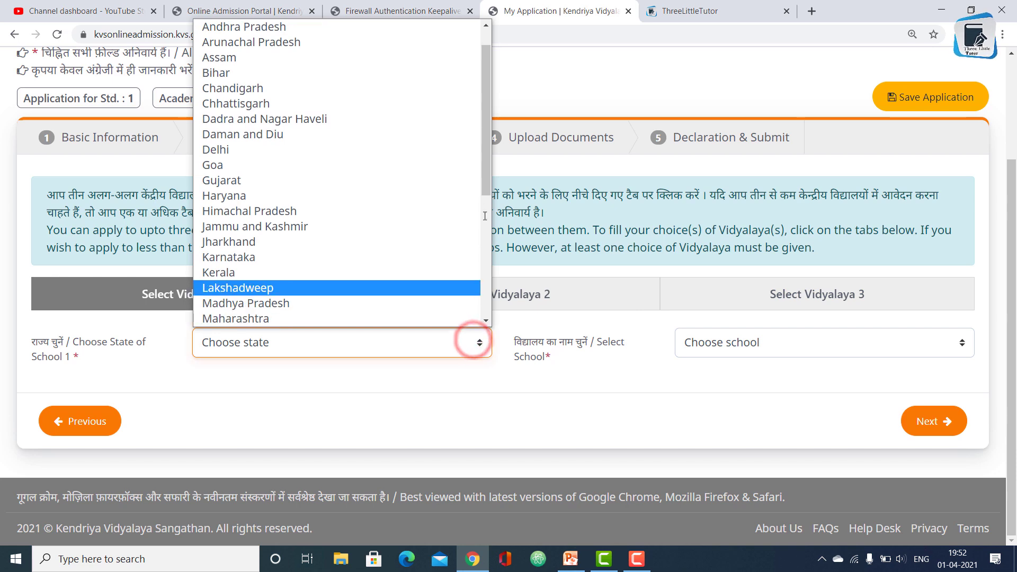
drag(485, 64, 495, 337)
click(326, 293)
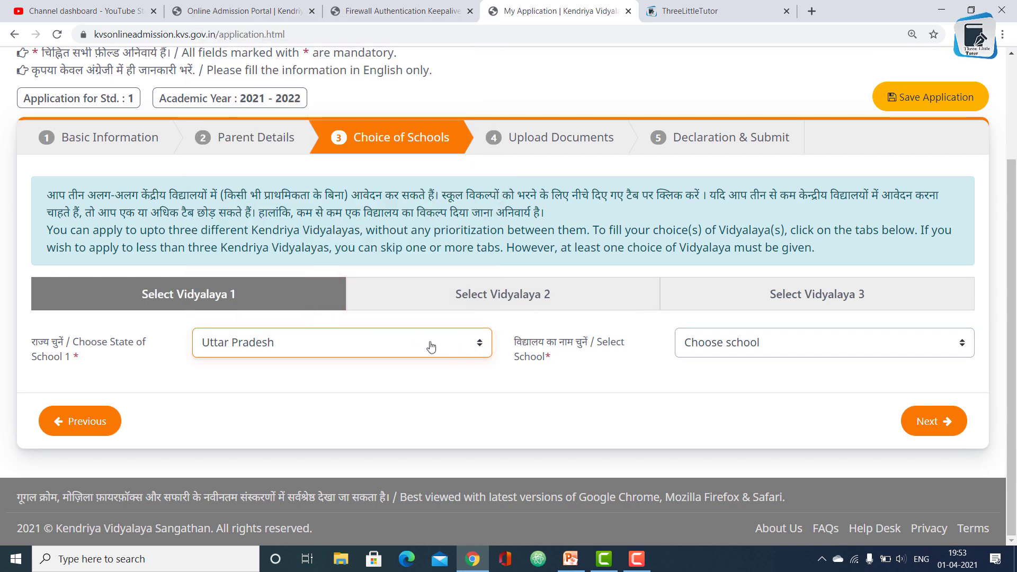
Step: Pick KV (BHU) VARANASI (SHIFT-I) as the first school
click(493, 370)
click(956, 341)
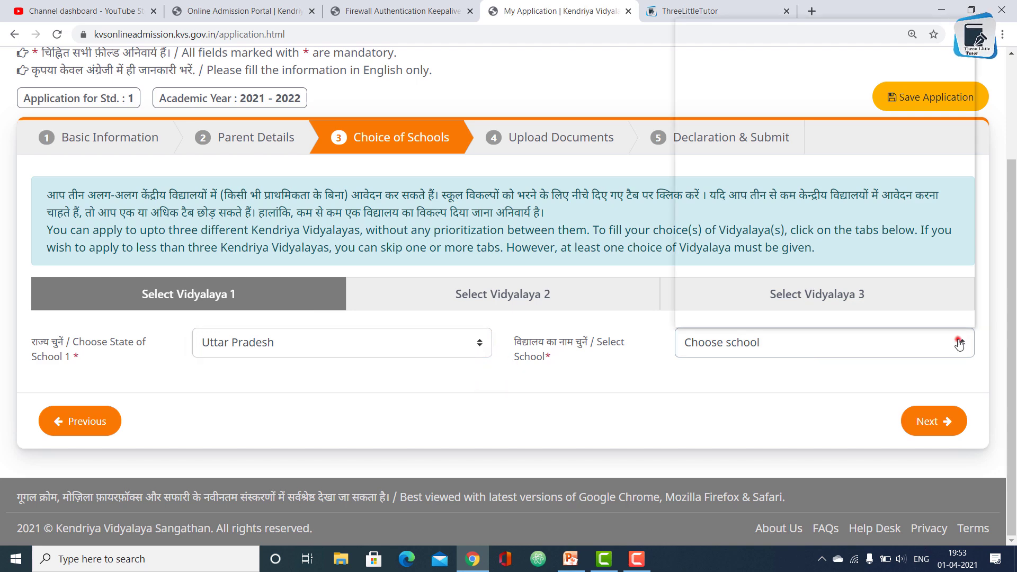
scroll(965, 58, down, 3)
scroll(965, 59, up, 3)
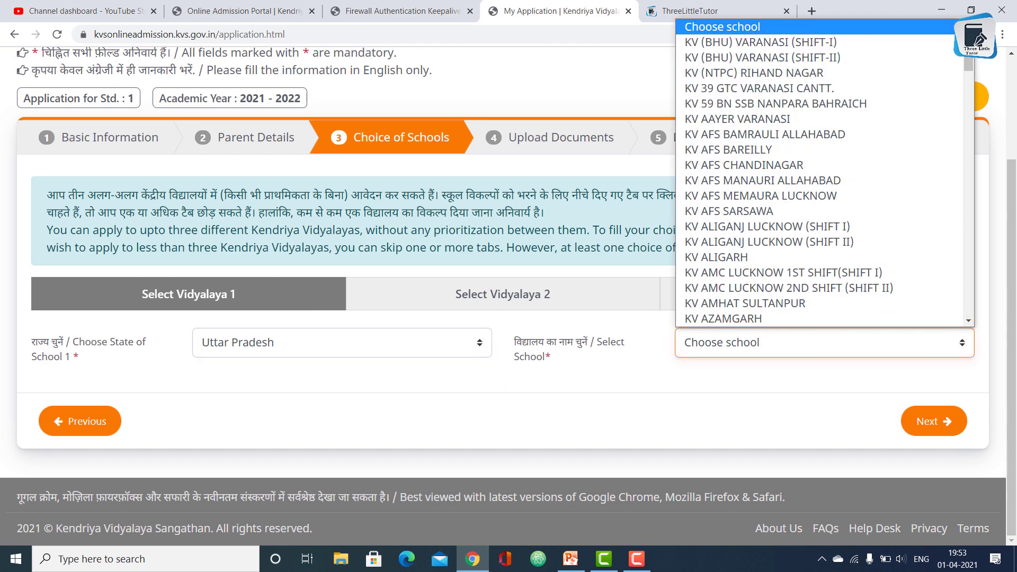
click(805, 43)
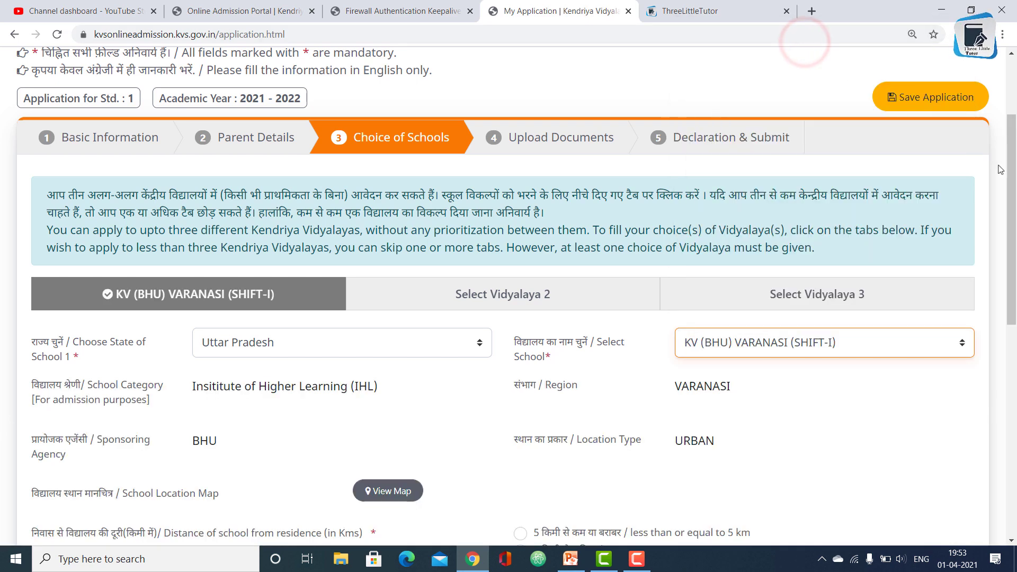
Step: Mark KV (BHU) VARANASI (SHIFT-I) as 5 km or less from residence
scroll(1012, 178, down, 3)
drag(1012, 179, 1012, 187)
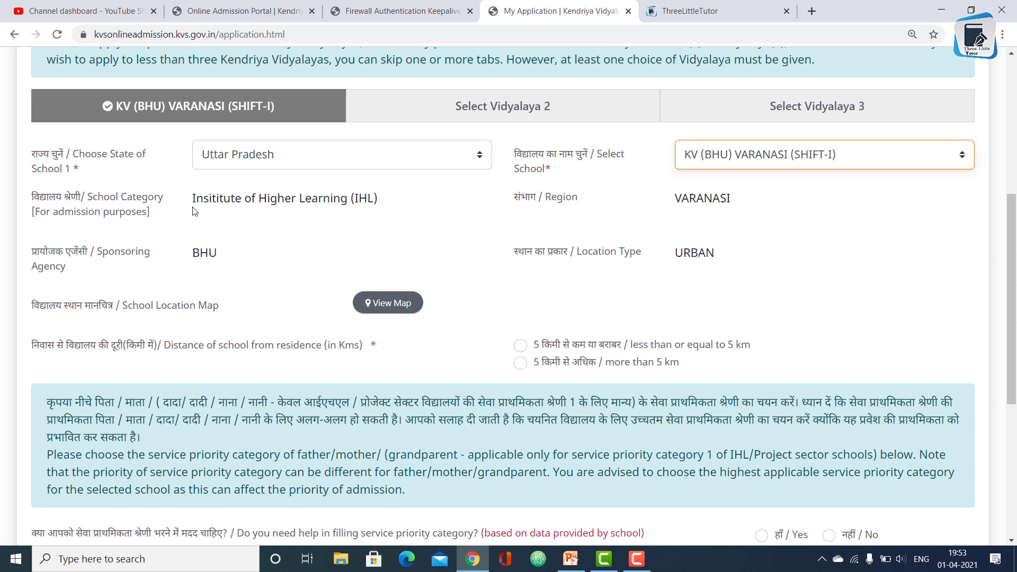
click(227, 268)
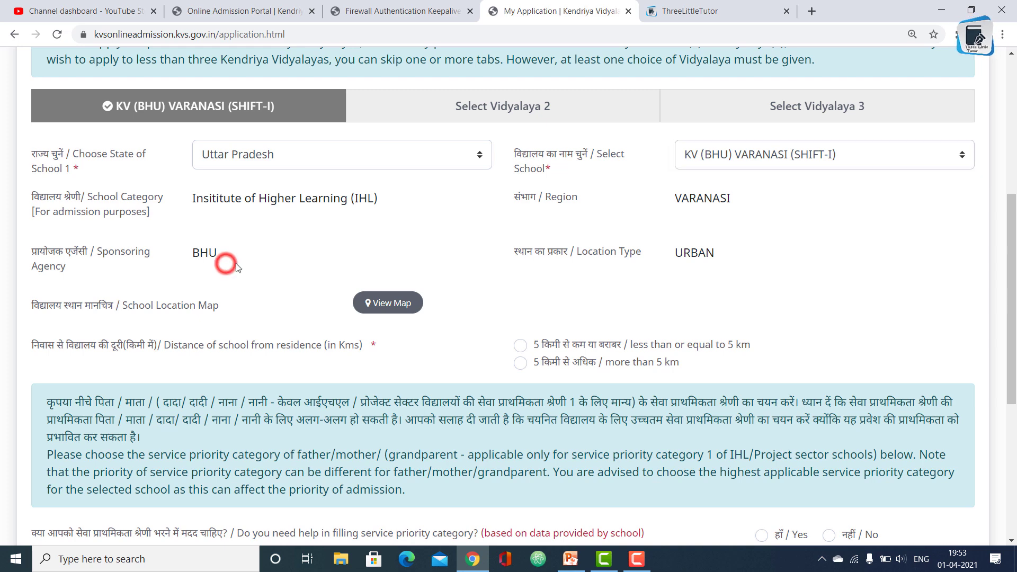
click(730, 258)
drag(1012, 307, 1015, 362)
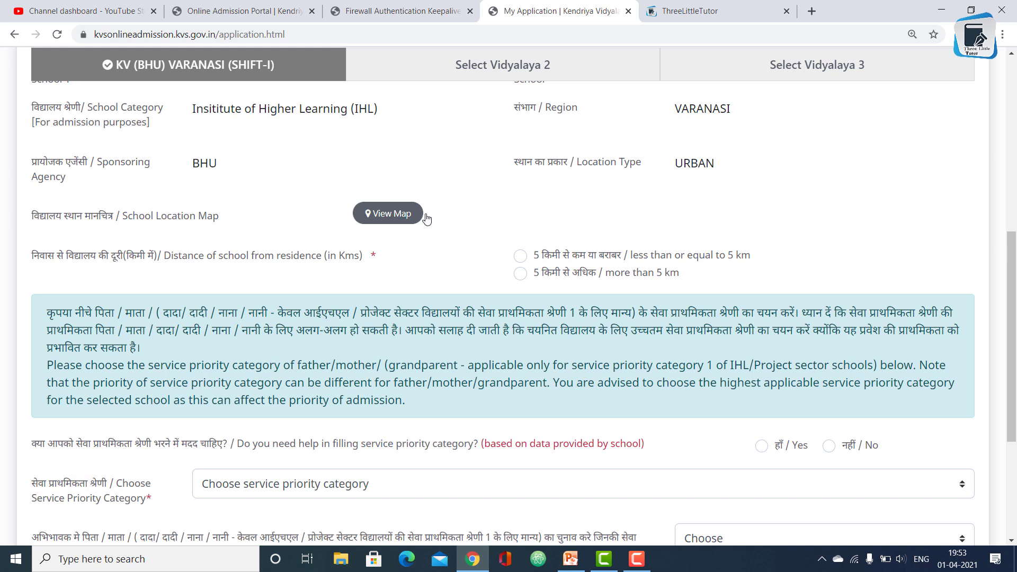
click(141, 265)
click(1013, 313)
drag(1013, 313, 984, 333)
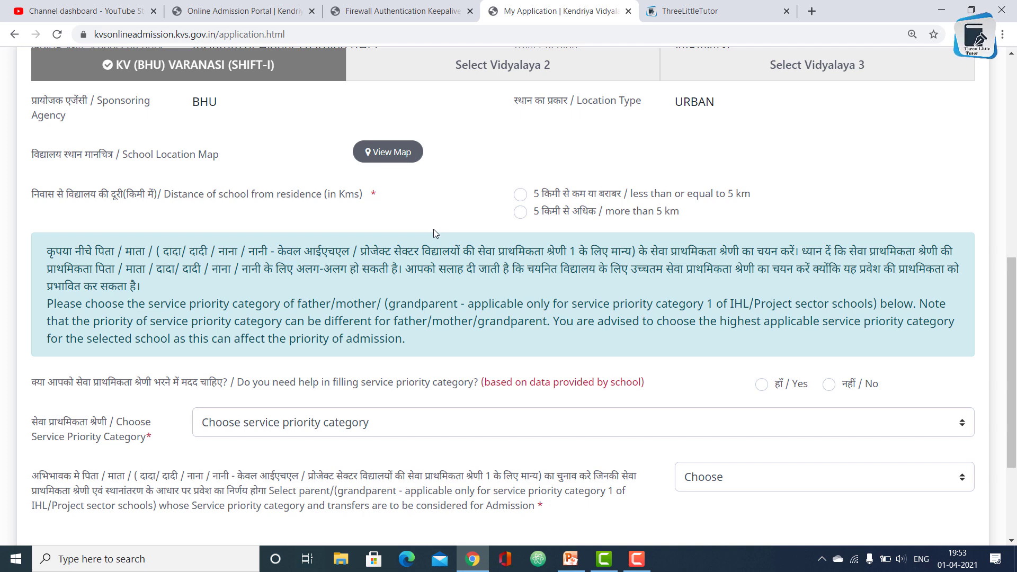
click(520, 196)
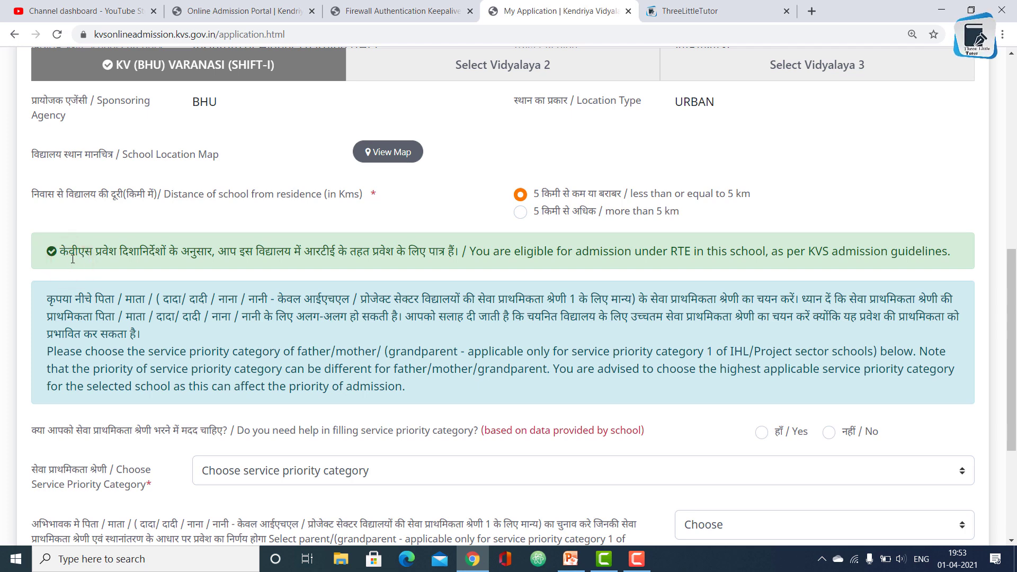
Step: Briefly try 'more than 5 km', then restore 5 km or less for RTE eligibility
click(666, 264)
click(763, 264)
click(875, 258)
click(926, 262)
click(523, 214)
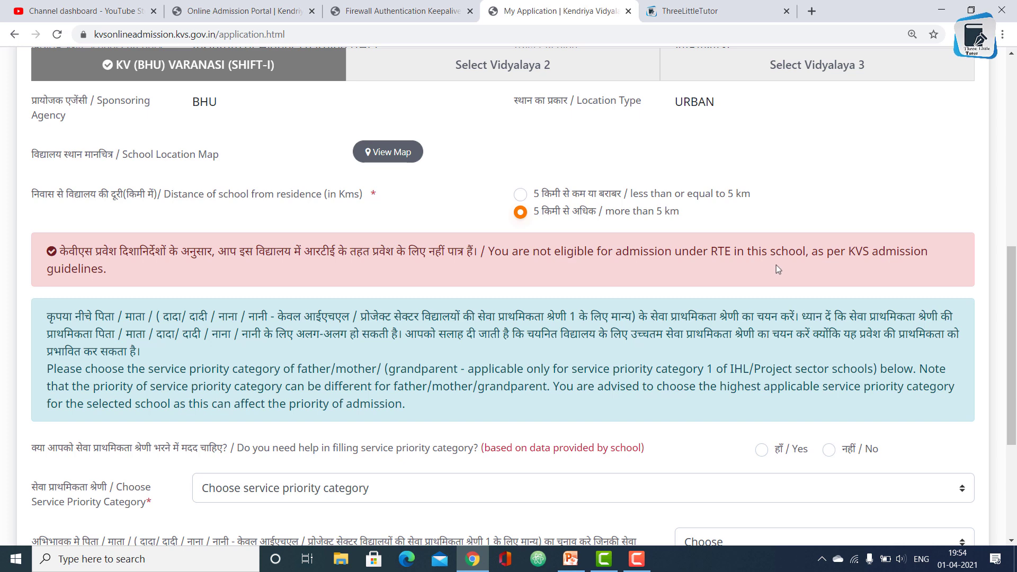
drag(1011, 289, 1011, 297)
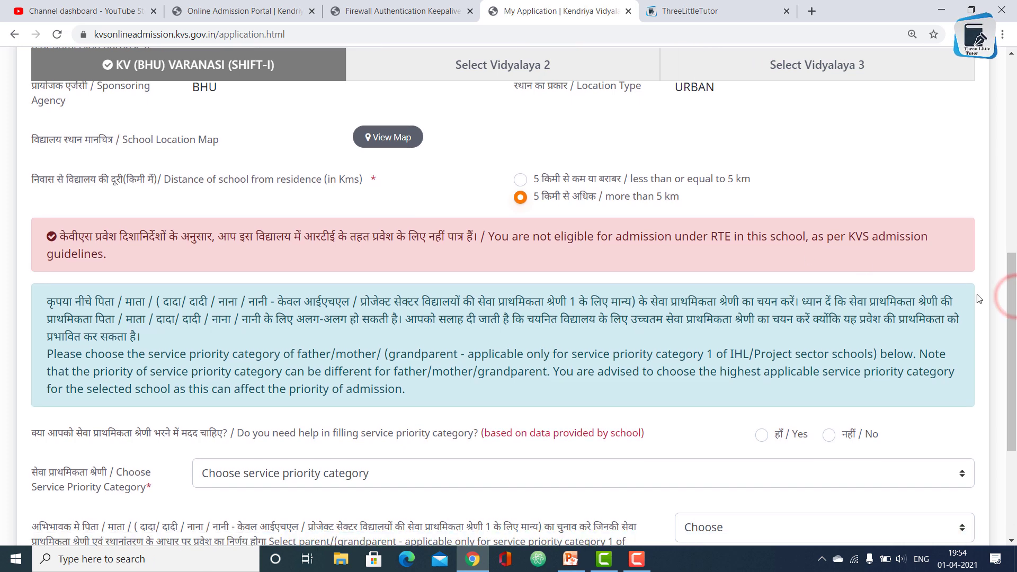
click(524, 180)
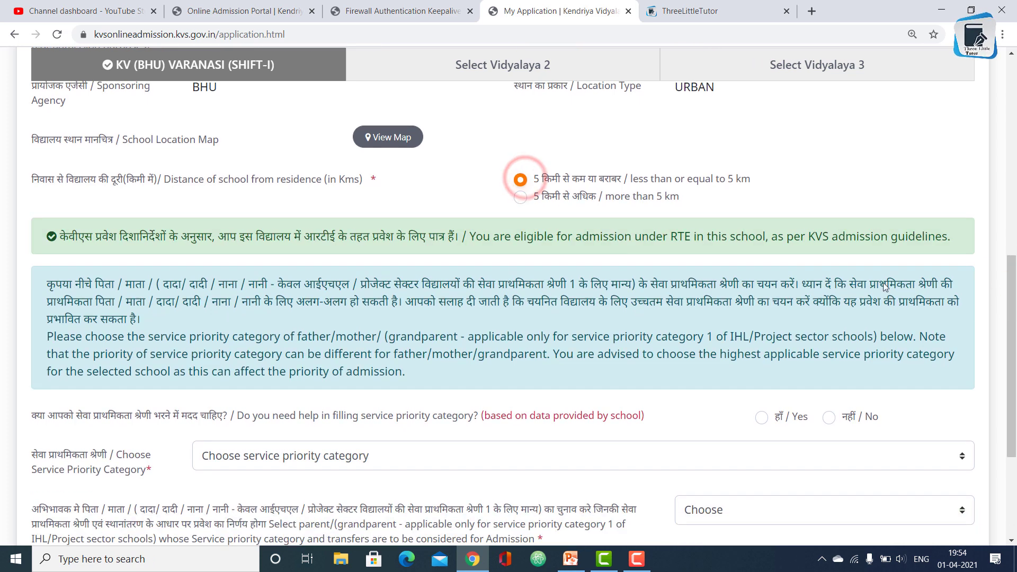
drag(1011, 320, 1012, 366)
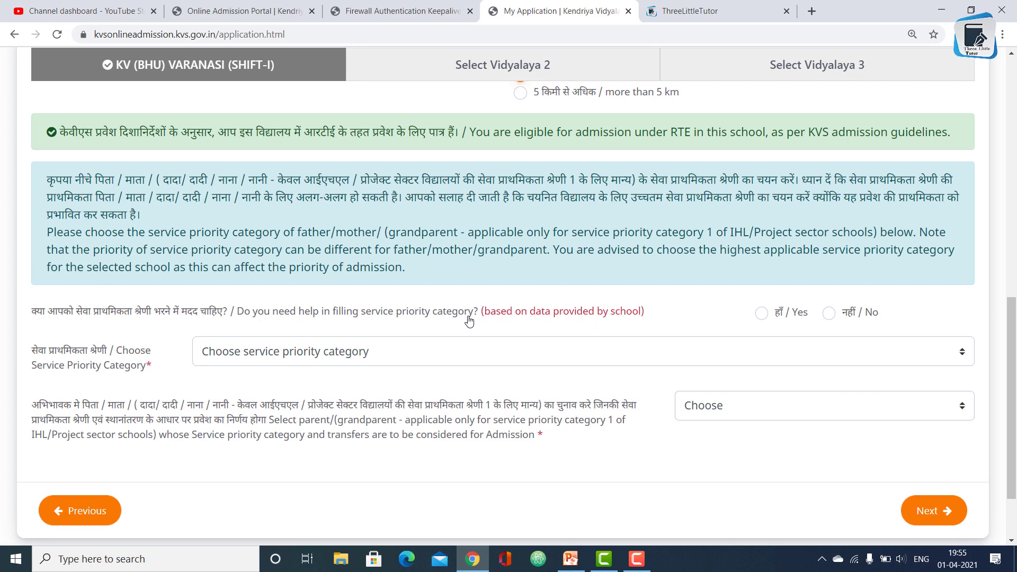
drag(1011, 339, 1013, 380)
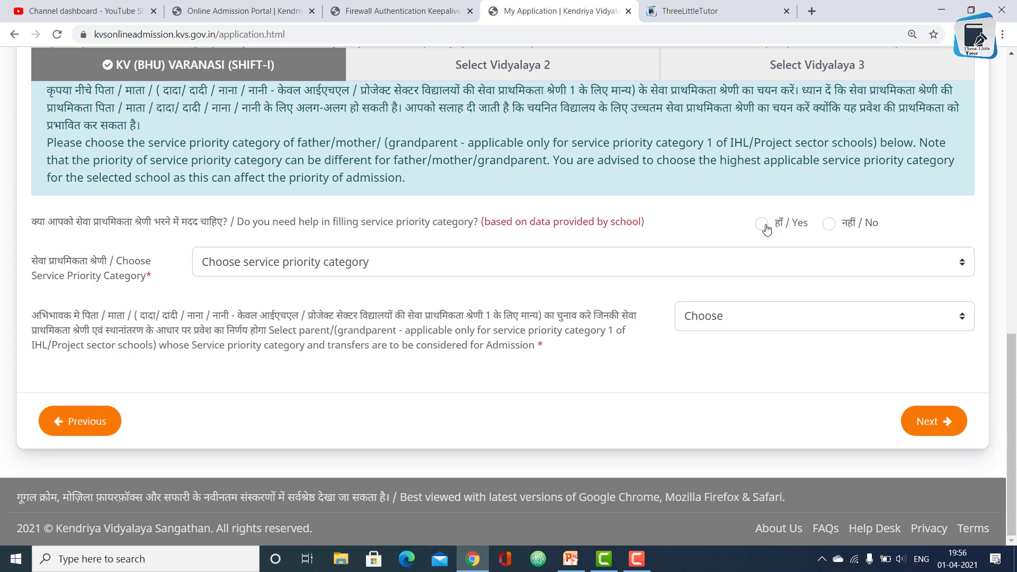
Step: Choose Yes for service priority help and select POSTAL DEPARTMENT as the employer
click(762, 224)
scroll(635, 271, down, 1)
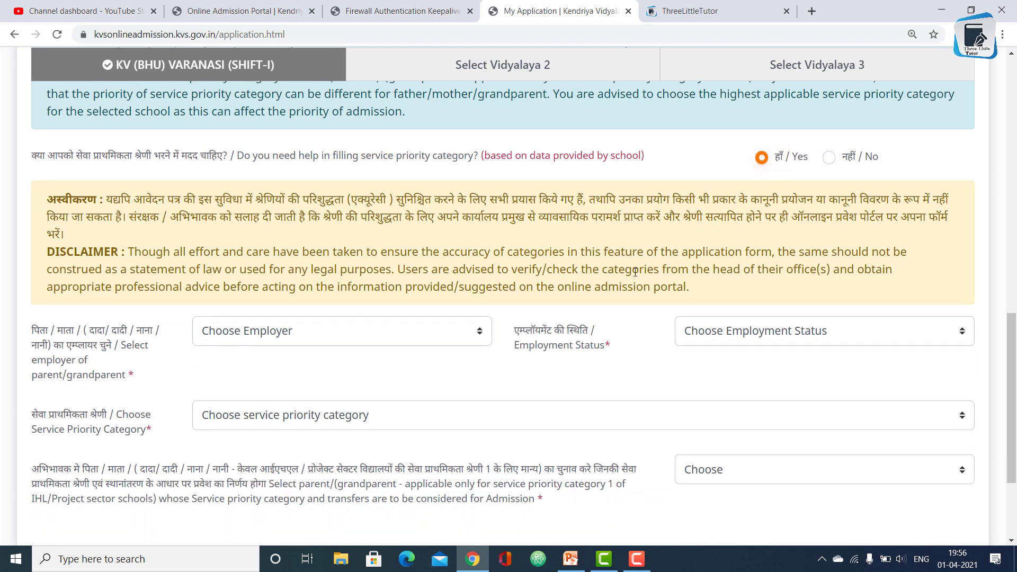
scroll(635, 272, down, 1)
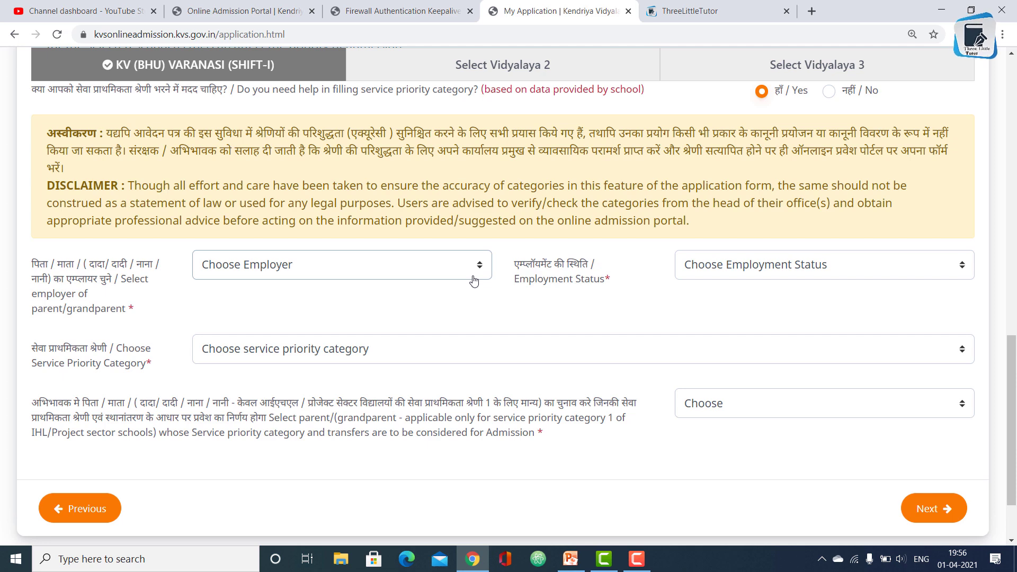
click(478, 267)
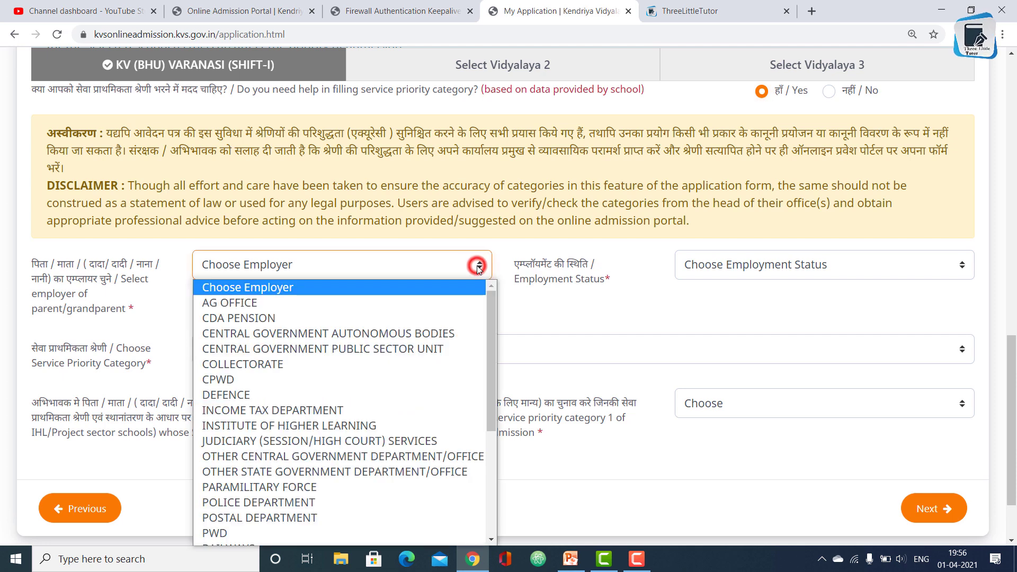
drag(494, 310, 500, 405)
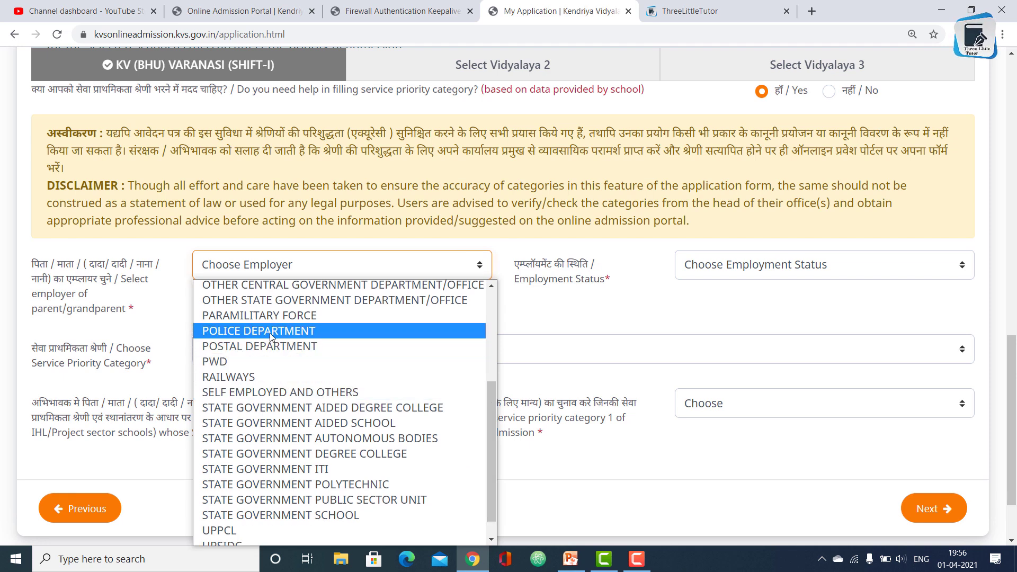
click(273, 348)
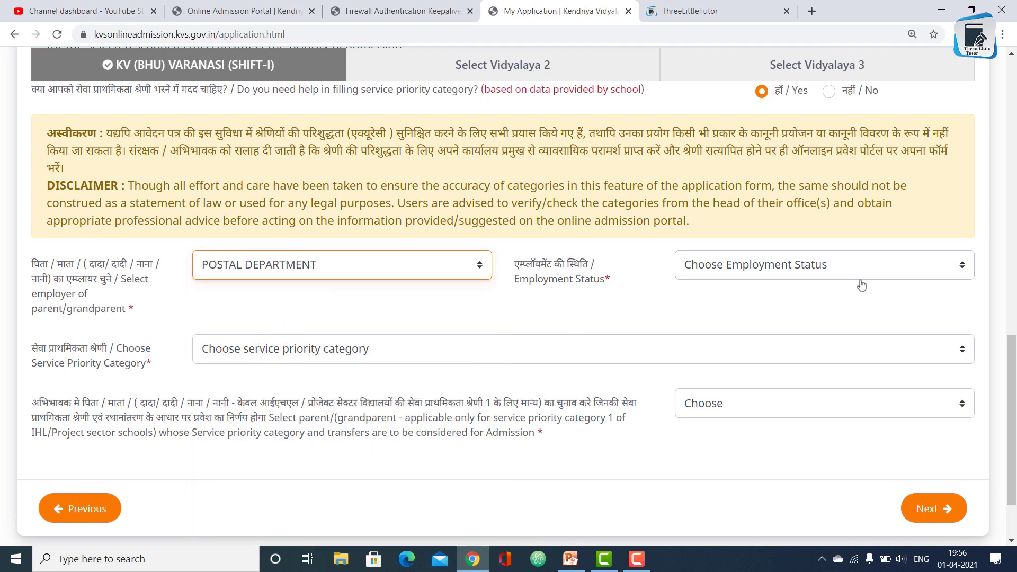
Step: Set employment status to Serving (Permanent employee) Parent, giving priority category 2
click(956, 270)
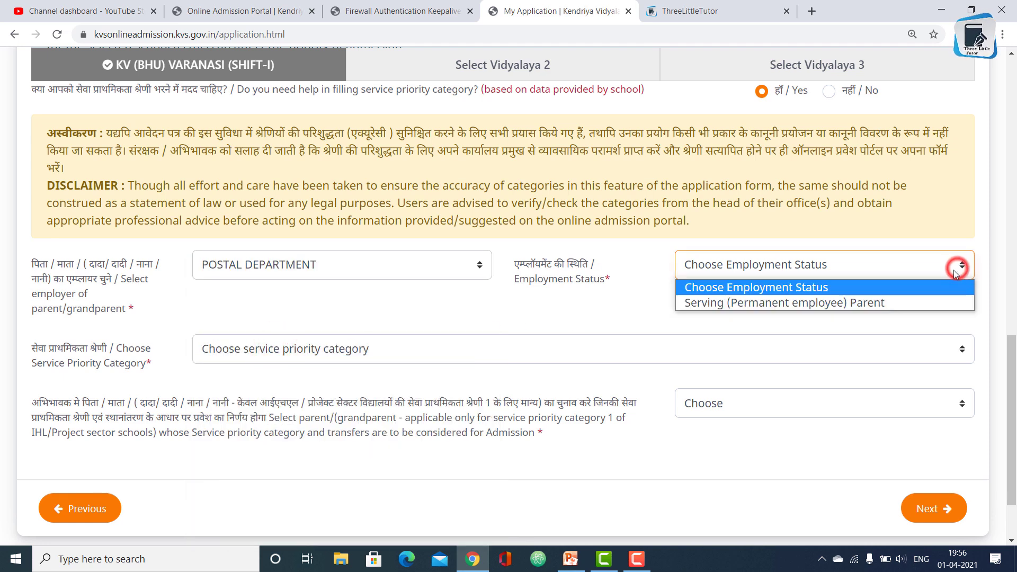
click(890, 302)
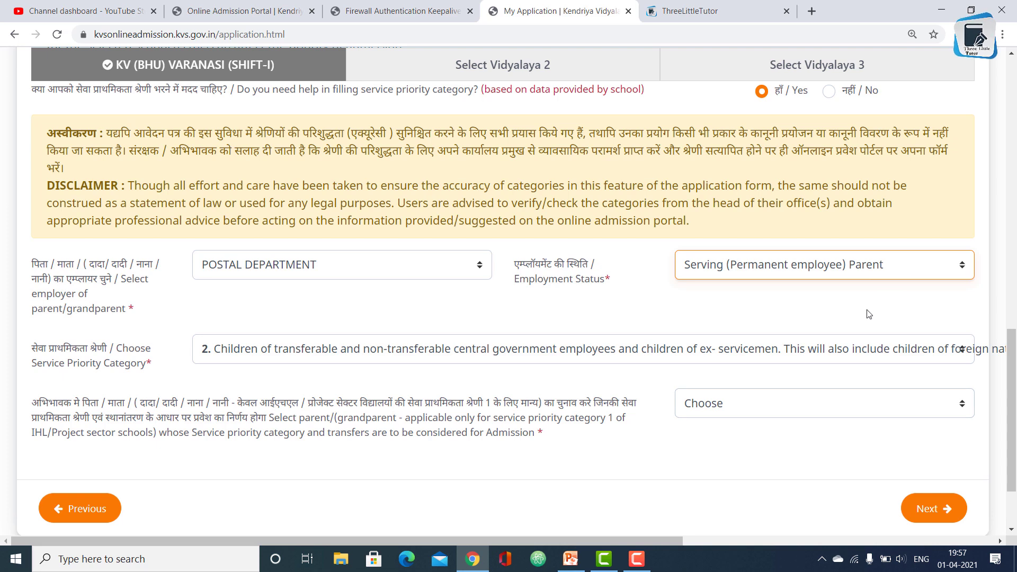
mouse_move(248, 541)
mouse_down()
mouse_move(297, 538)
mouse_move(265, 538)
mouse_up()
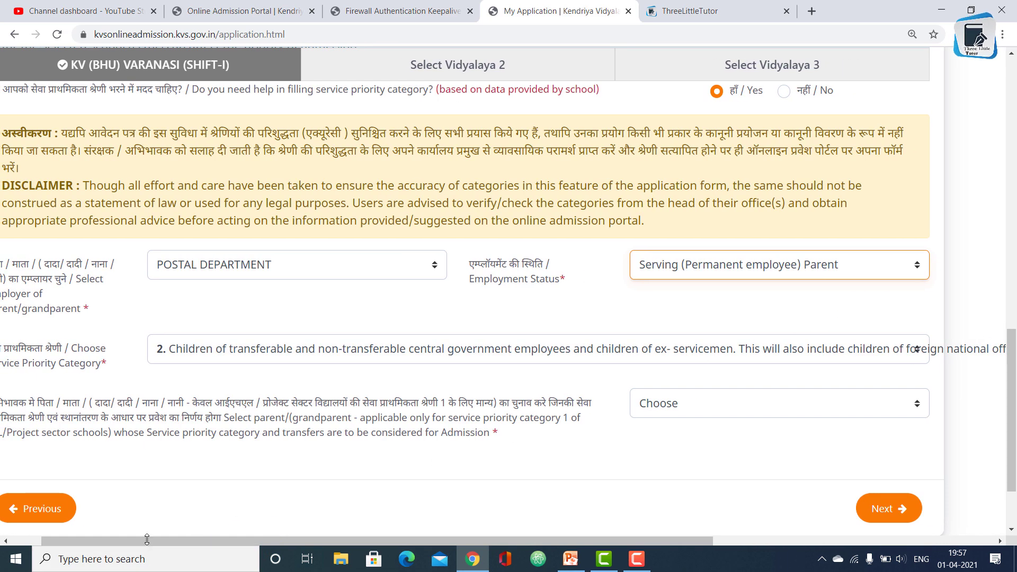
drag(147, 539, 112, 546)
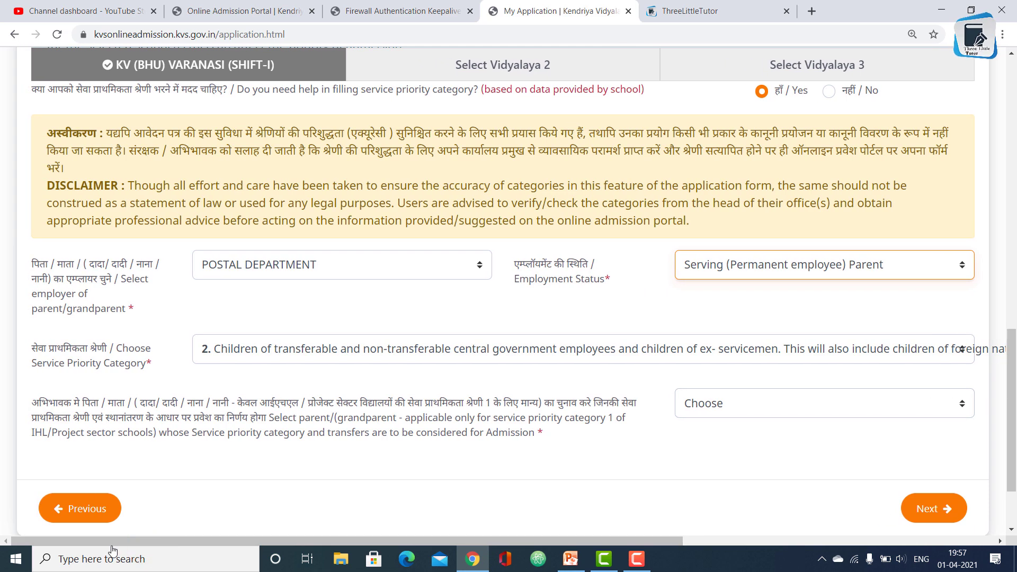
click(158, 372)
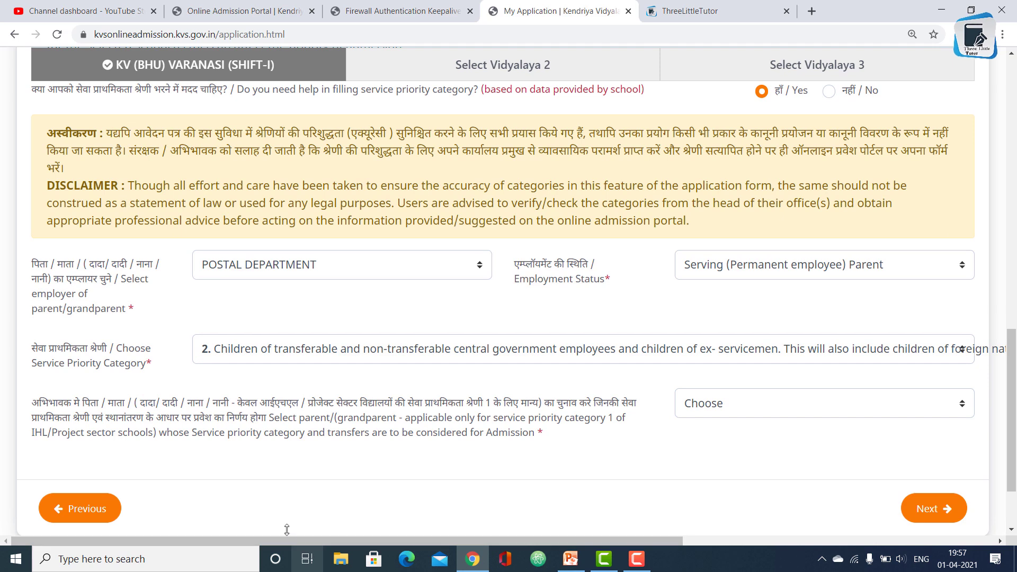
drag(291, 539, 265, 542)
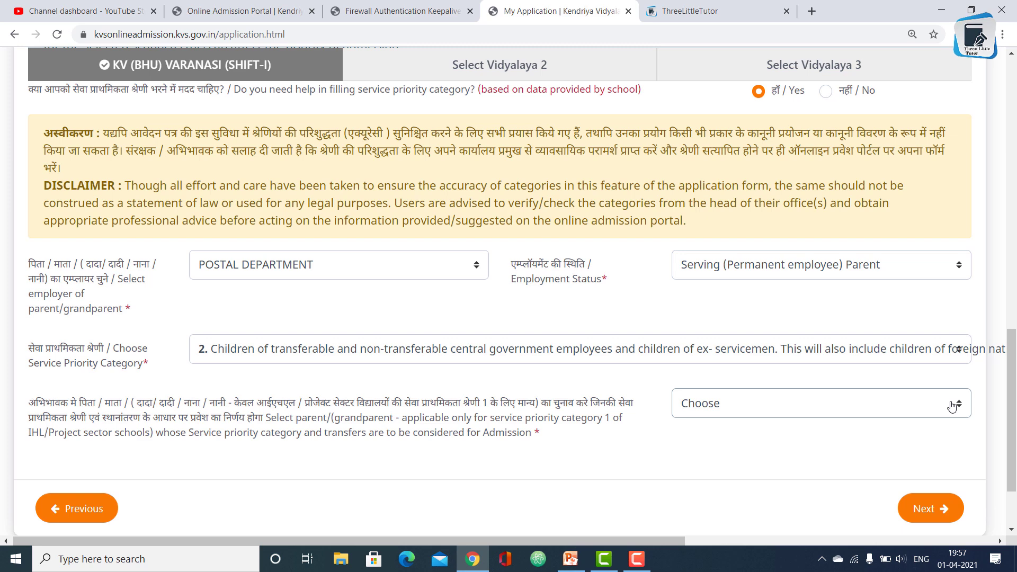
click(544, 440)
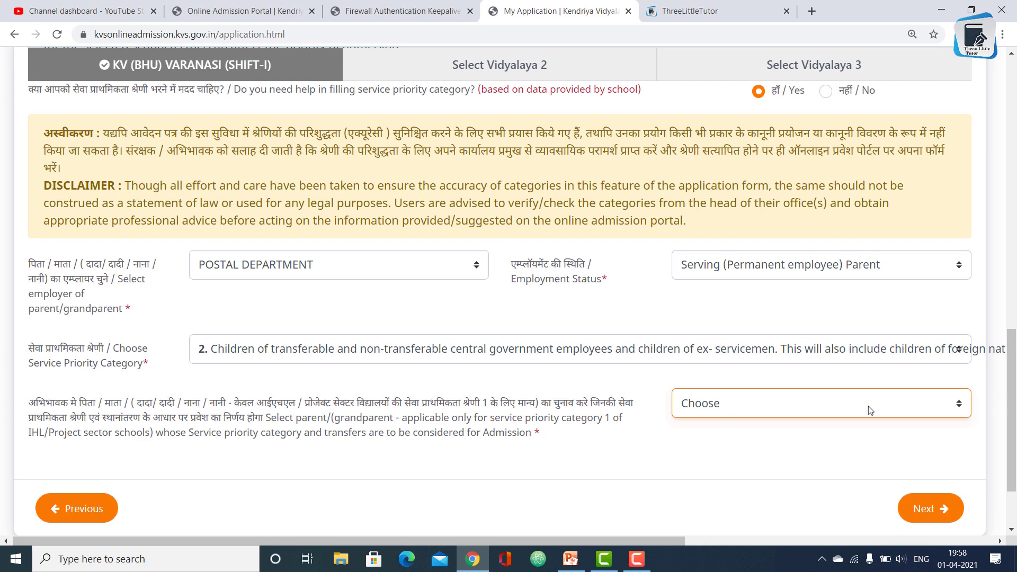
Step: Select Father as the parent for service priority
click(952, 401)
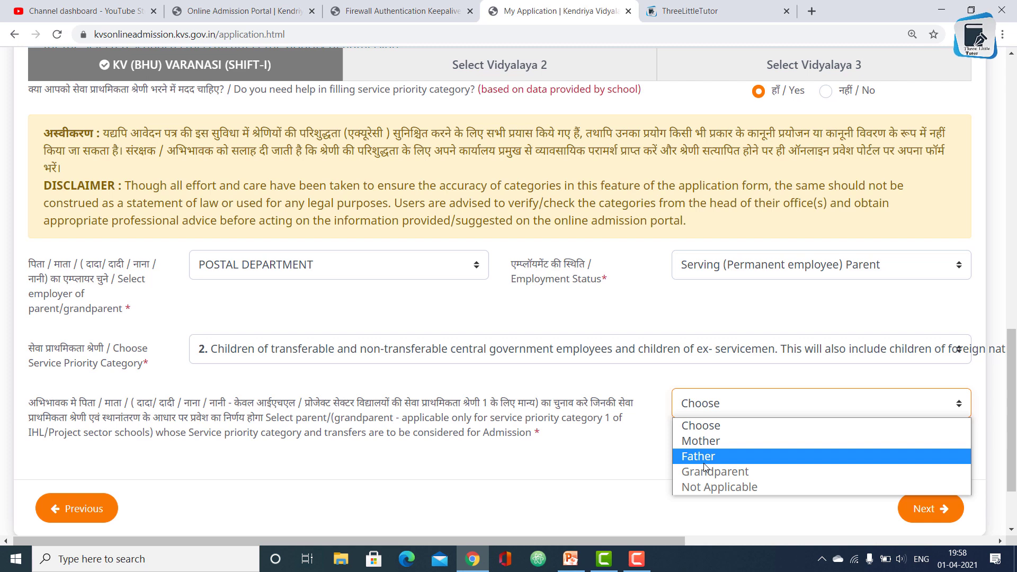
click(719, 488)
click(645, 459)
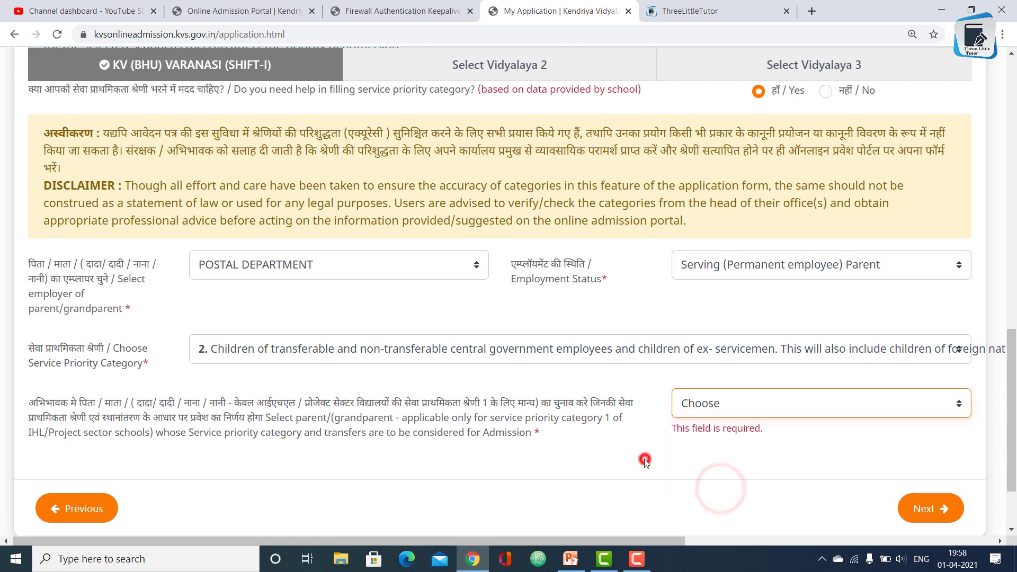
click(708, 404)
click(715, 486)
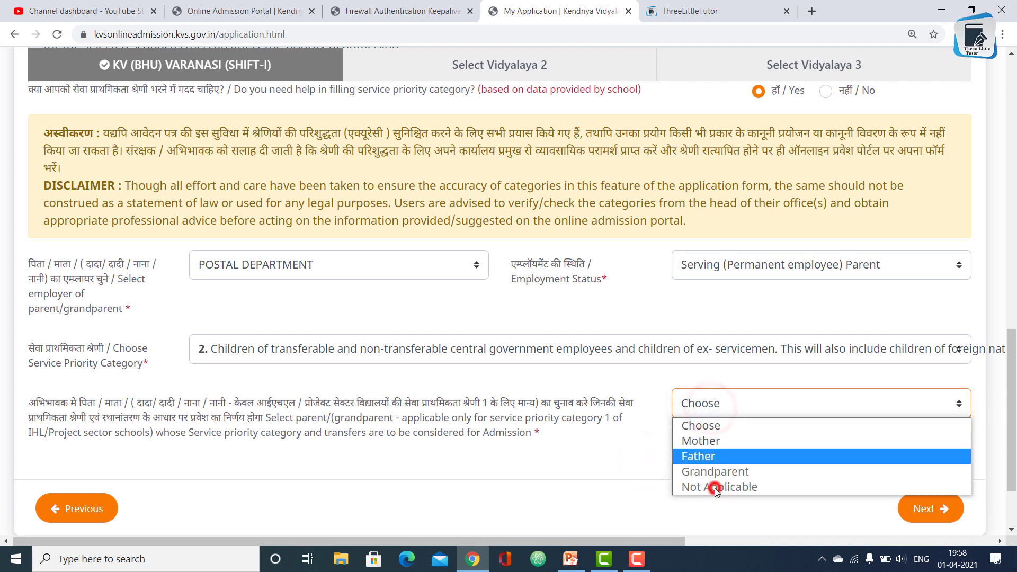
click(701, 456)
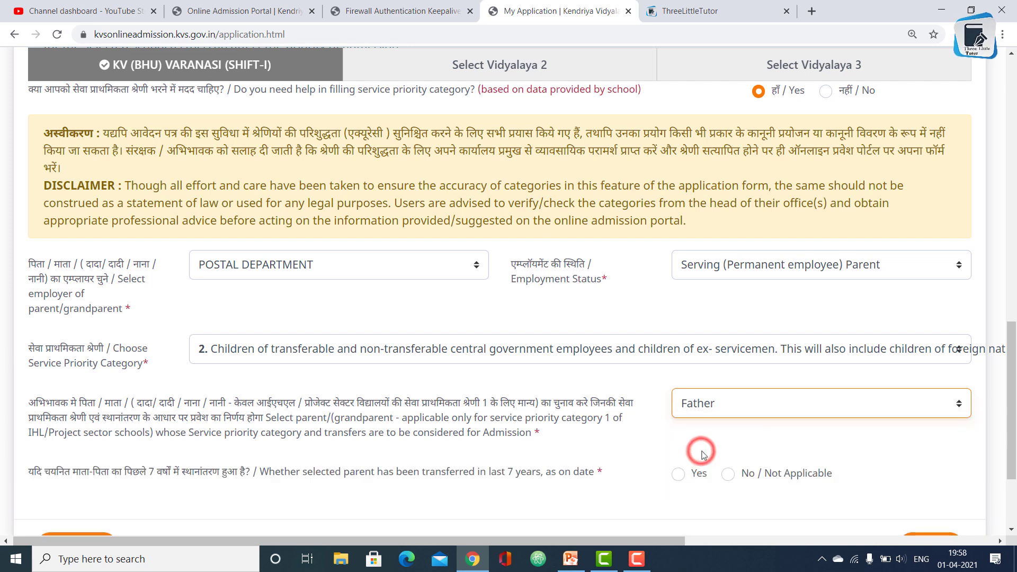
Step: Answer 'No / Not Applicable' to the transfer question for the KV (BHU) Varanasi preference
drag(1014, 398, 1014, 433)
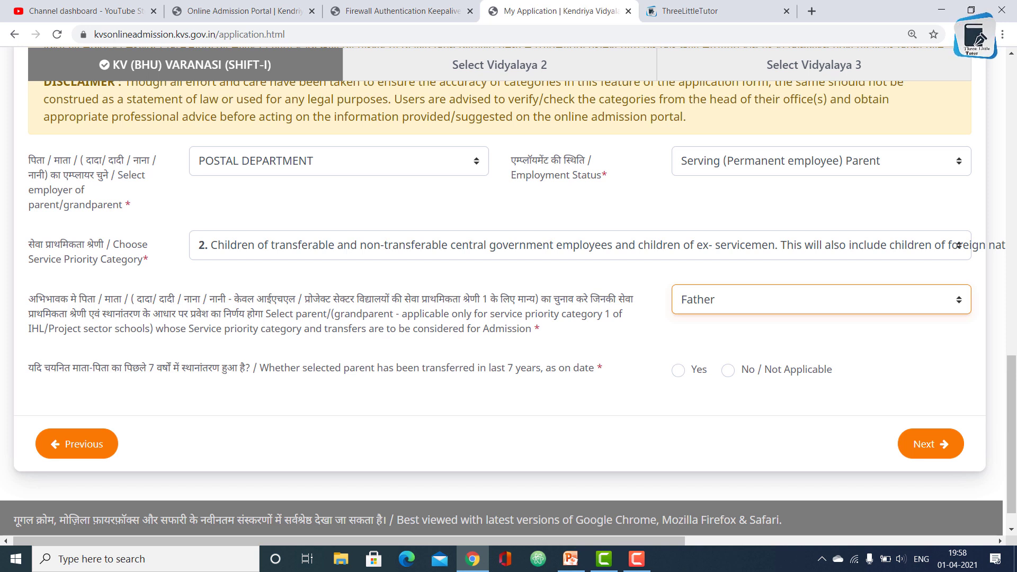
click(644, 342)
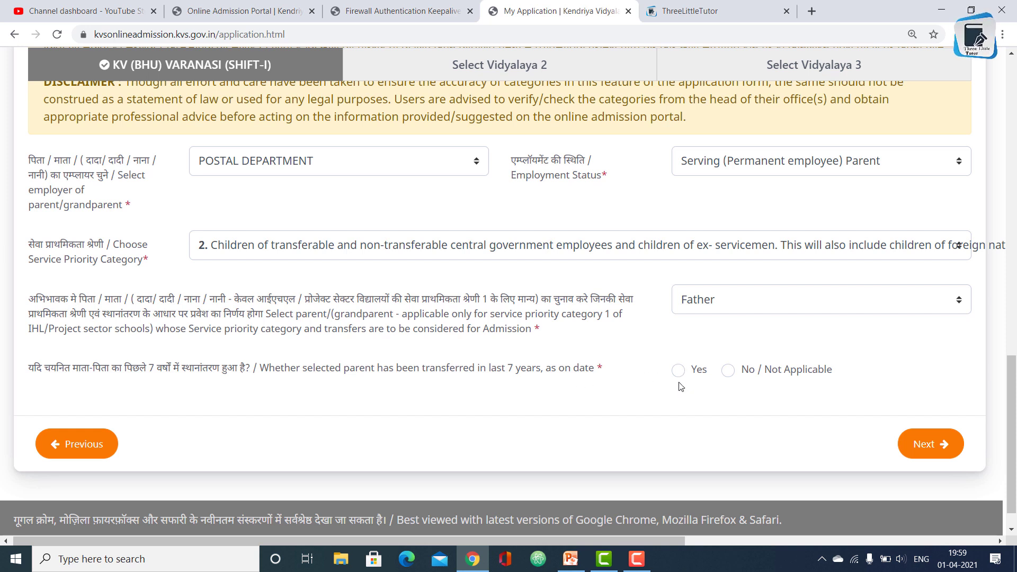
click(677, 381)
click(728, 370)
click(1012, 422)
scroll(1012, 423, down, 1)
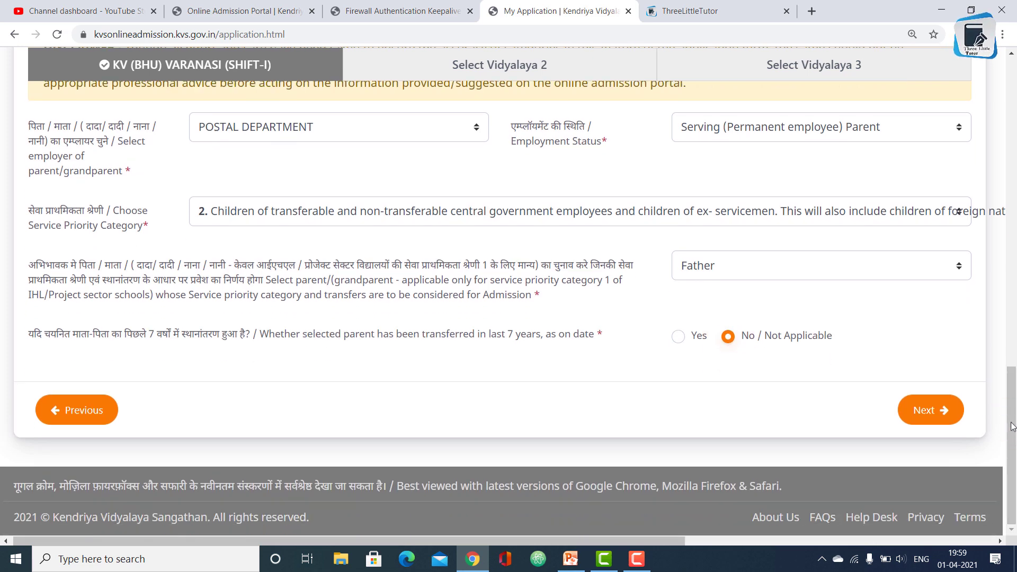
scroll(1012, 423, up, 1)
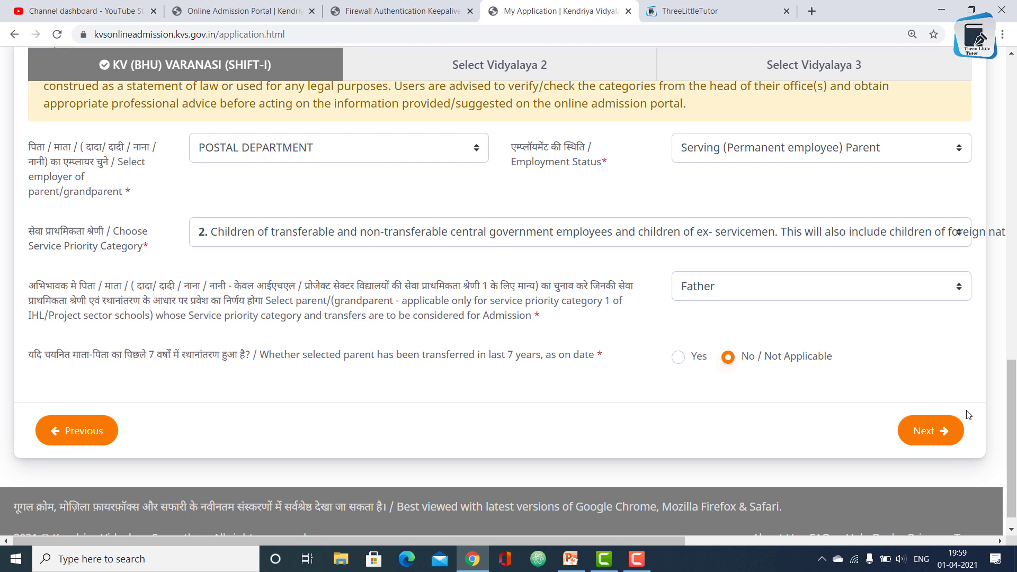
Step: Advance the form to step 4, Upload Documents
click(941, 439)
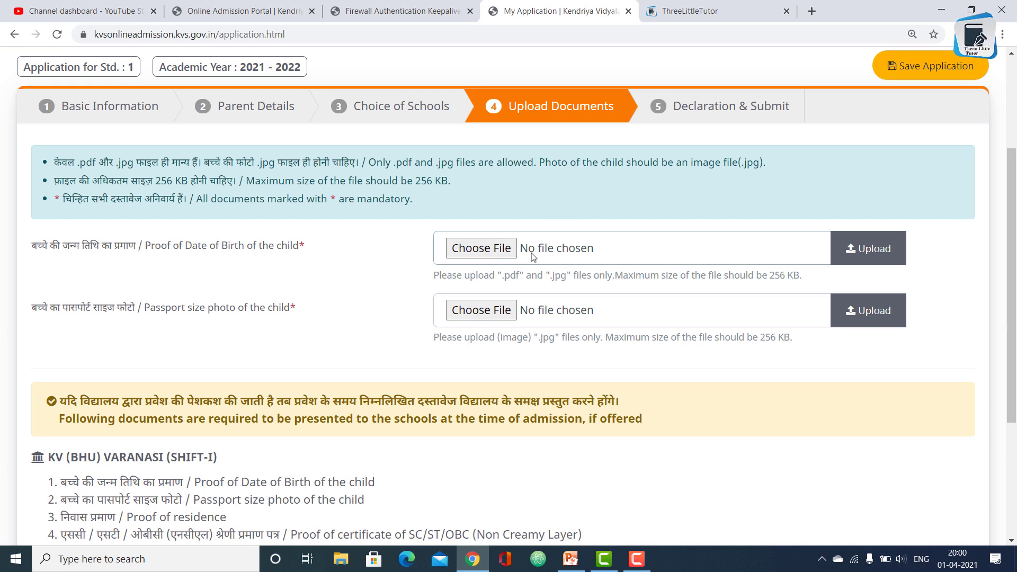
Step: Upload 'Birth certificate.jpg' as the child's date-of-birth proof and acknowledge the success message
click(482, 249)
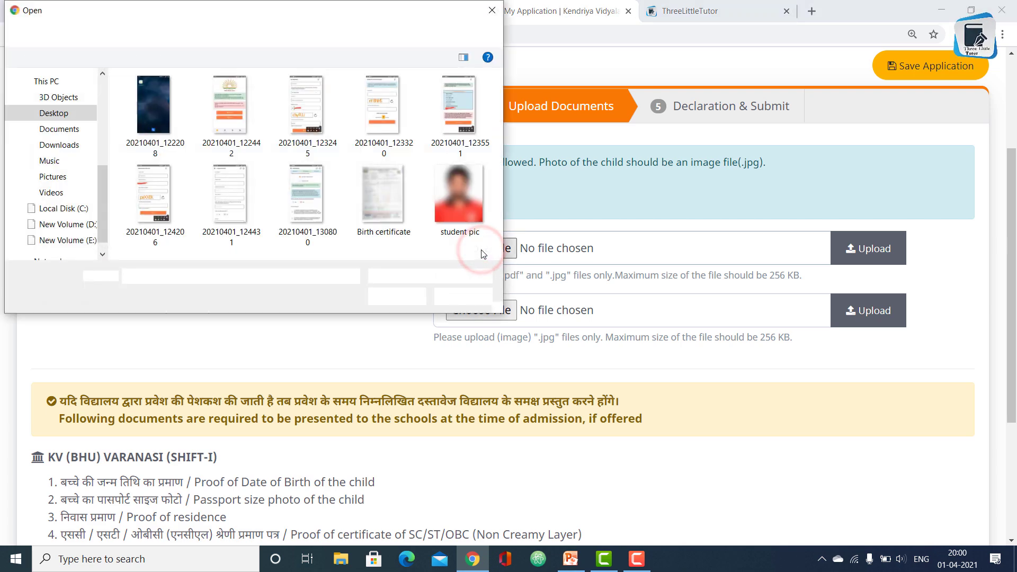
click(372, 220)
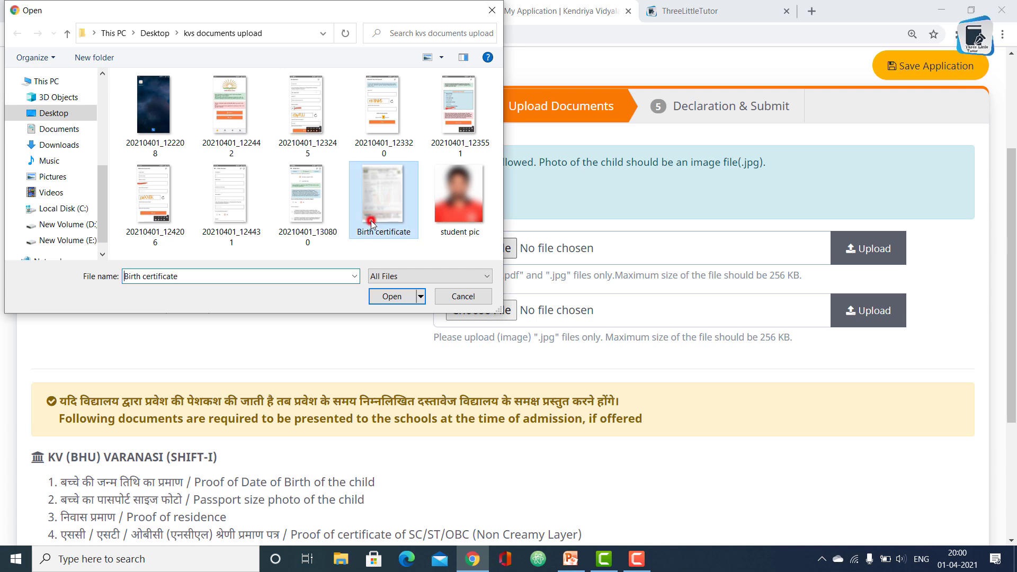
click(398, 298)
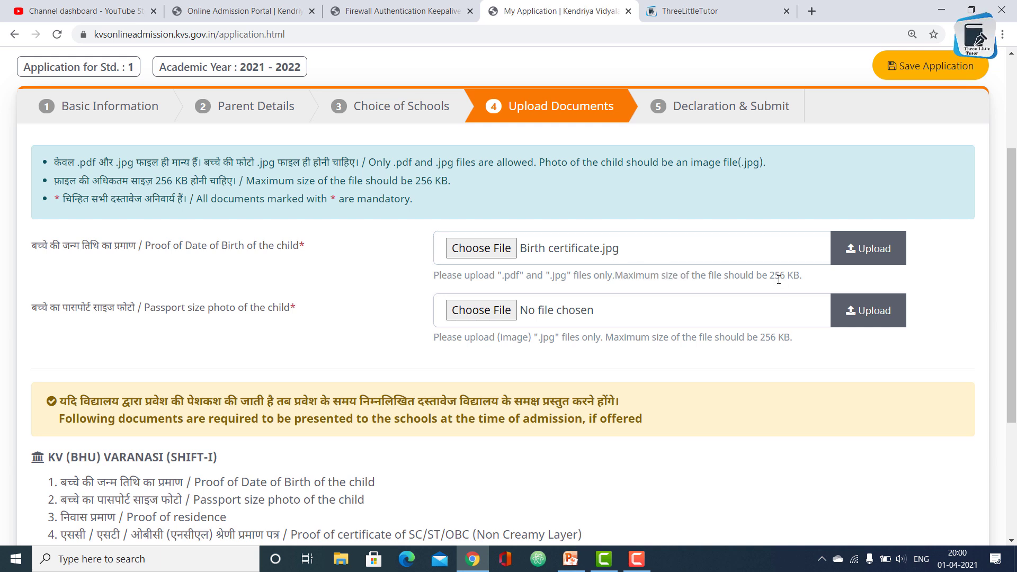
click(862, 251)
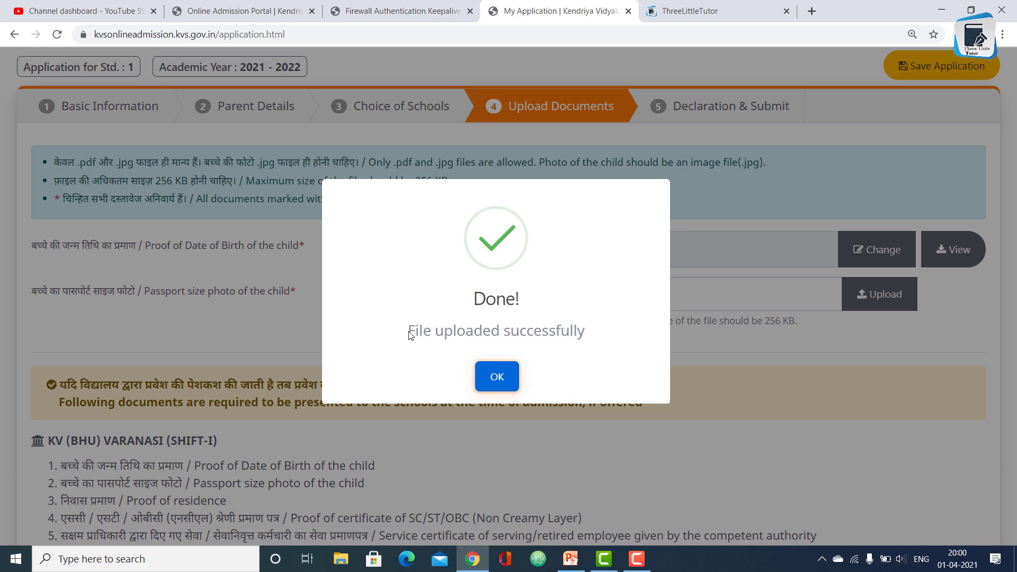
click(498, 377)
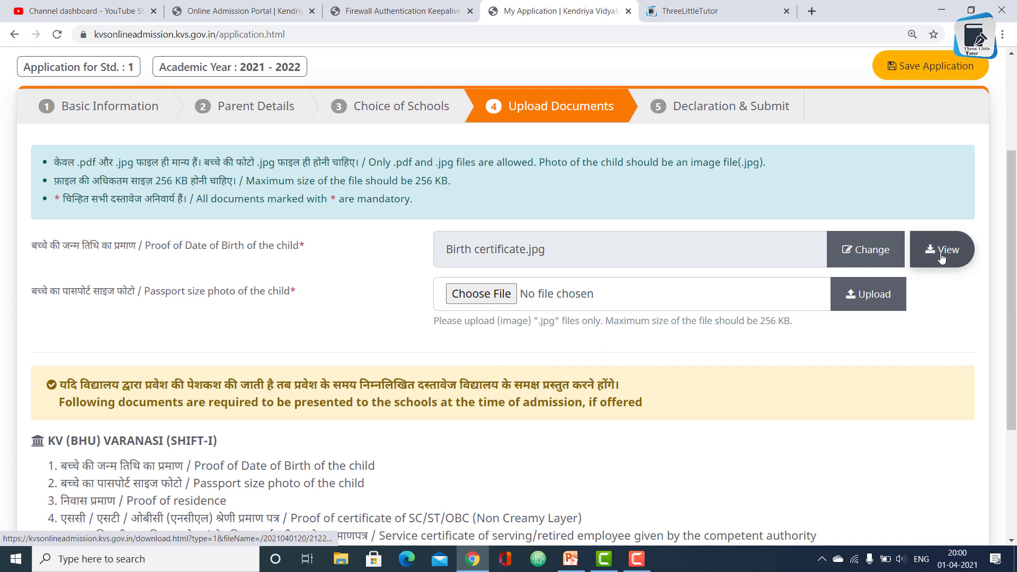
Step: Upload 'student pic.jpg' as the child's passport-size photo and acknowledge the success message
click(974, 267)
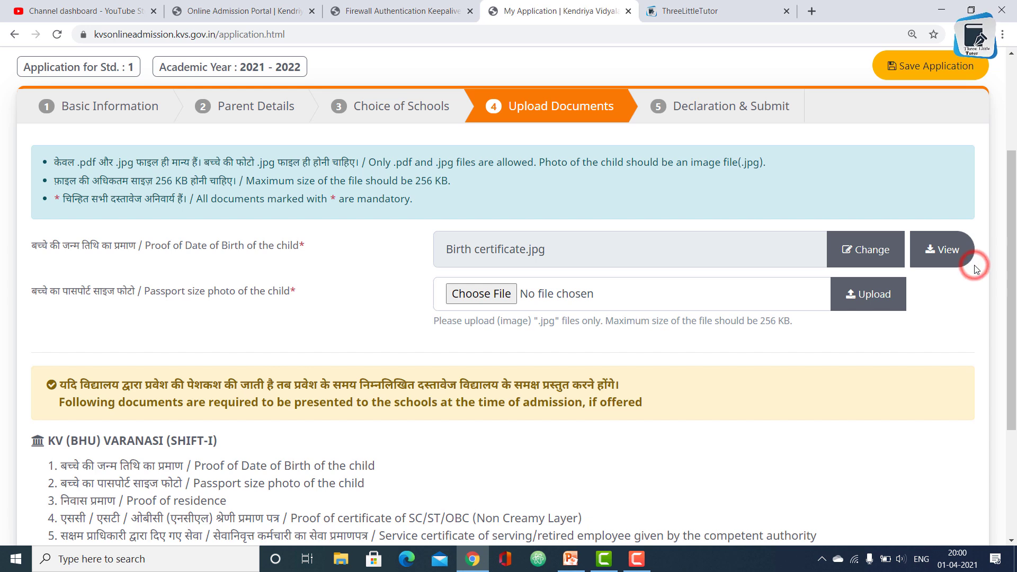
click(472, 295)
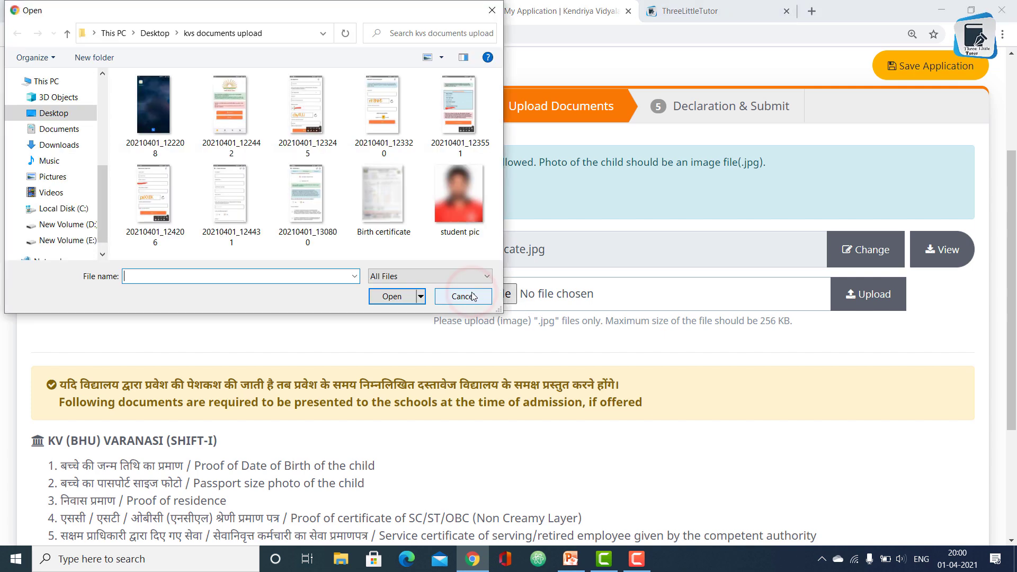
click(466, 231)
click(393, 295)
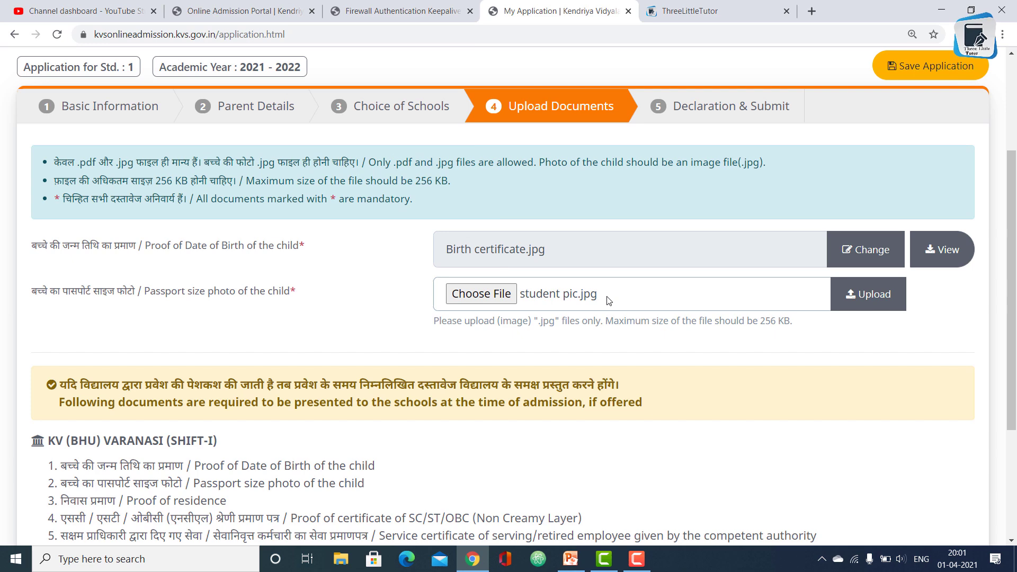
click(889, 304)
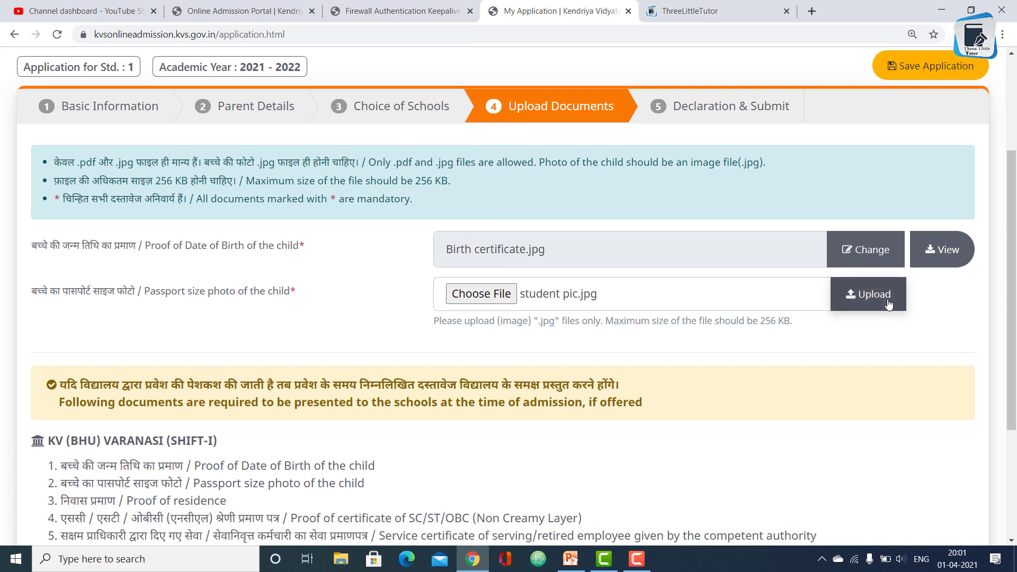
click(889, 304)
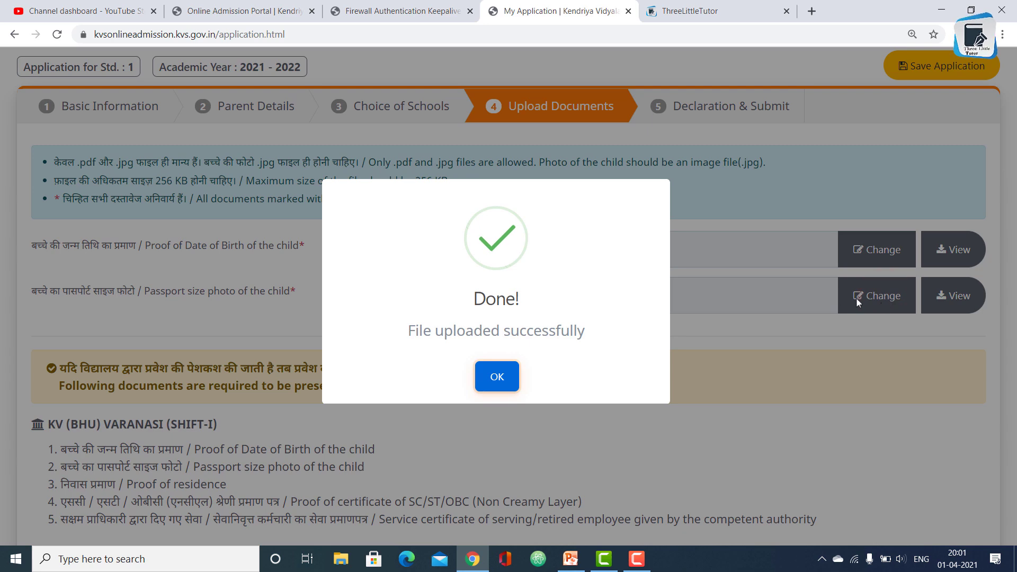
click(498, 375)
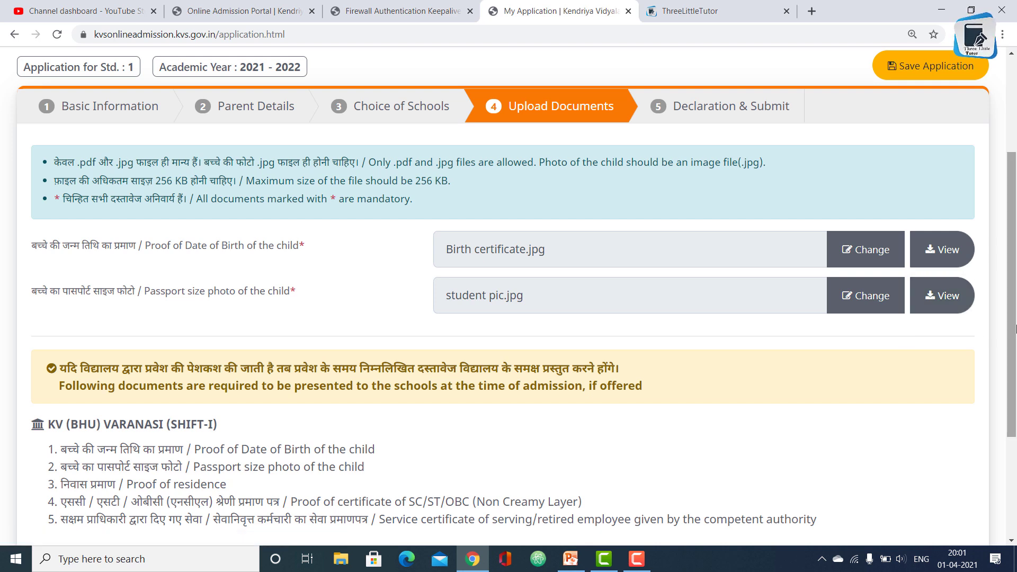
drag(1014, 329, 1013, 414)
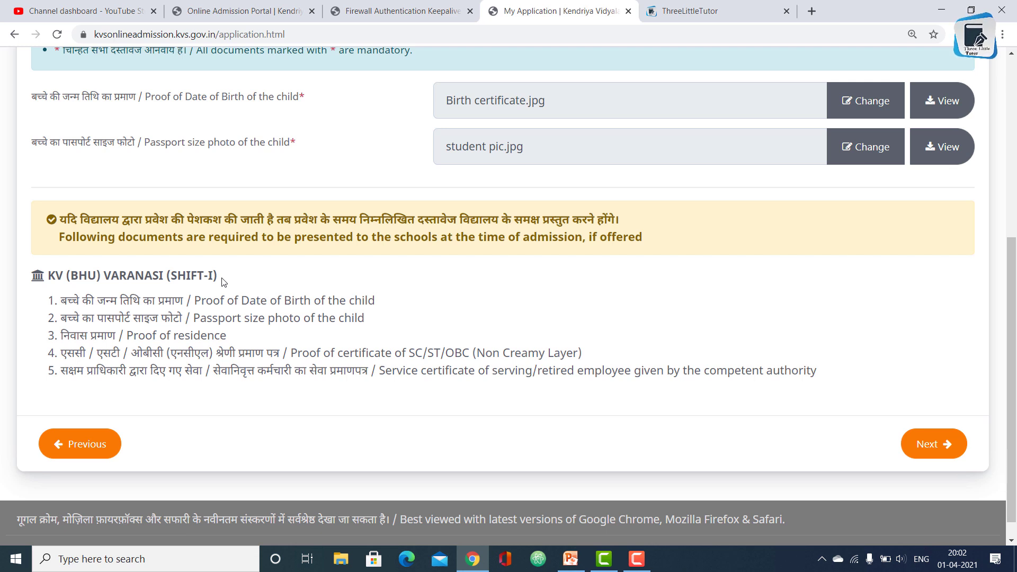
click(385, 303)
click(375, 320)
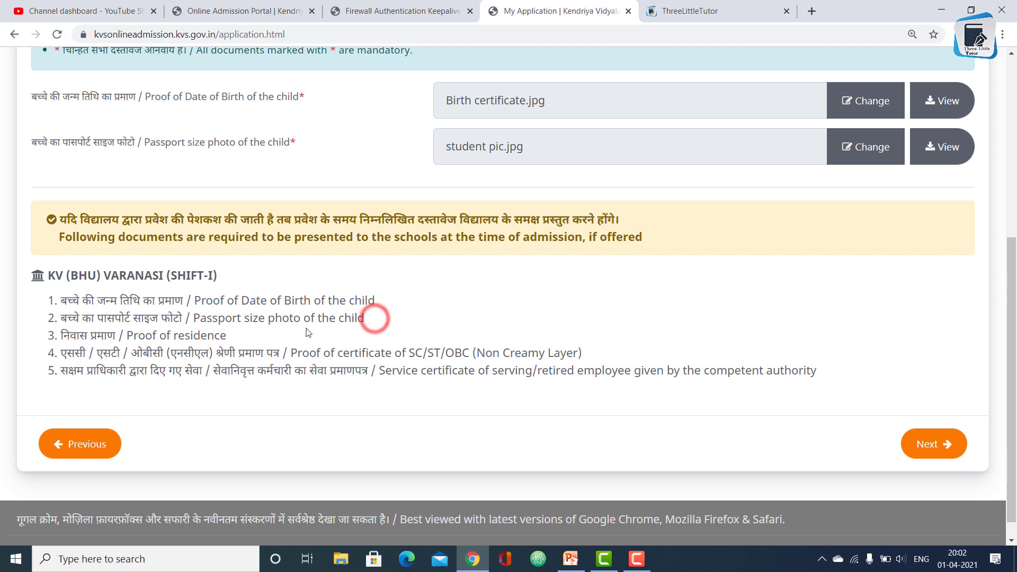
click(237, 341)
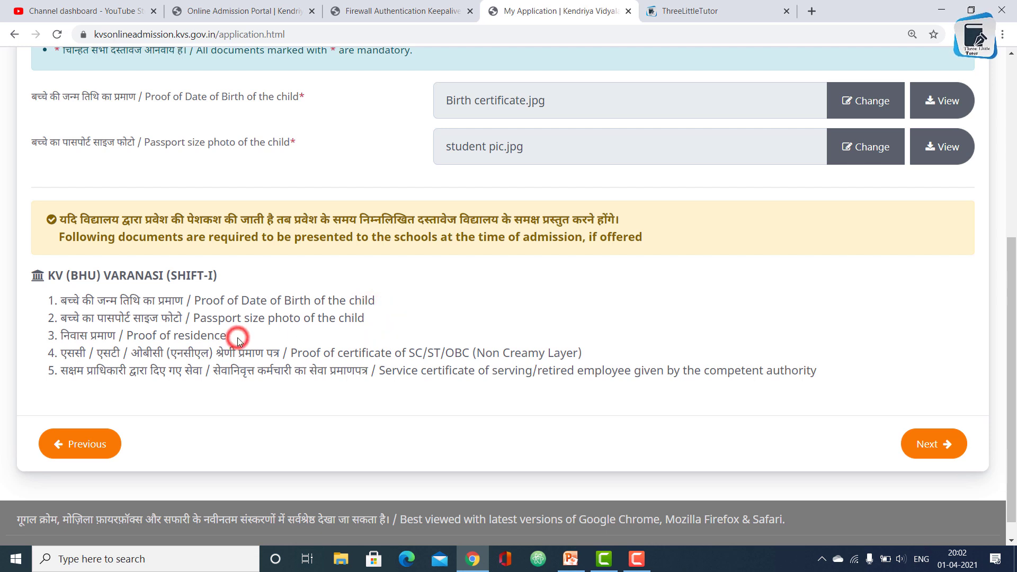
click(585, 352)
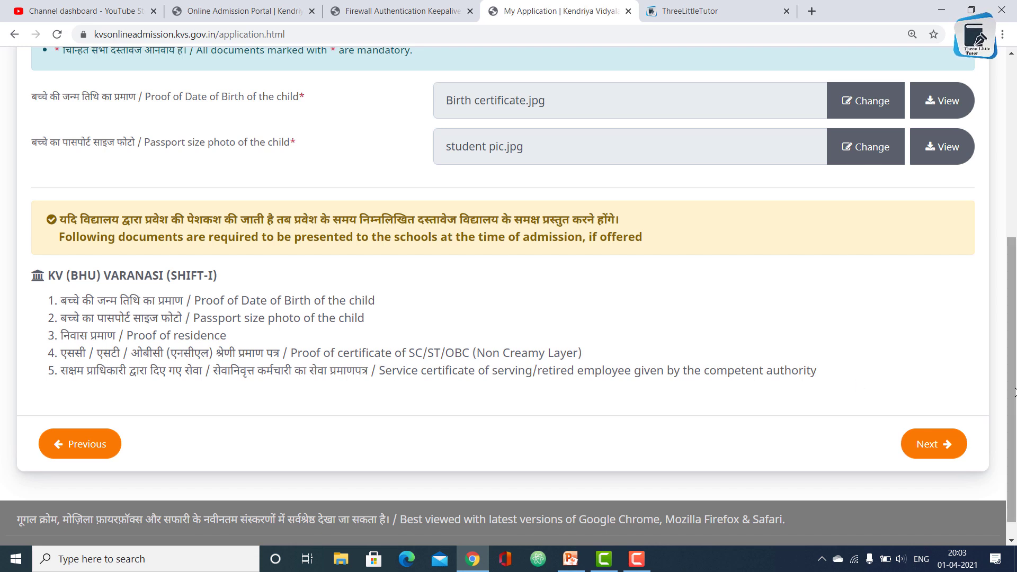
mouse_move(1014, 392)
mouse_down()
mouse_move(1013, 290)
mouse_move(1013, 409)
mouse_up()
Step: Go to Declaration & Submit and tick 'I have read the above terms and conditions'
click(935, 422)
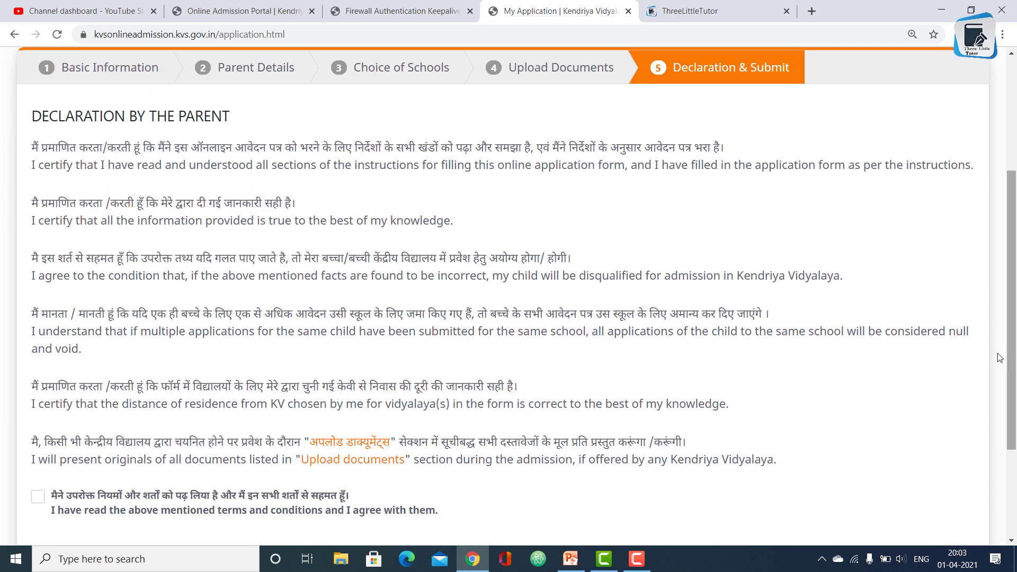
drag(1014, 339, 1016, 327)
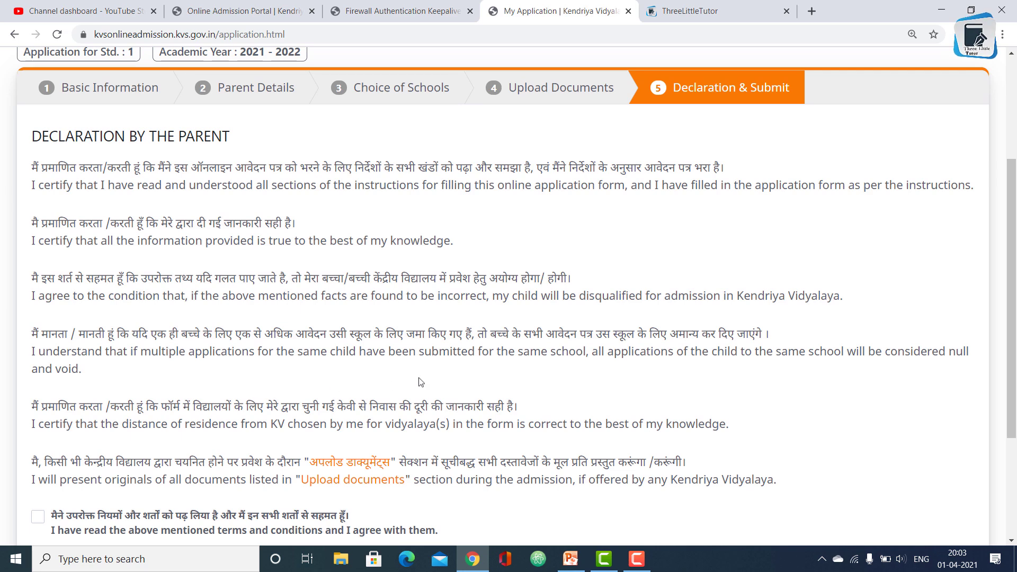
drag(1011, 351, 1013, 428)
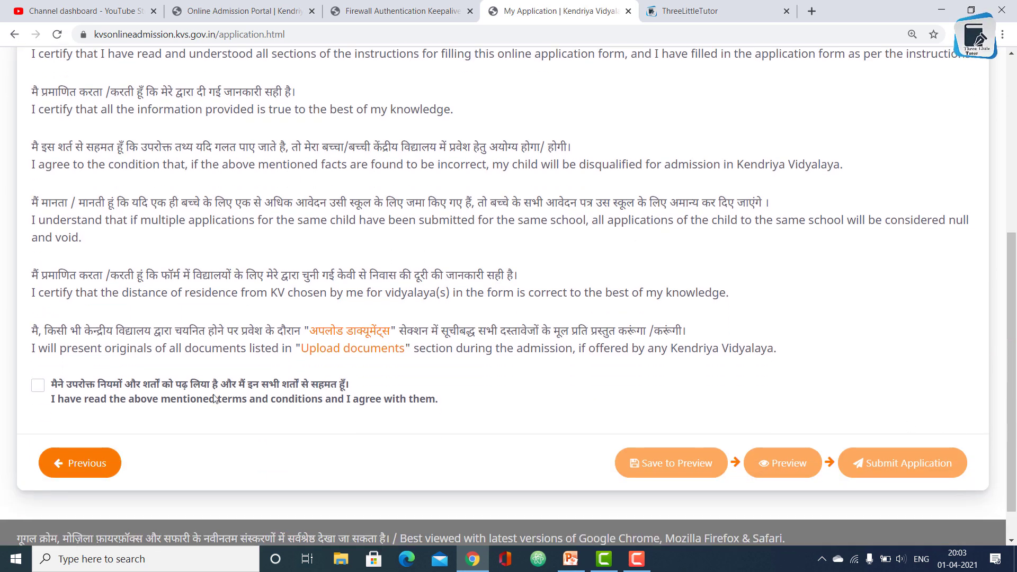
click(37, 387)
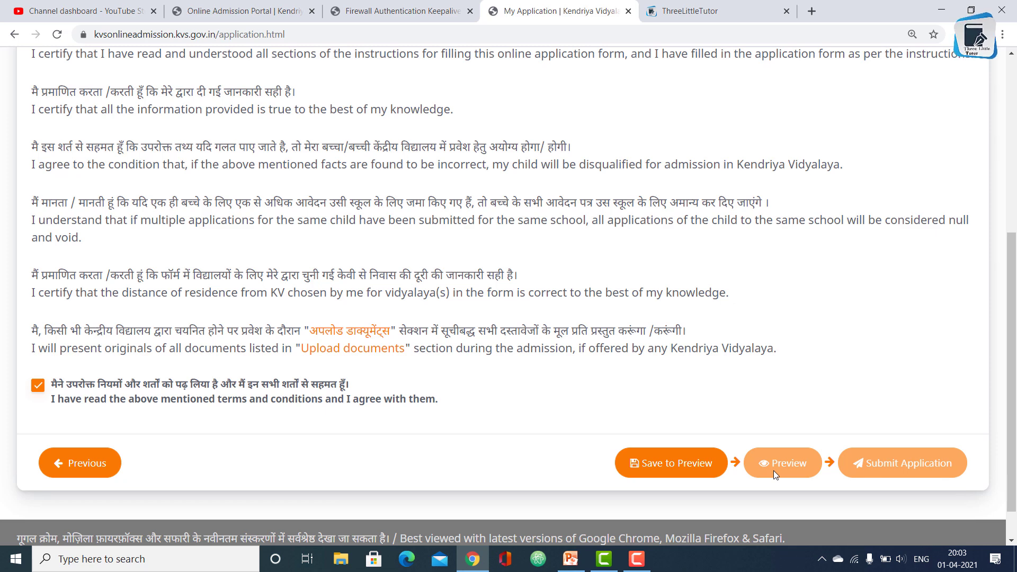
Step: Save the application with Save to Preview and acknowledge the 'saved successfully' message
click(681, 470)
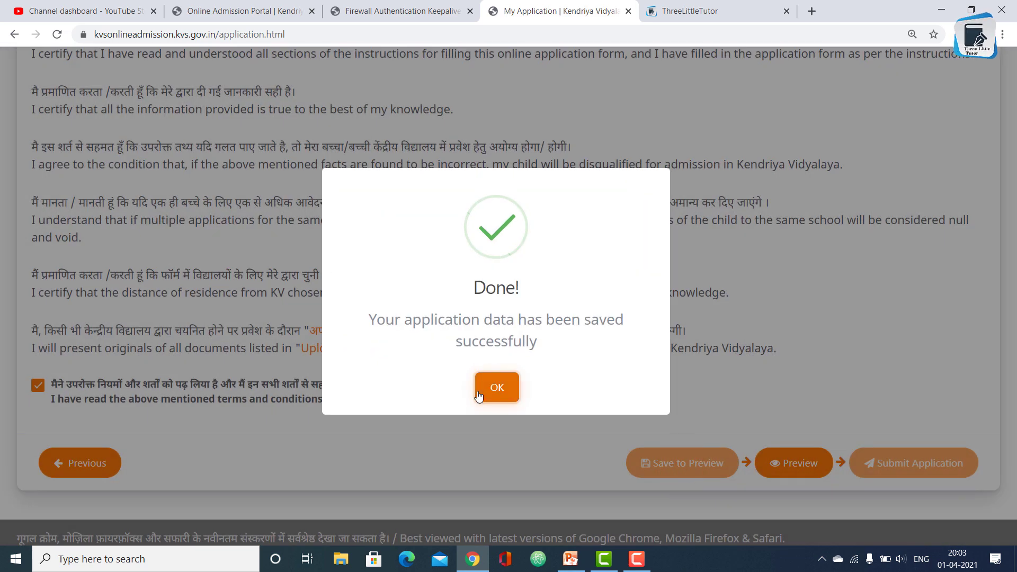
click(506, 394)
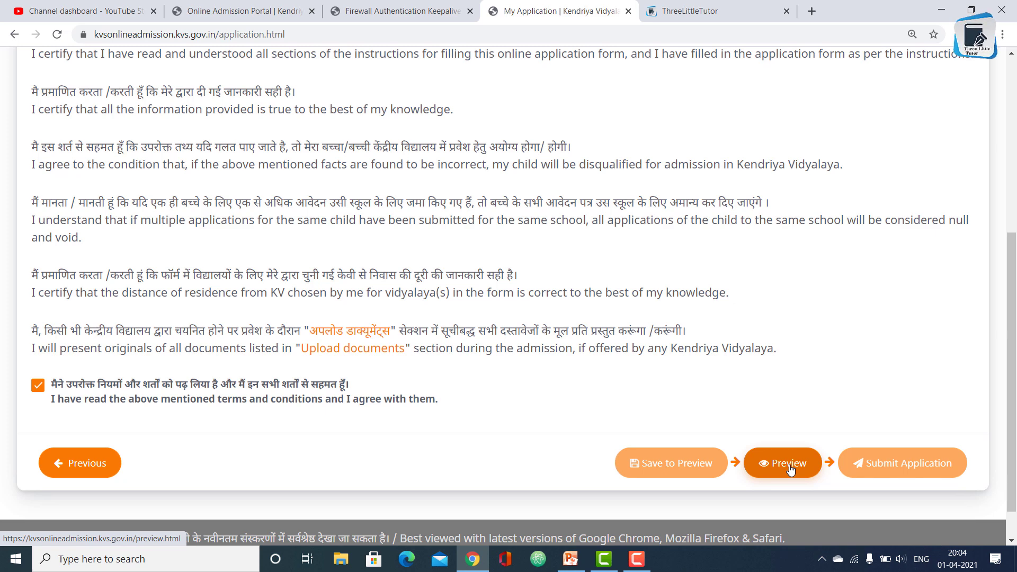
Step: Review the whole application in the Preview tab, then close that tab
click(788, 465)
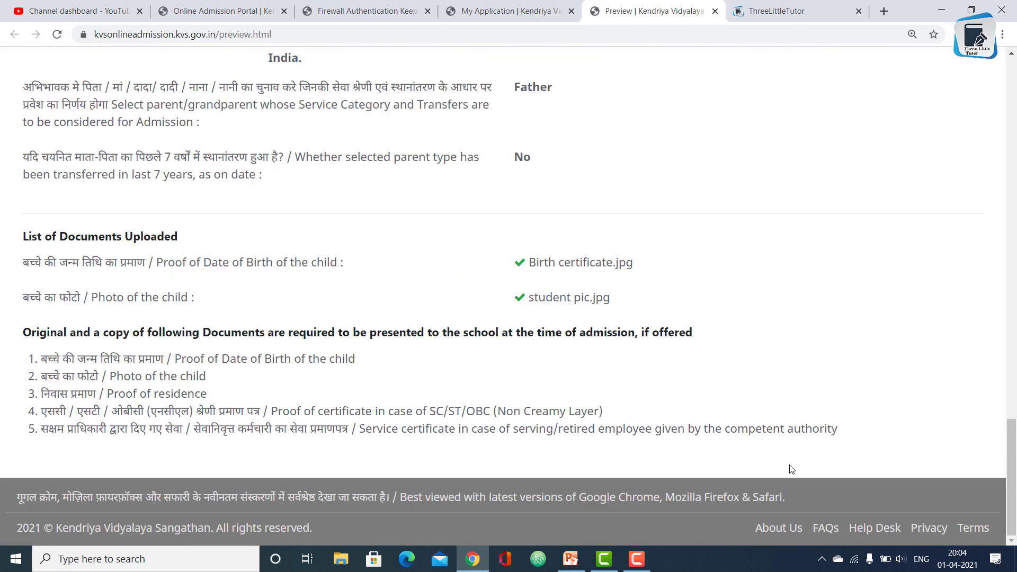
click(19, 354)
click(715, 11)
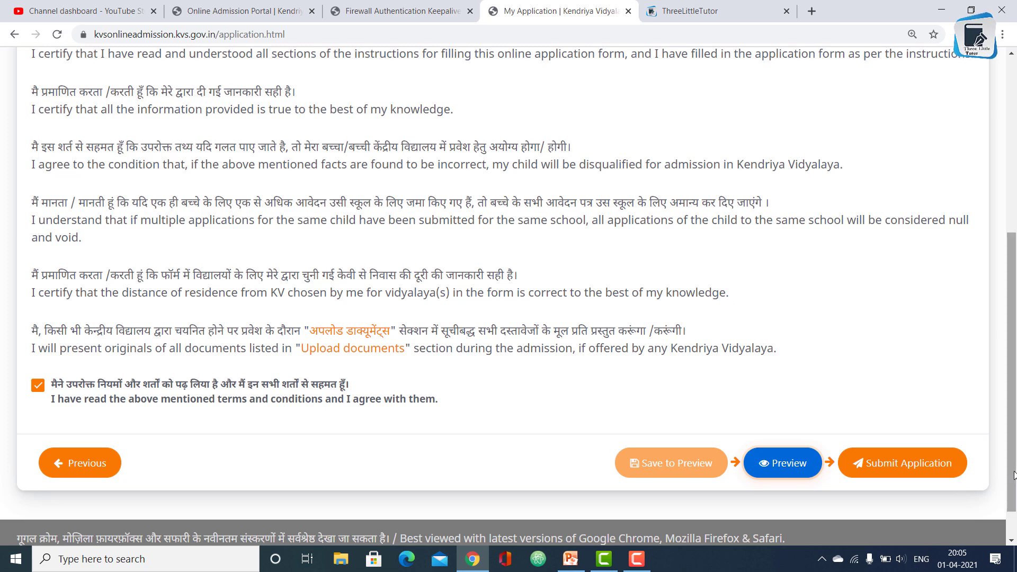
Step: Submit the application and confirm with 'Yes, Submit'
click(917, 466)
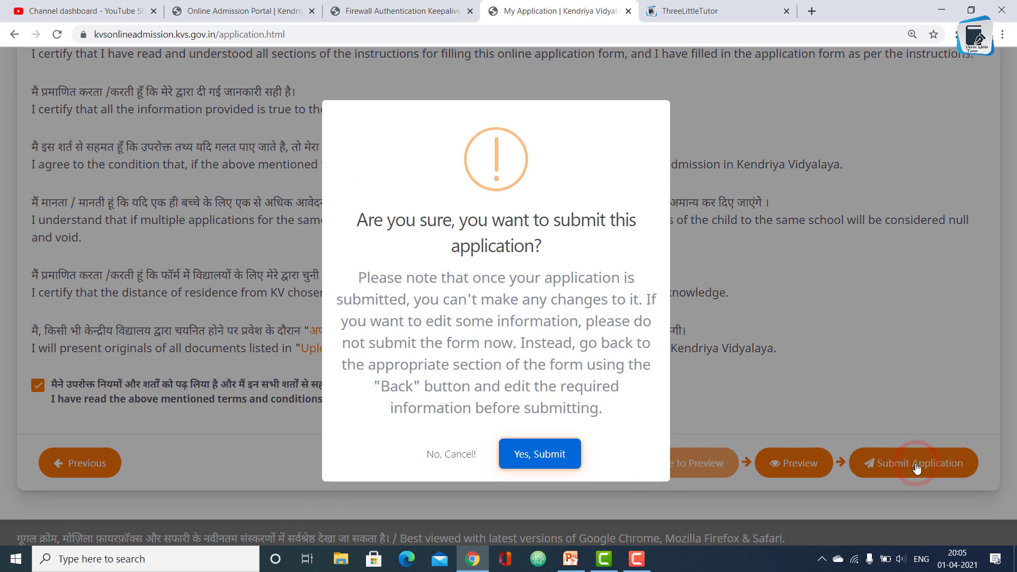
click(545, 459)
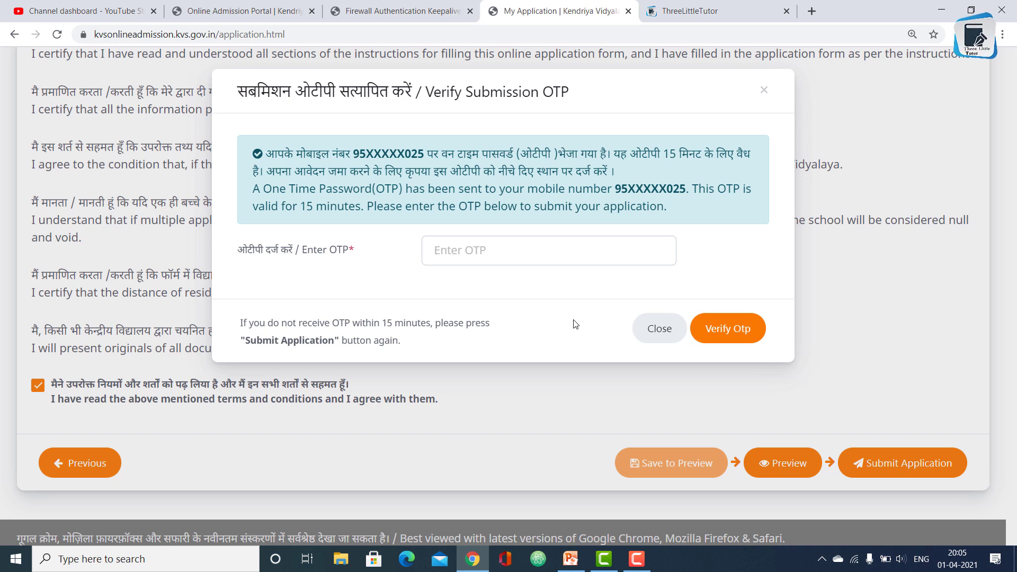
Step: Enter the OTP received on the registered mobile and verify it
click(525, 255)
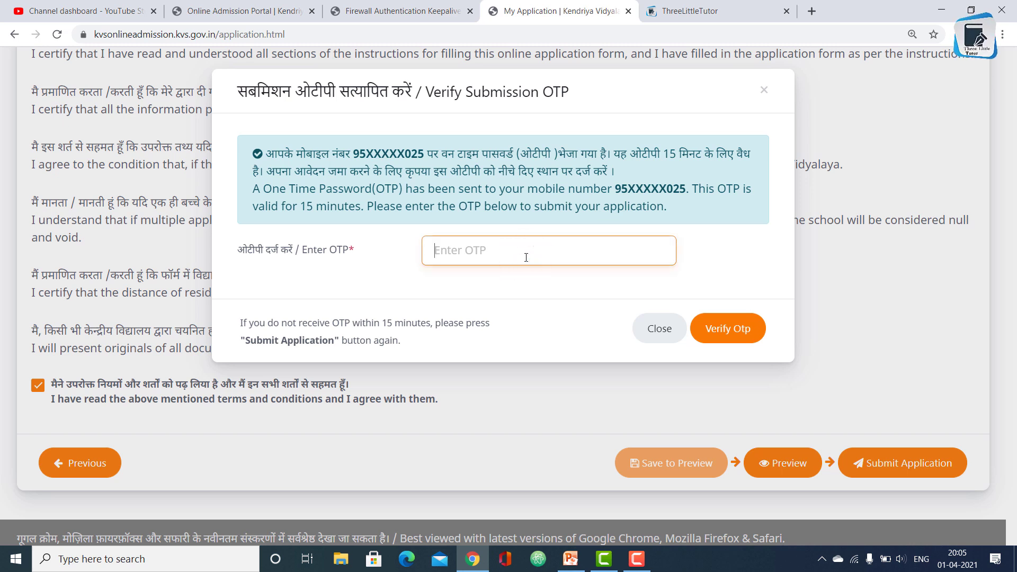
click(748, 332)
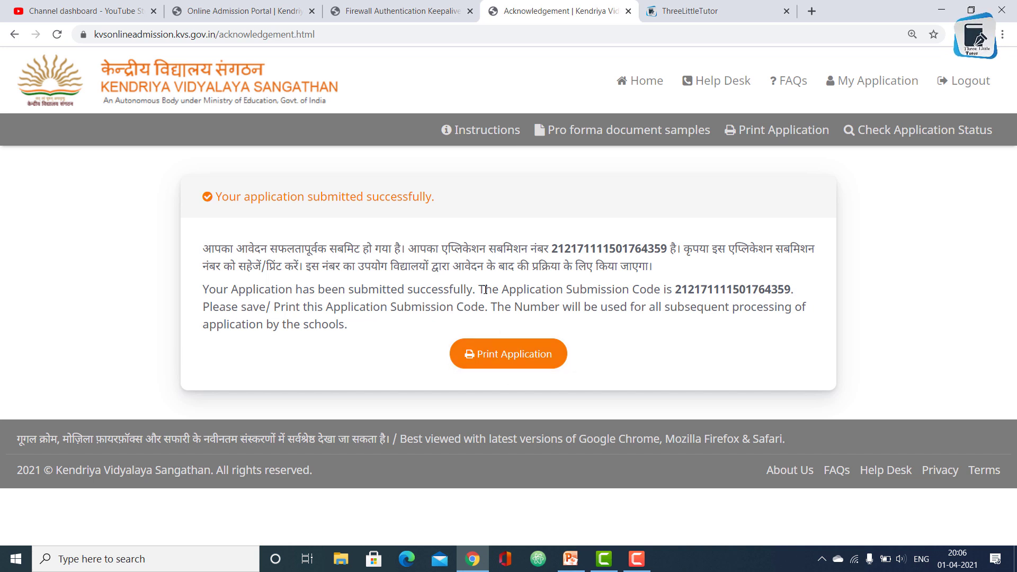
Step: Highlight the Application Submission Code sentence on the acknowledgement page, then clear the highlight
drag(485, 289, 810, 311)
click(797, 344)
click(637, 562)
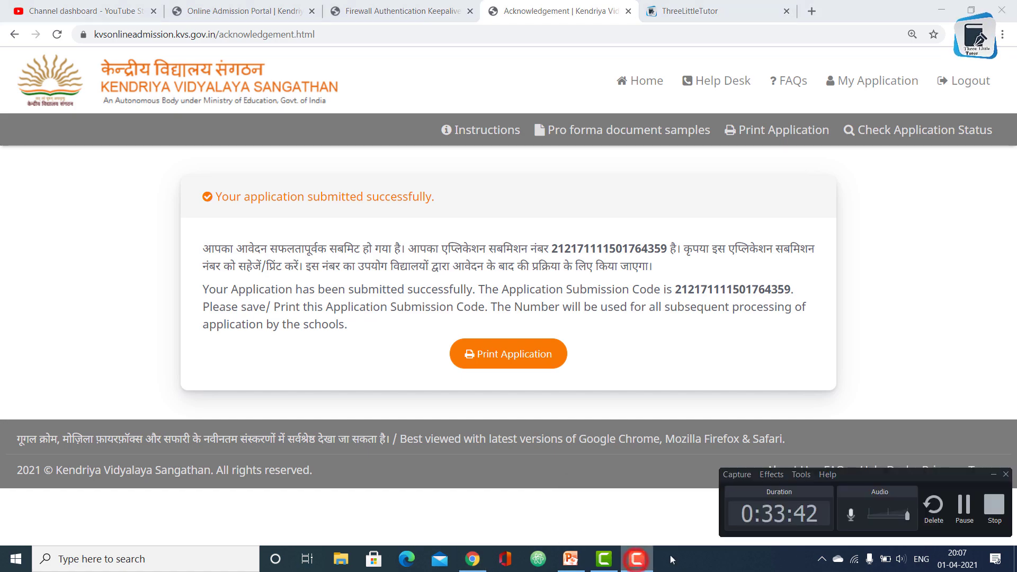